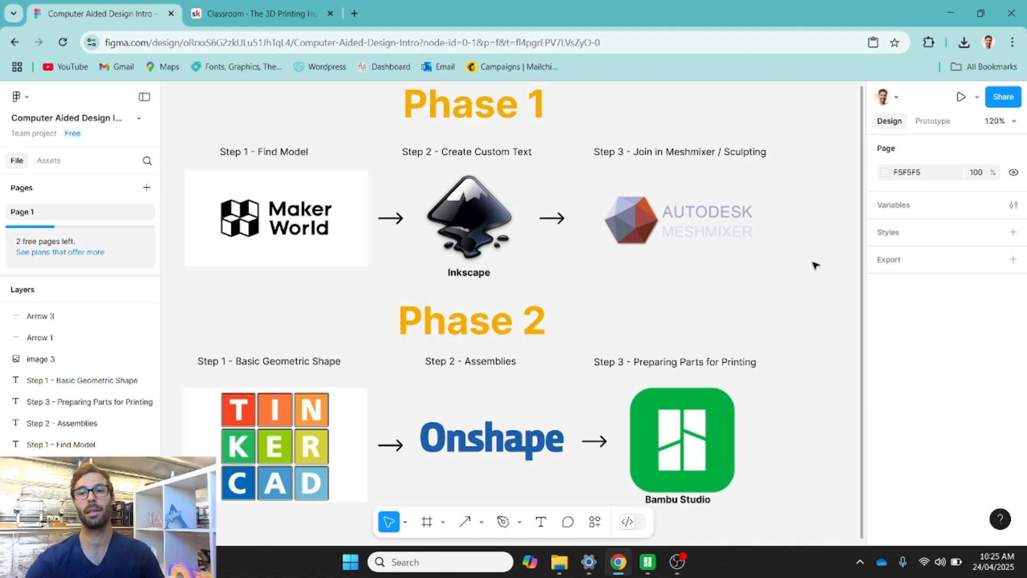
left_click(760, 235)
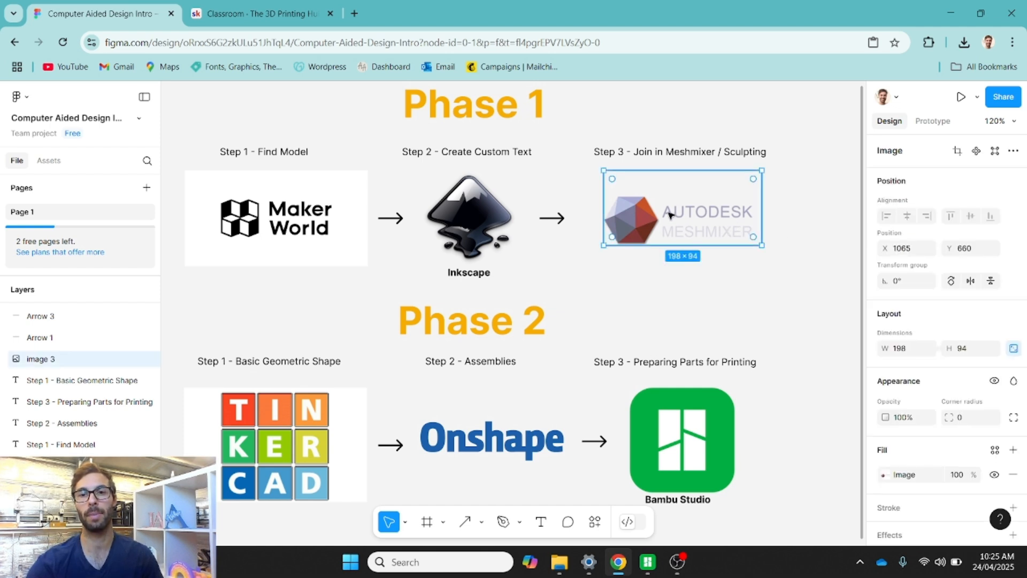
left_click(721, 306)
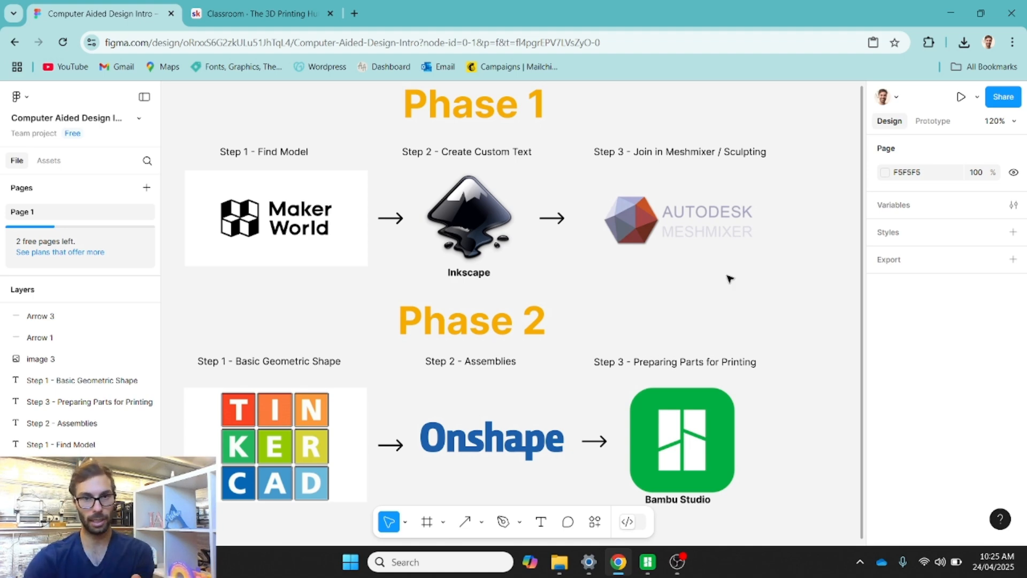
left_click(307, 441)
left_click(491, 450)
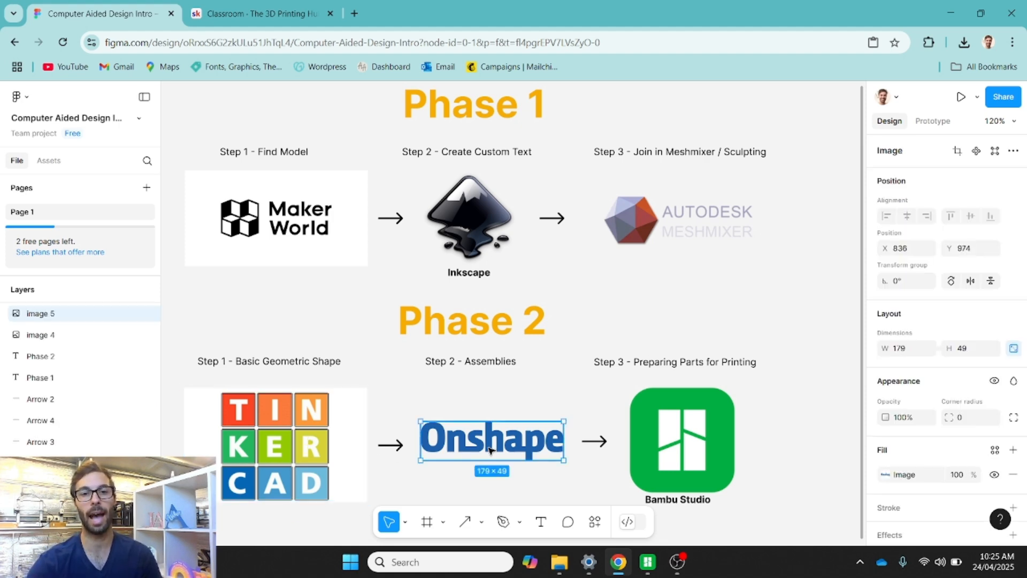
left_click(428, 392)
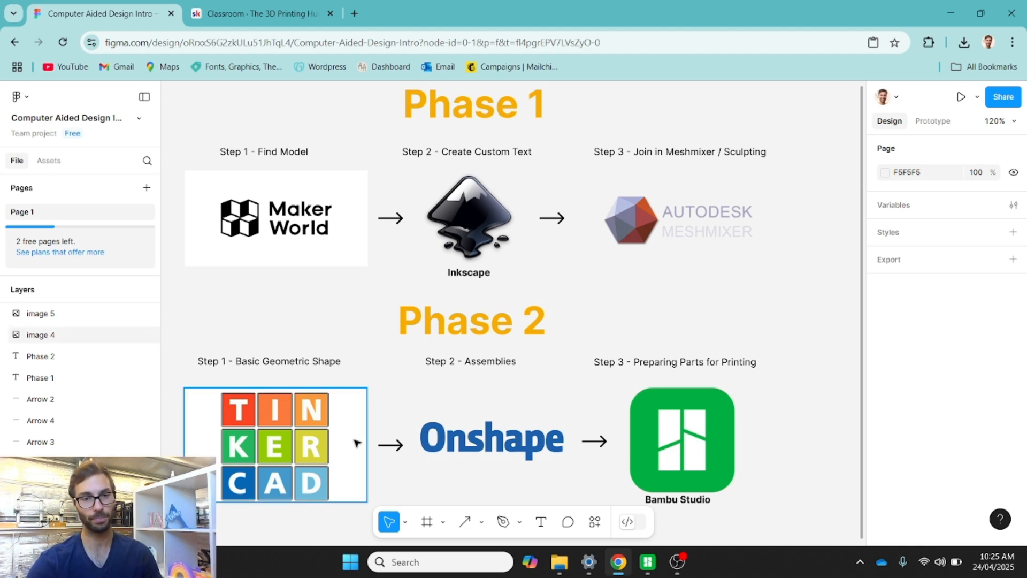
left_click(672, 460)
left_click(833, 451)
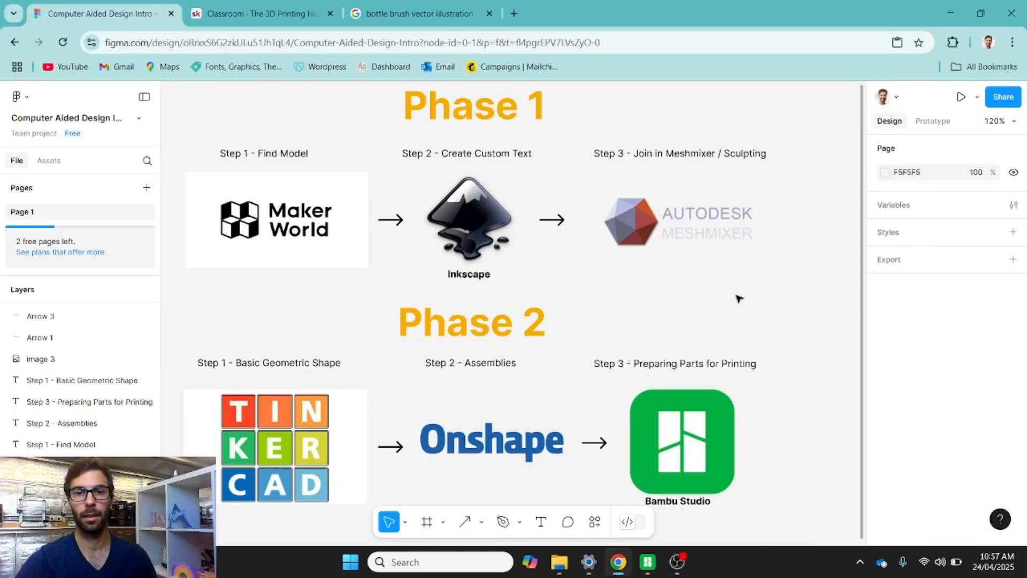
left_click(297, 211)
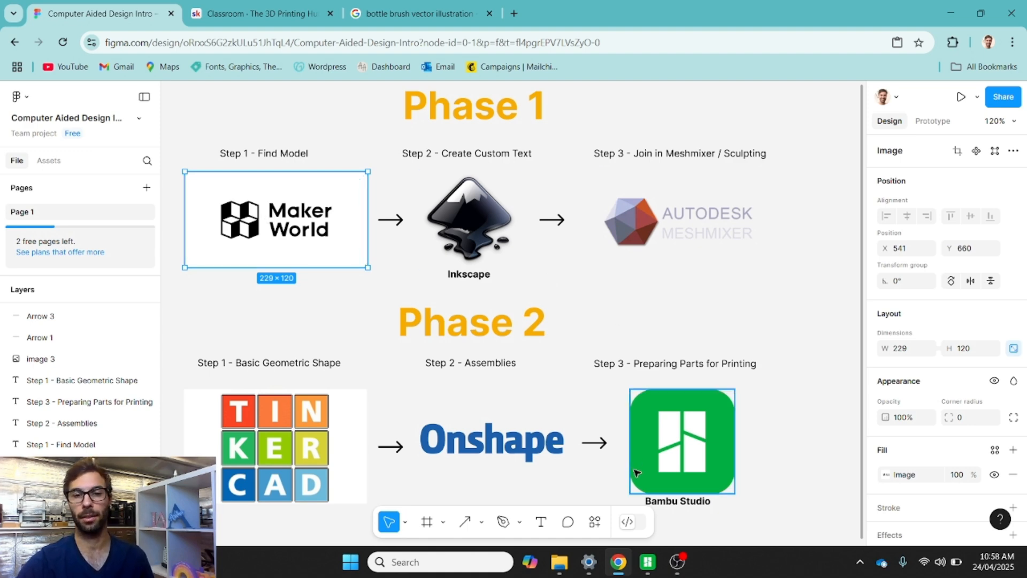
Switch to Bambu Studio and delete the necklace holder with owl from the build plate in the preparation view.
left_click(647, 562)
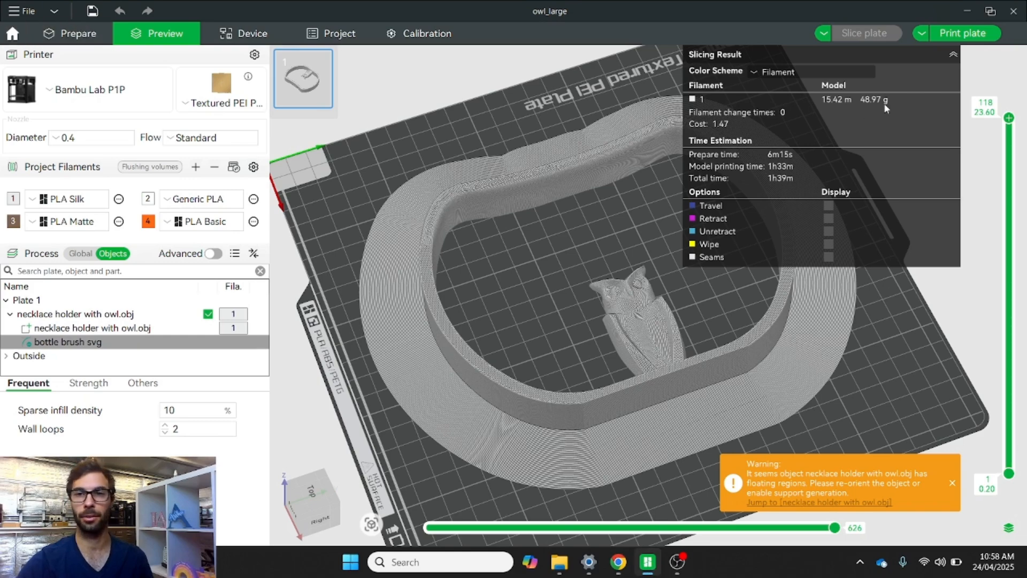
left_click(75, 33)
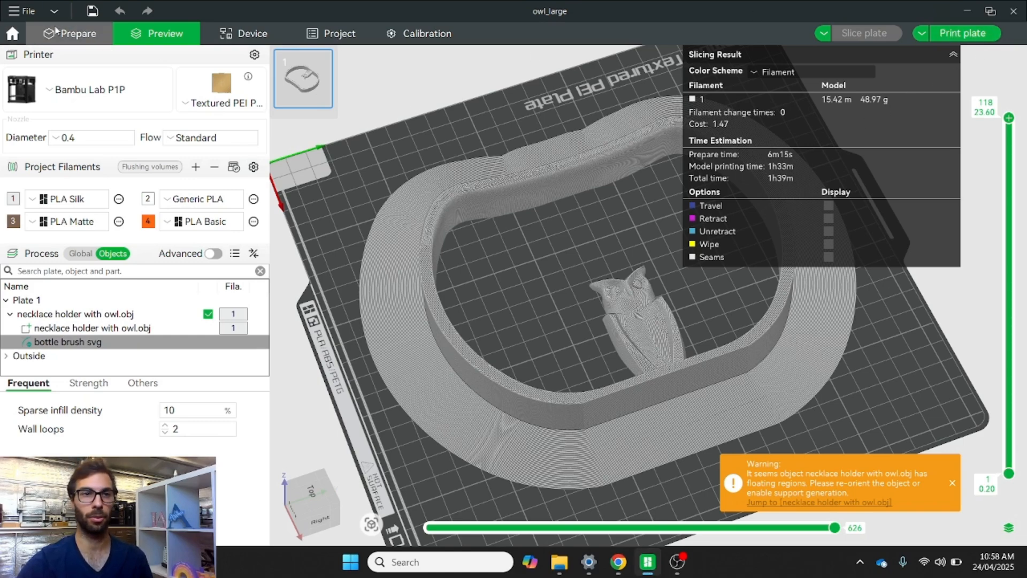
key("ctrl+a")
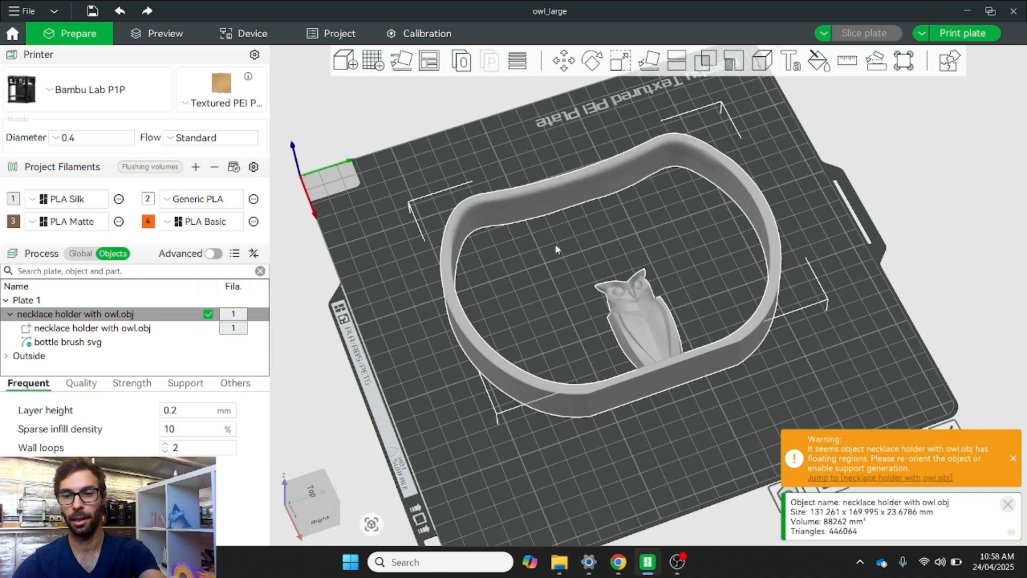
key("Delete")
key("0")
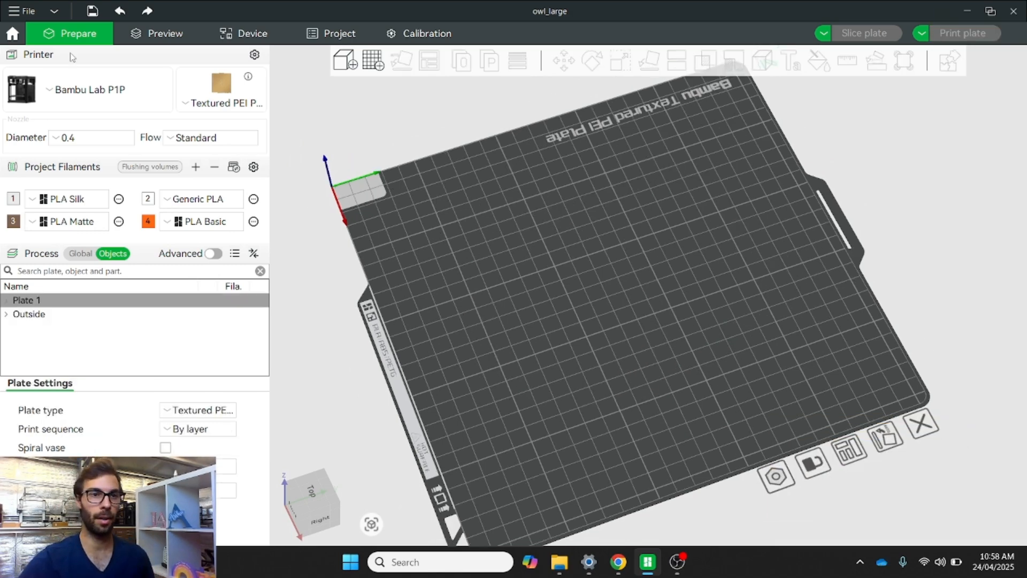
Close the open Owl model page and search the MakerWorld online models for "necklace holder".
left_click(12, 33)
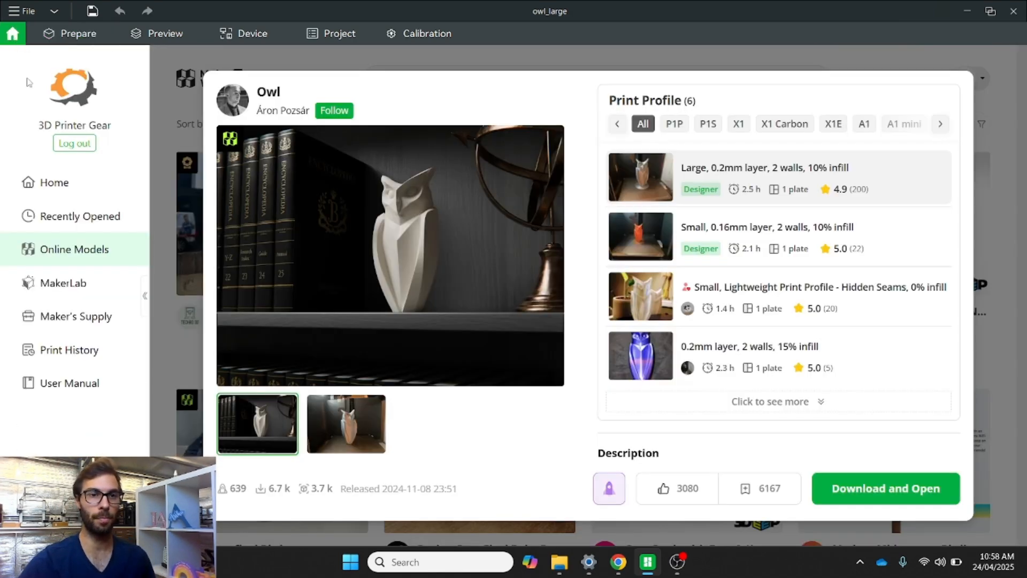
left_click(994, 100)
left_click(814, 79)
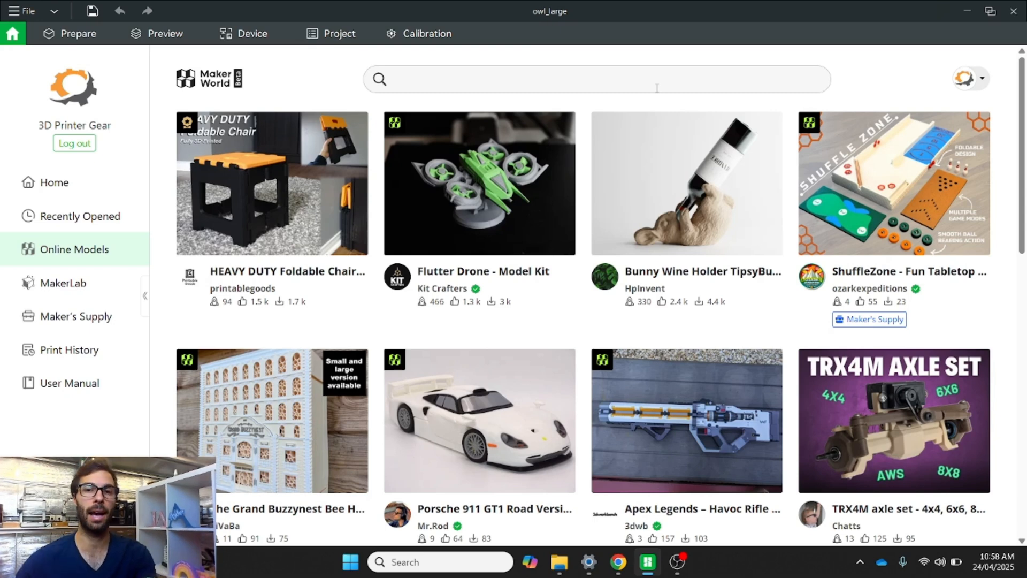
left_click(657, 88)
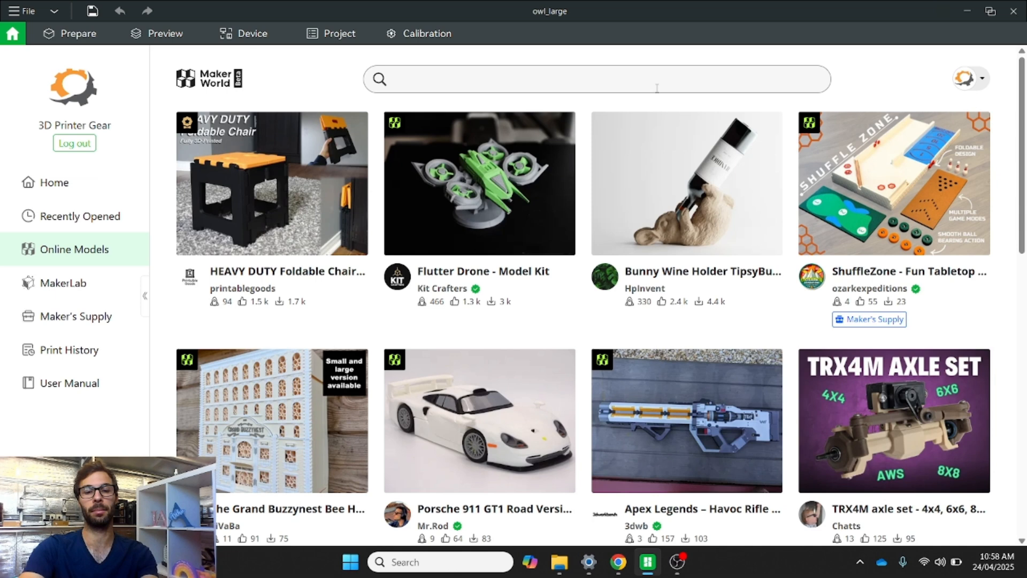
type("nec")
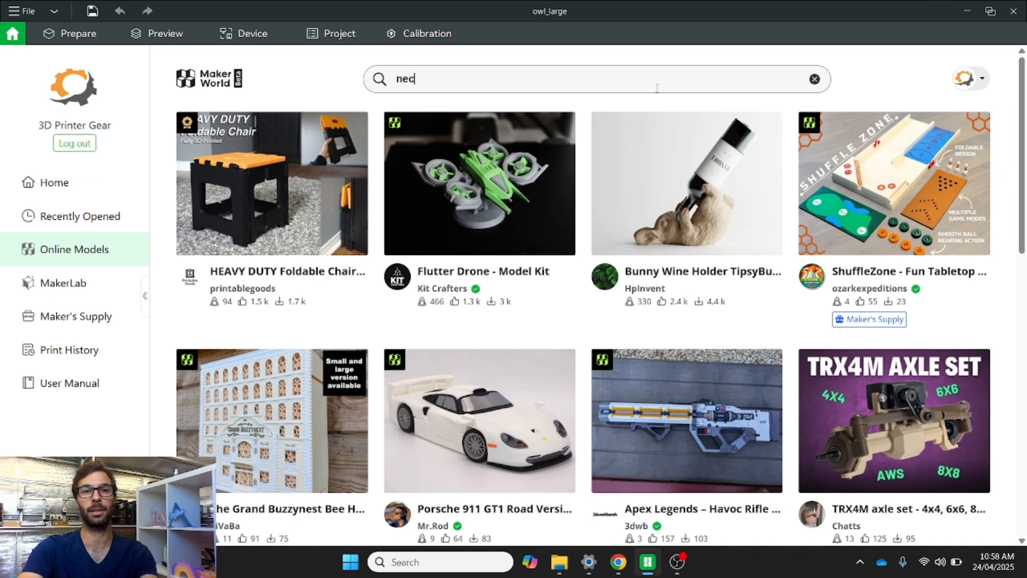
type("klace")
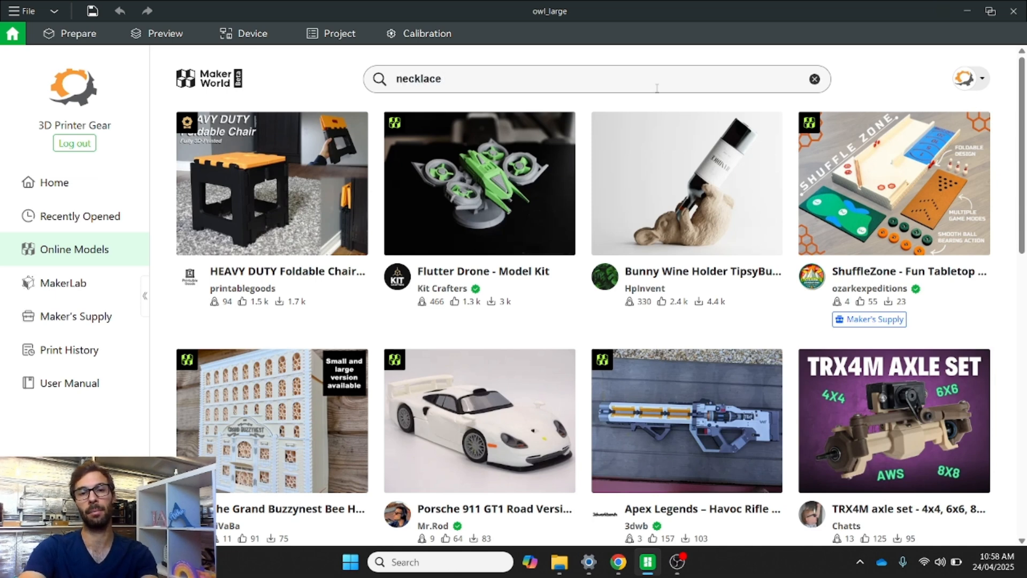
type(" holder")
key("Return")
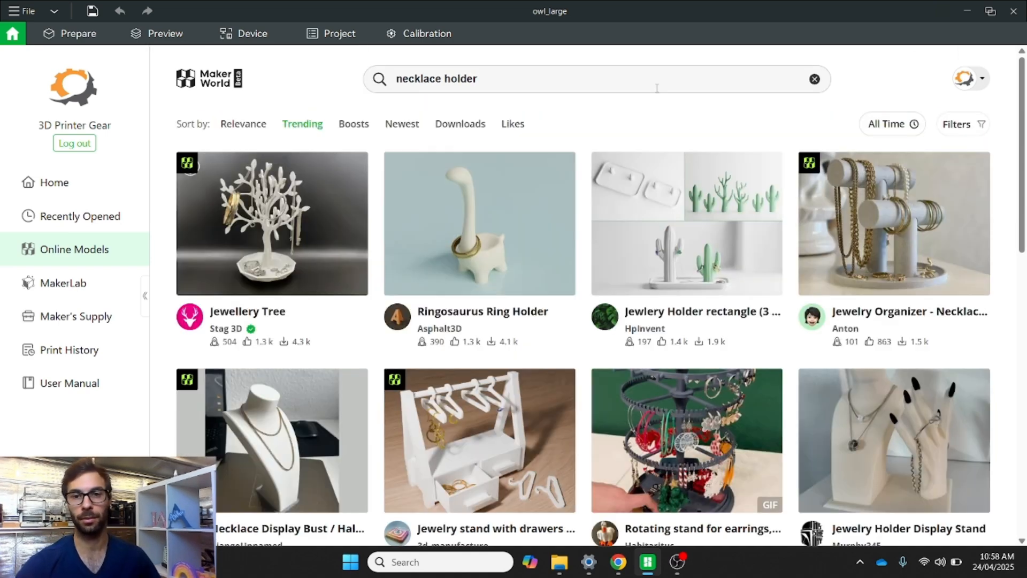
Find the curved "Necklace Holder, Necklace Display" model by Deltaprints in the results, then download and open it.
scroll(639, 202, "down", 10)
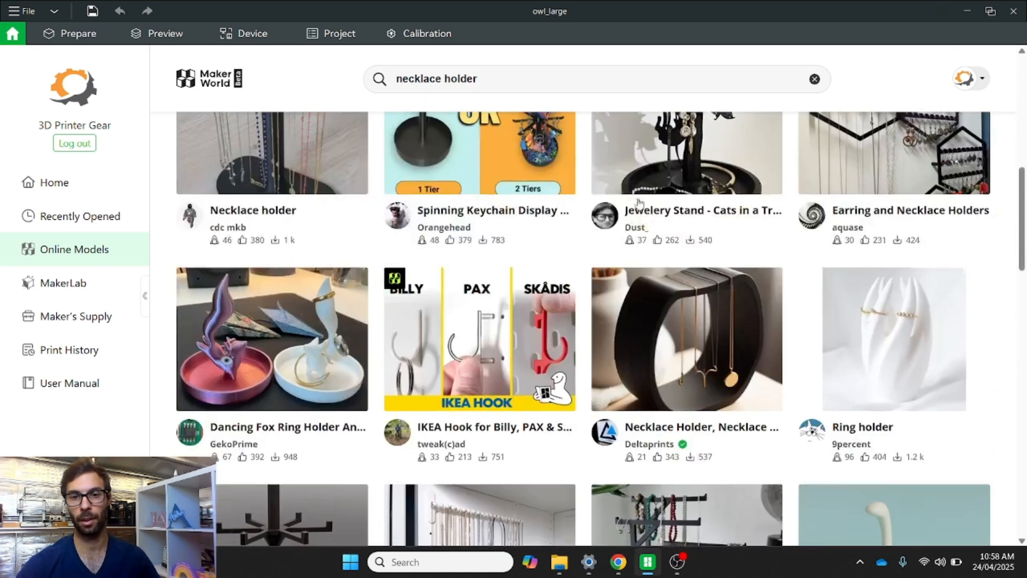
scroll(666, 235, "down", 1)
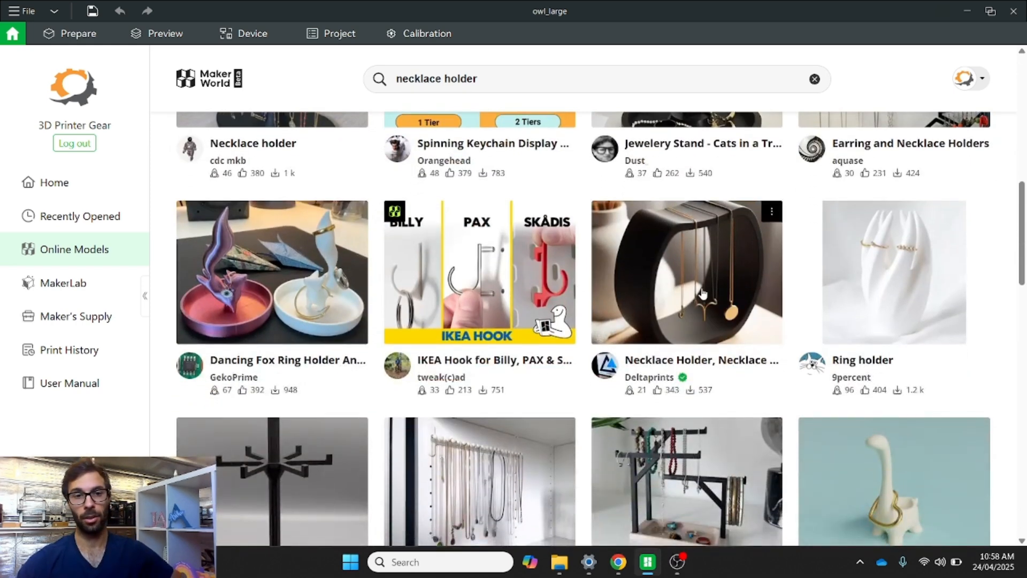
left_click(675, 279)
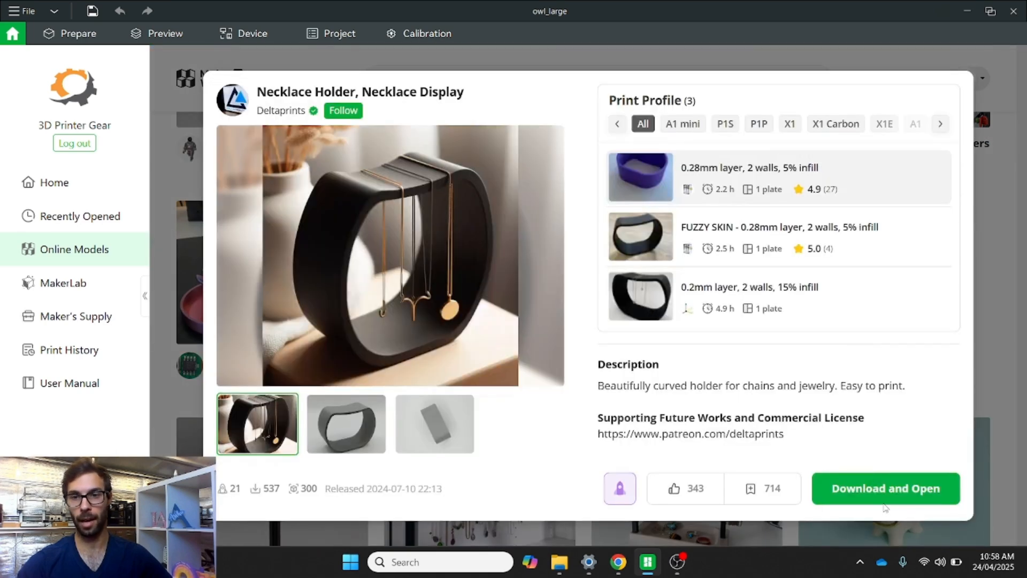
left_click(885, 488)
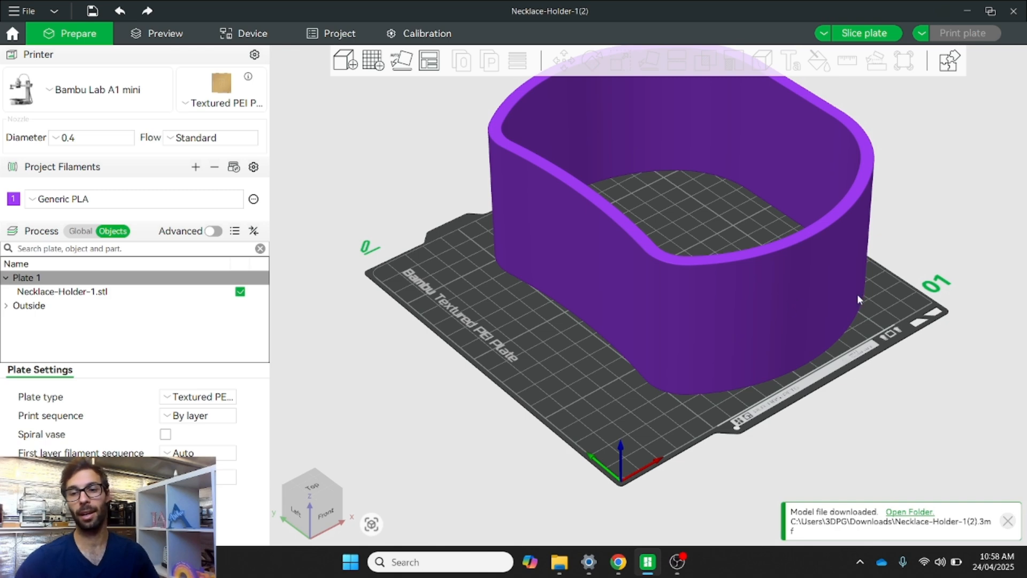
scroll(901, 253, "down", 1)
right_click_drag(901, 252, 886, 274)
scroll(888, 278, "up", 1)
scroll(911, 262, "up", 1)
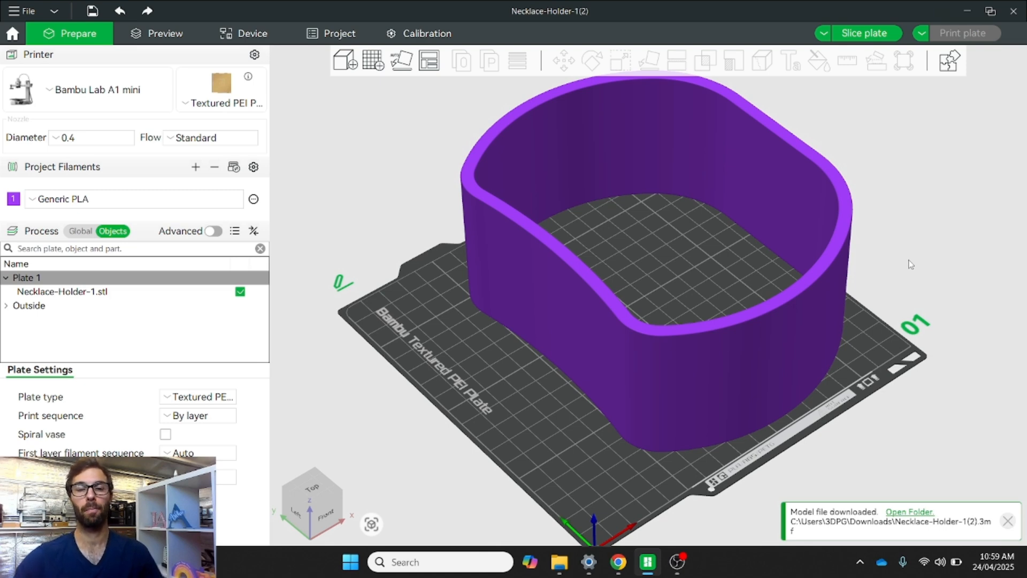
left_click_drag(646, 278, 660, 274)
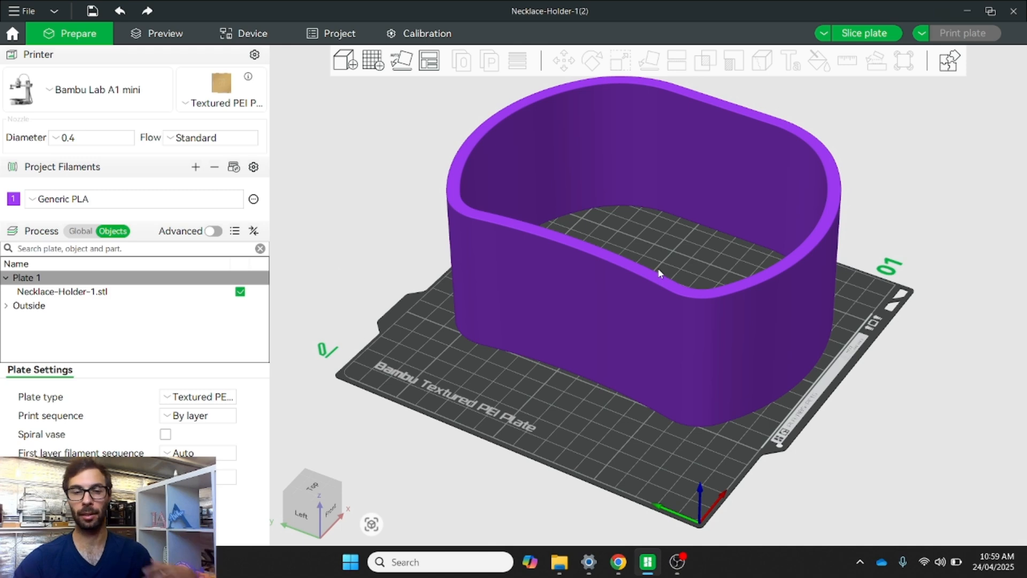
left_click_drag(658, 270, 670, 256)
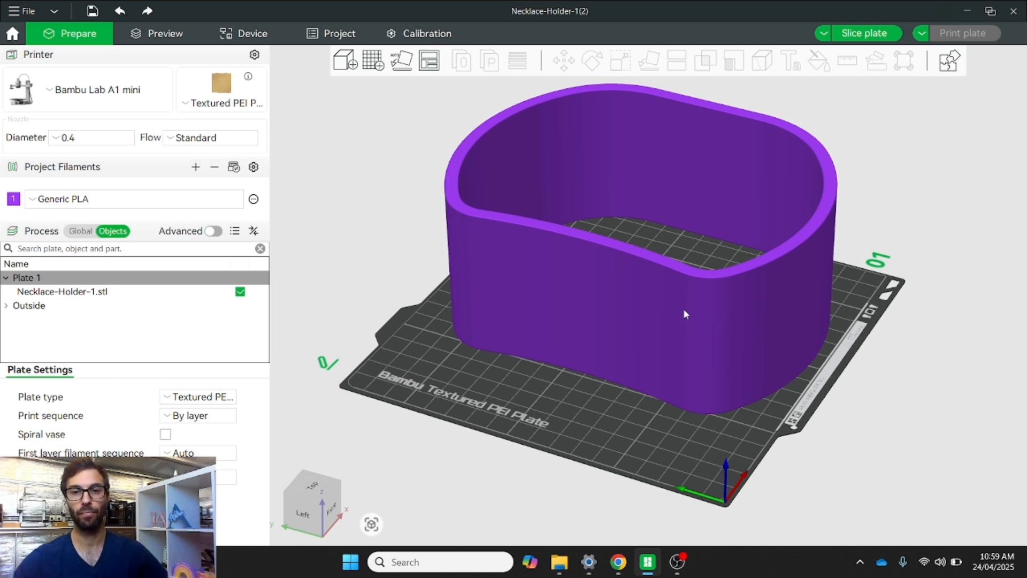
left_click(619, 568)
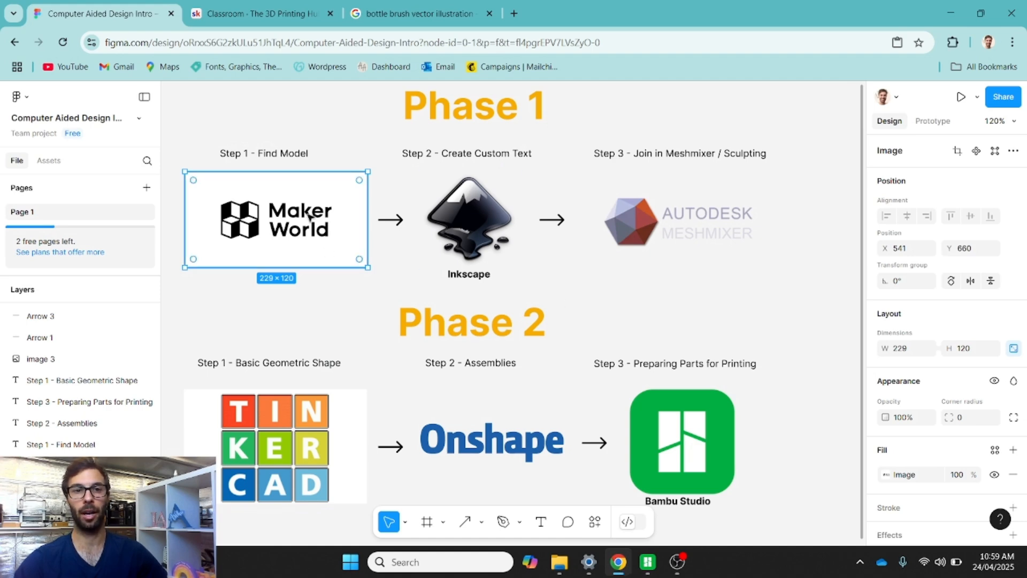
left_click(469, 214)
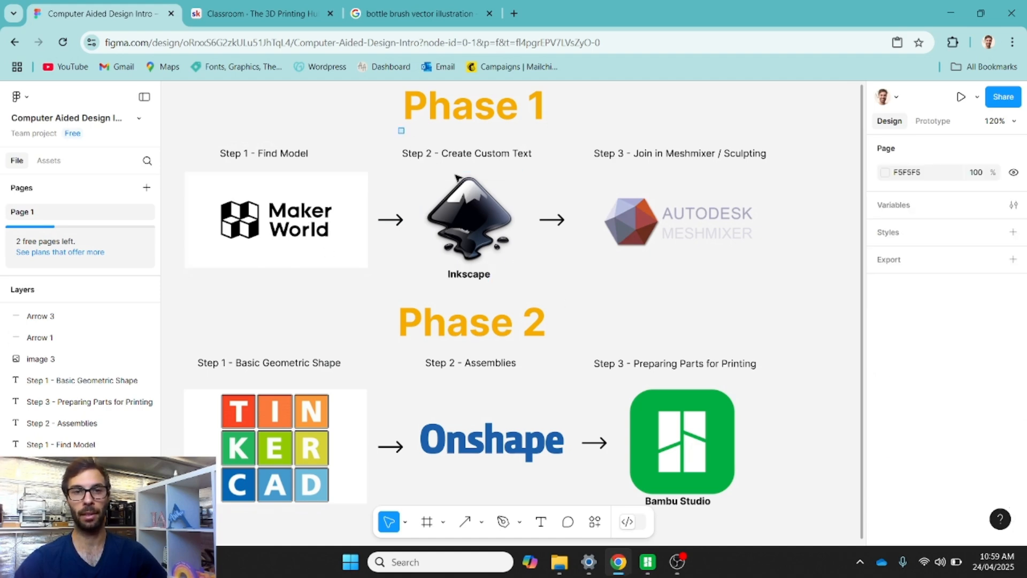
left_click_drag(400, 130, 516, 261)
left_click(403, 139)
left_click_drag(422, 141, 492, 254)
left_click(391, 129)
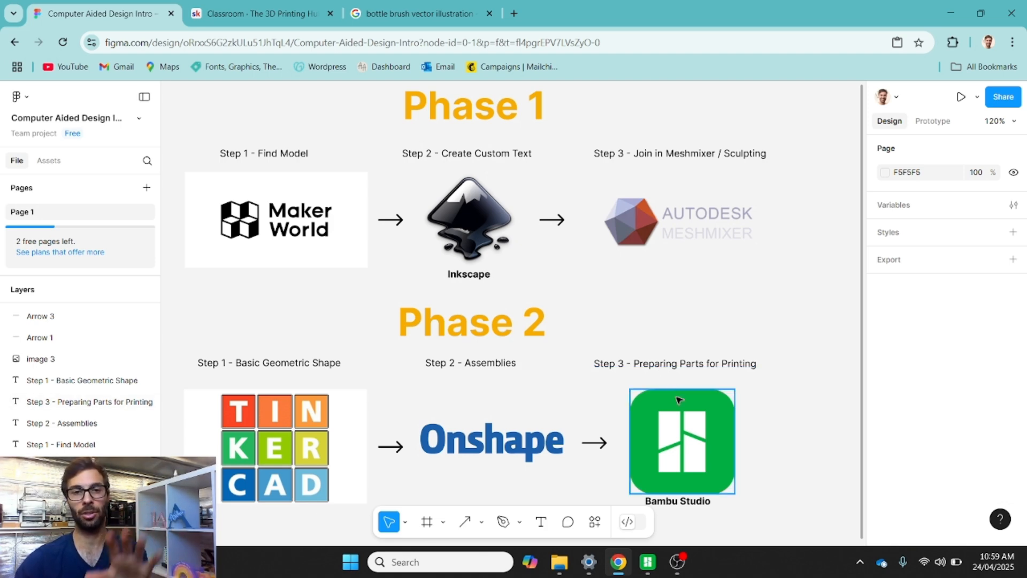
left_click(646, 567)
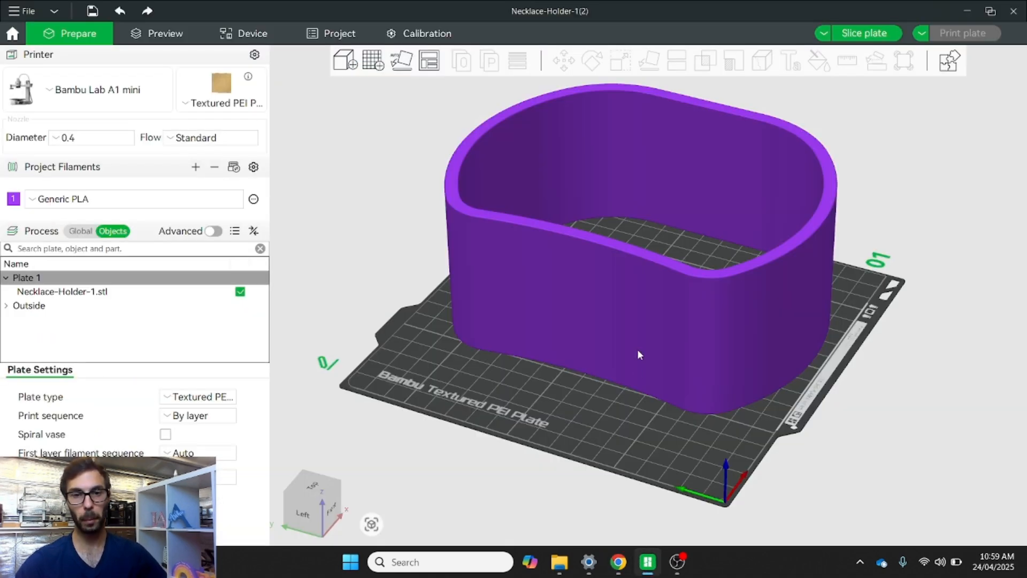
Launch Inkscape and create a new blank document.
left_click(459, 562)
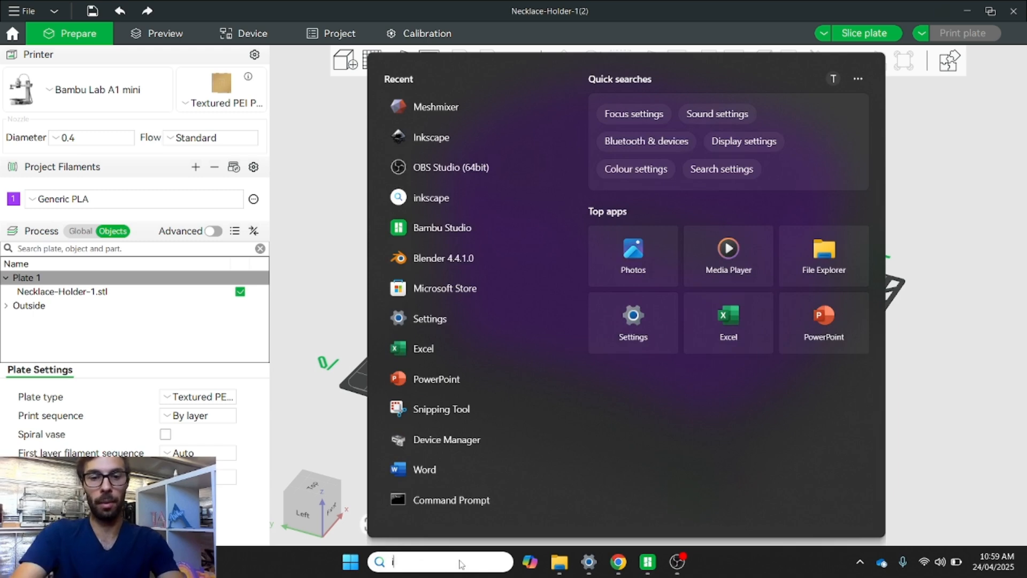
type("ink")
key("Escape")
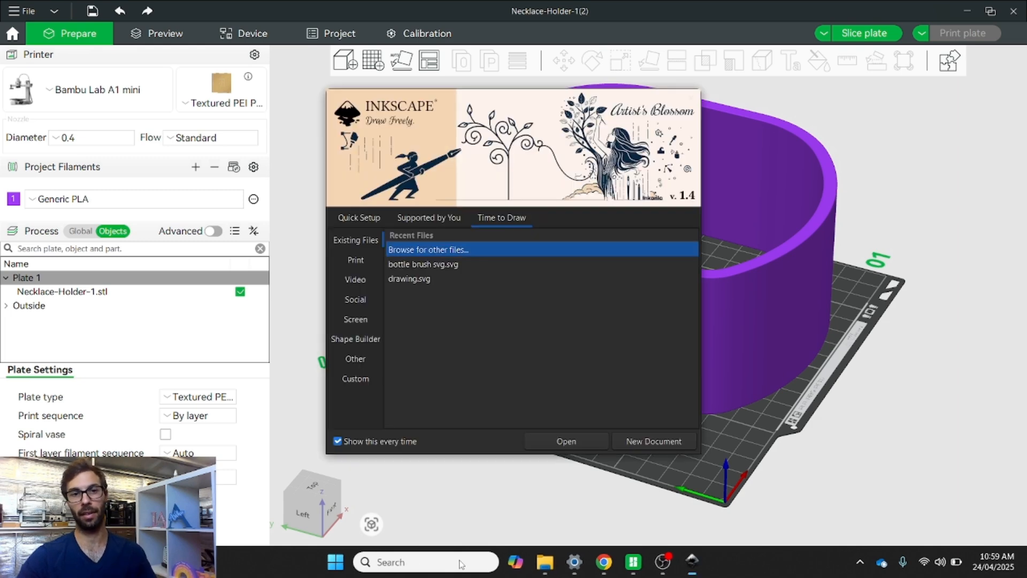
left_click(633, 444)
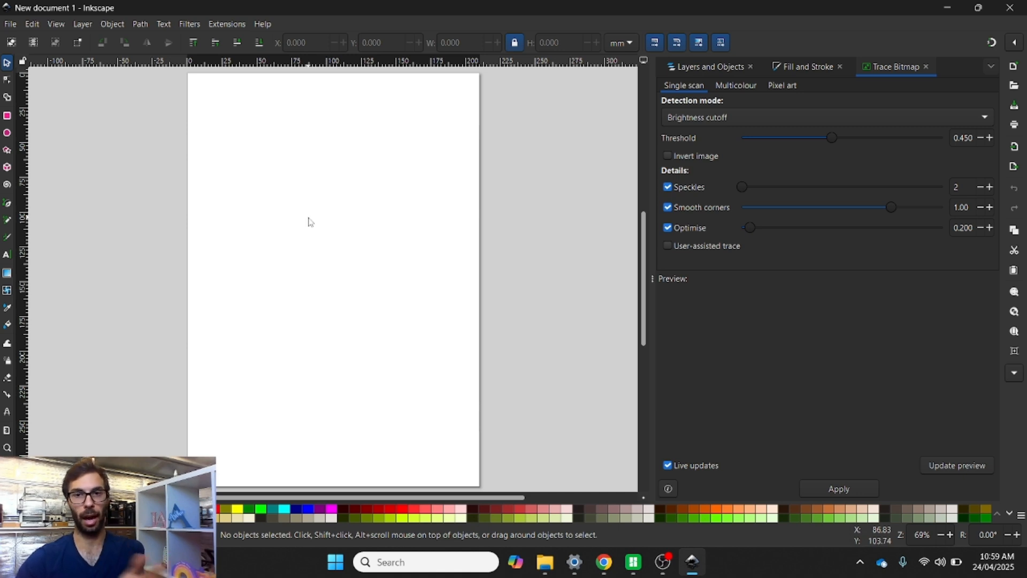
Switch to Chrome and copy the red Freepik bottlebrush image from the "bottle brush vector illustration" results.
left_click(604, 561)
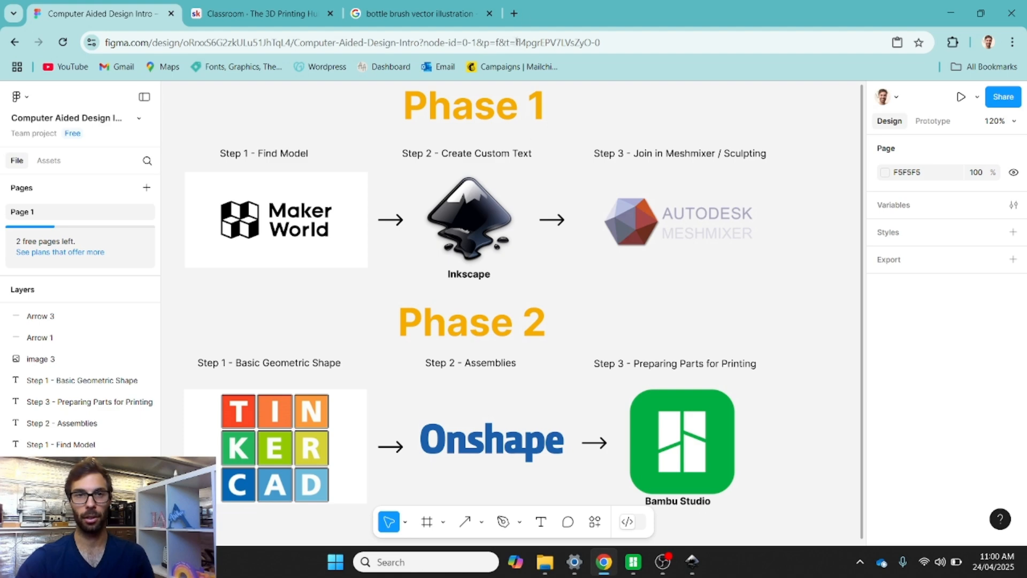
left_click(458, 7)
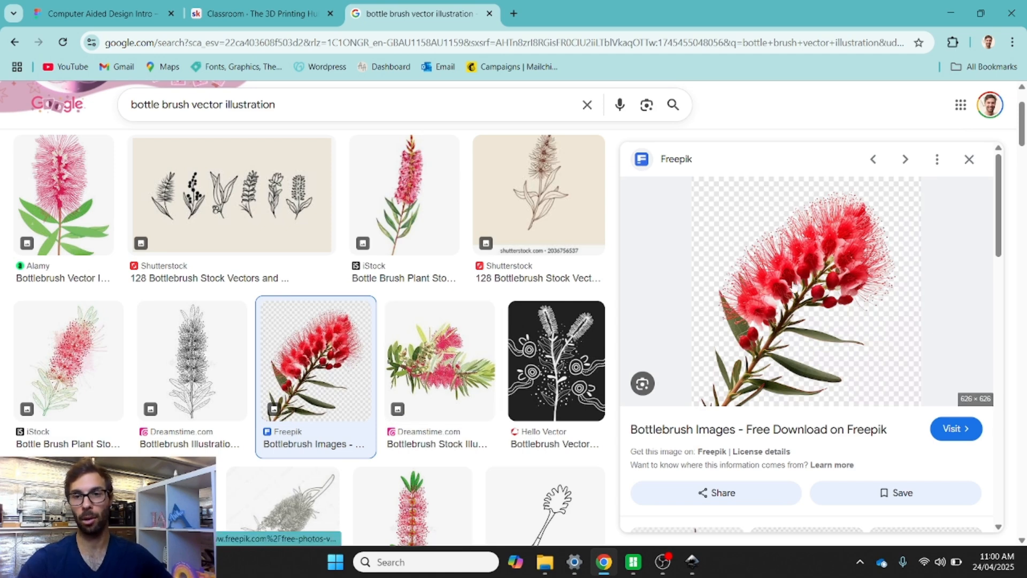
right_click(792, 288)
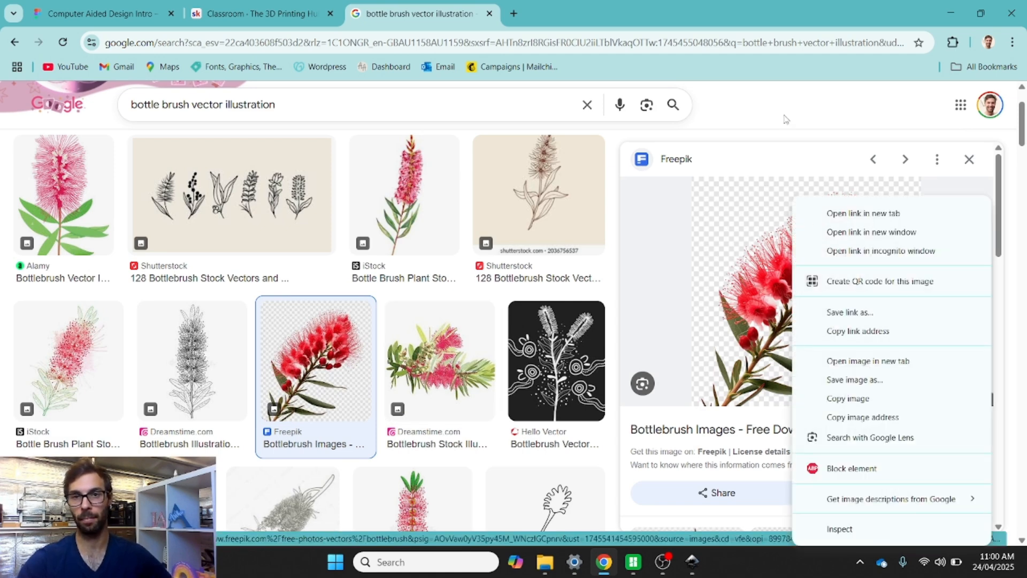
left_click(848, 398)
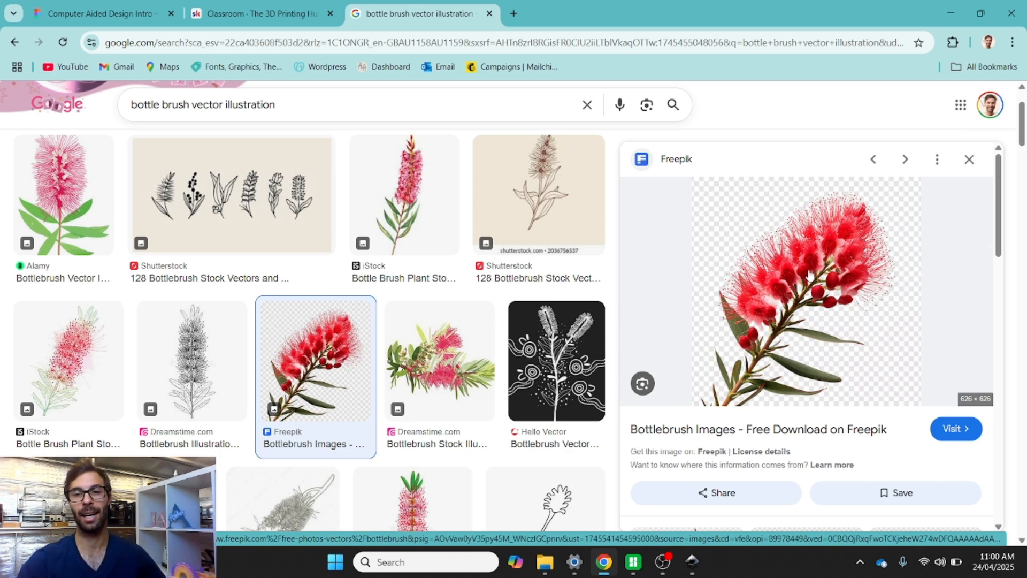
right_click(809, 275)
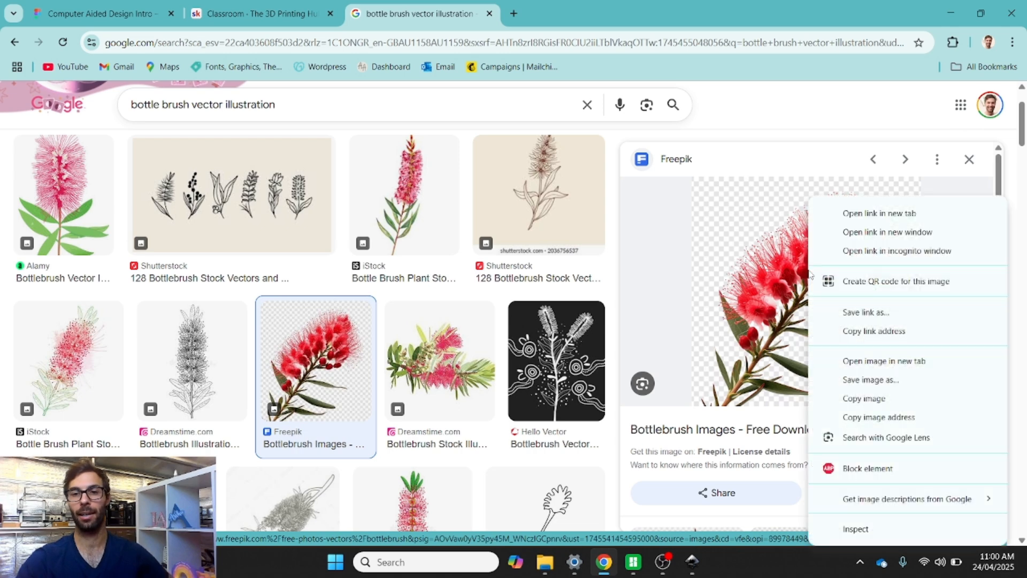
left_click(878, 399)
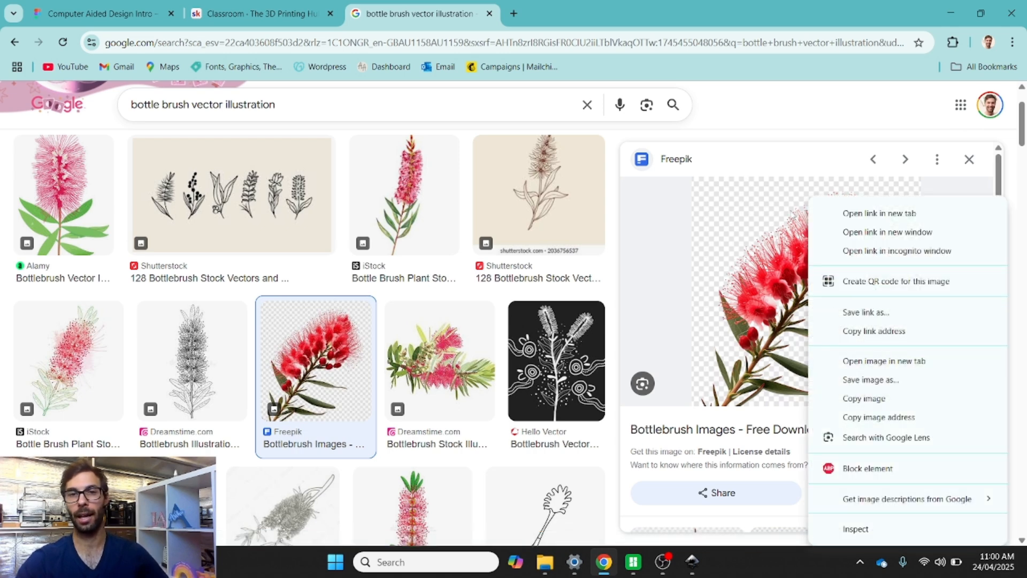
right_click(791, 283)
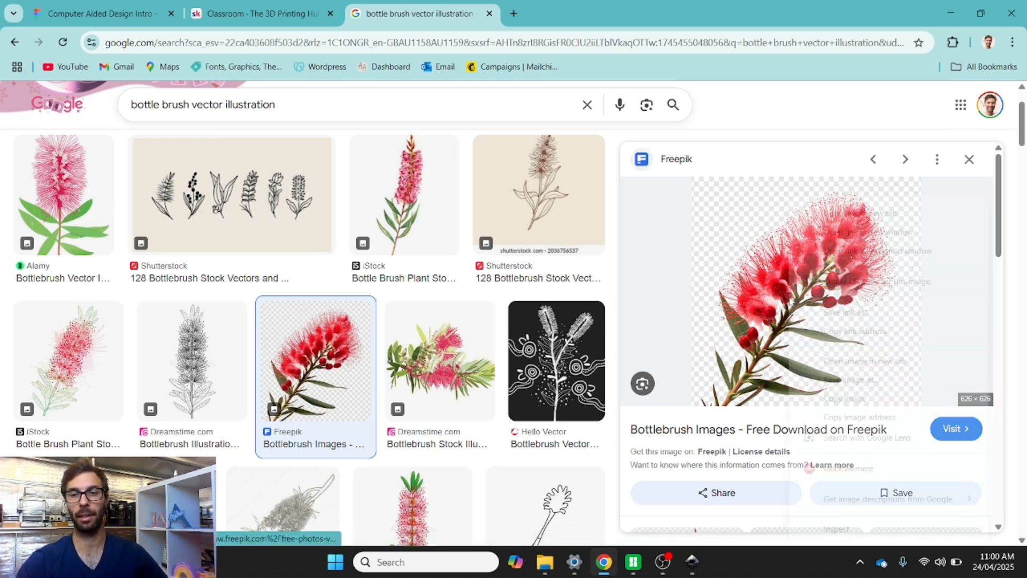
left_click(849, 401)
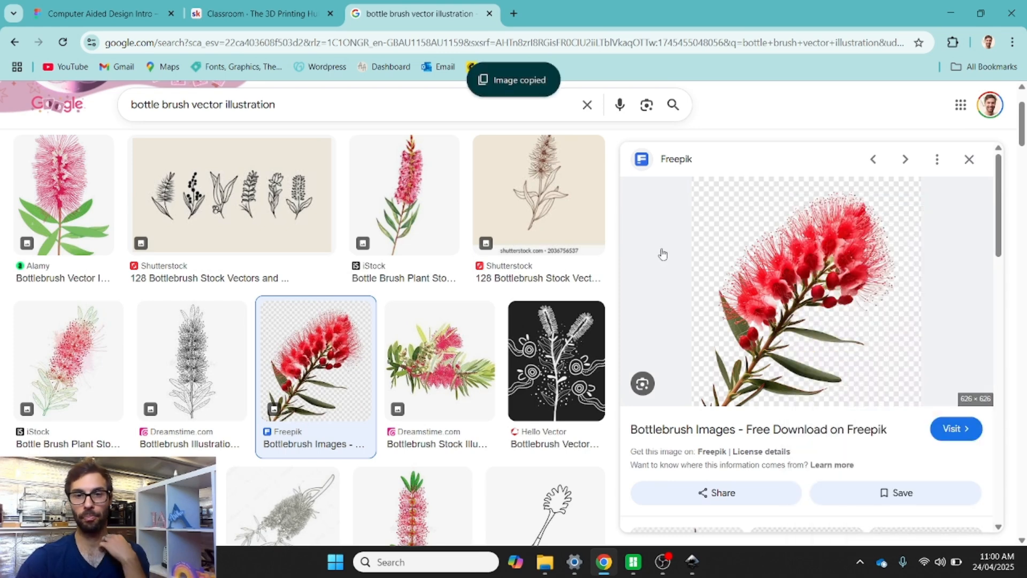
Switch to Inkscape, paste the copied bottlebrush image and place it roughly in the middle of the page.
left_click(691, 567)
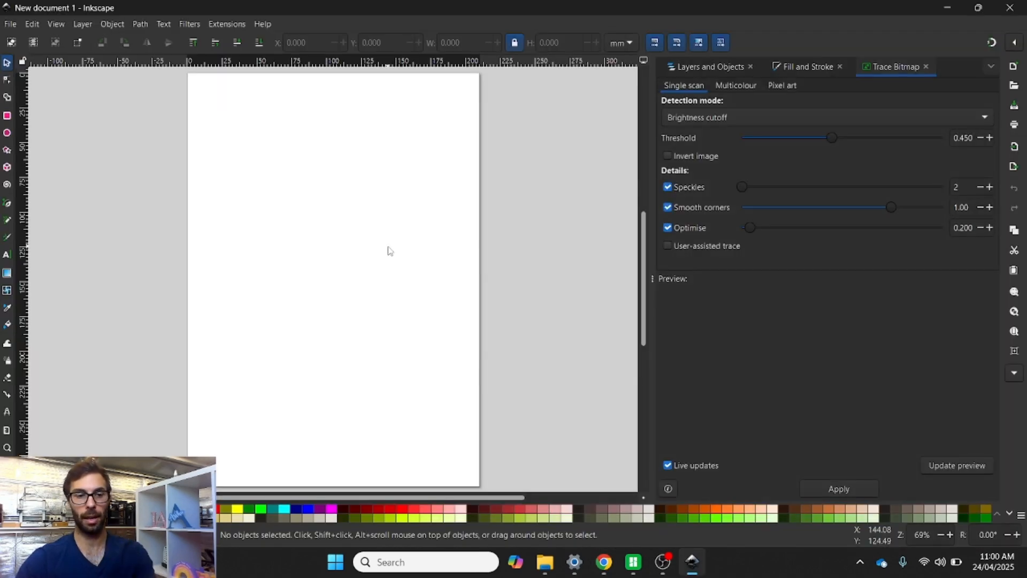
key("ctrl+v")
left_click_drag(408, 229, 350, 263)
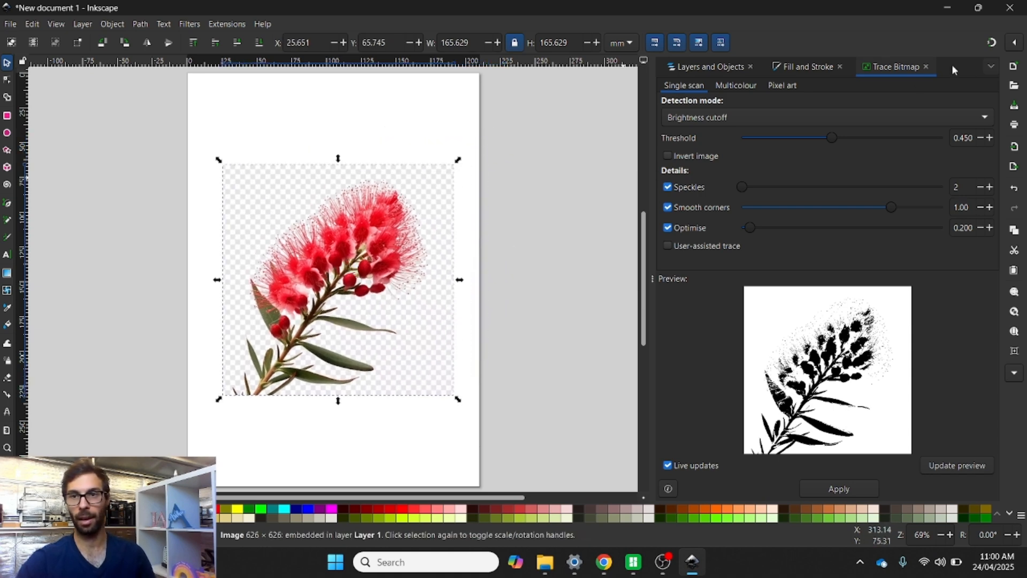
Reopen Trace Bitmap for the pasted image and set Speckles to 434, Smooth corners to 0.08 and Optimise to 1.850.
left_click(927, 67)
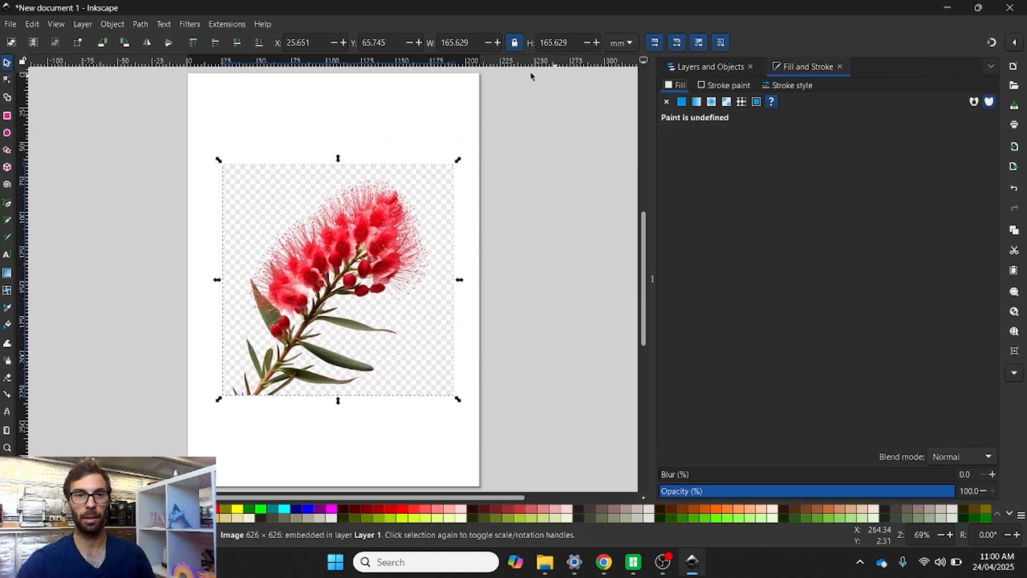
left_click(140, 25)
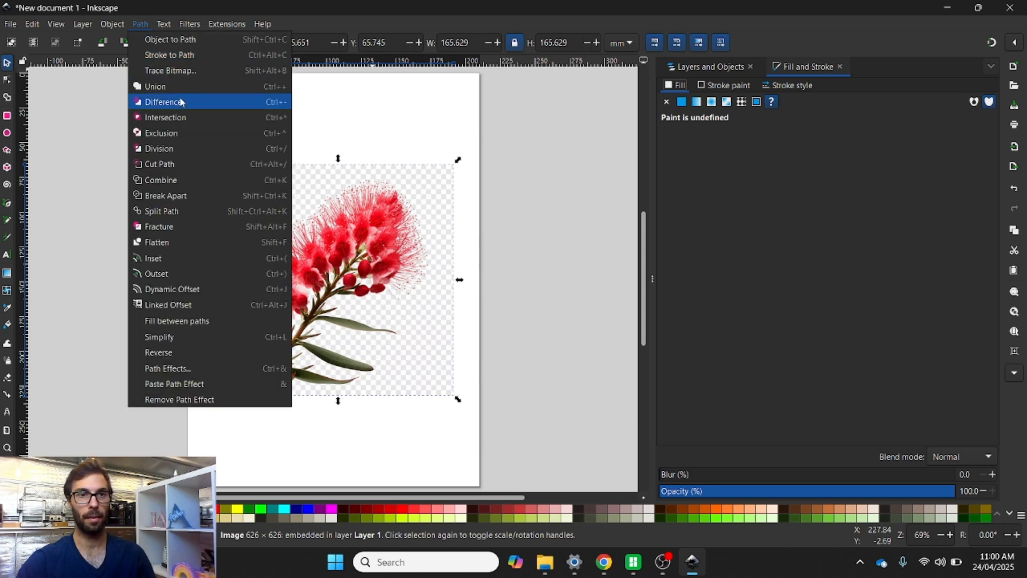
left_click(185, 70)
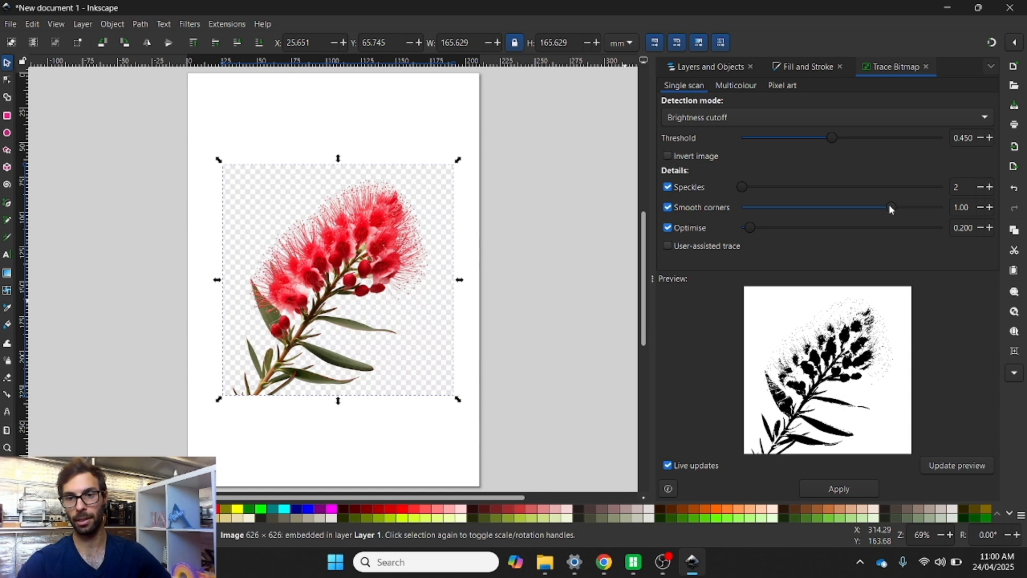
left_click_drag(891, 210, 814, 207)
left_click(755, 187)
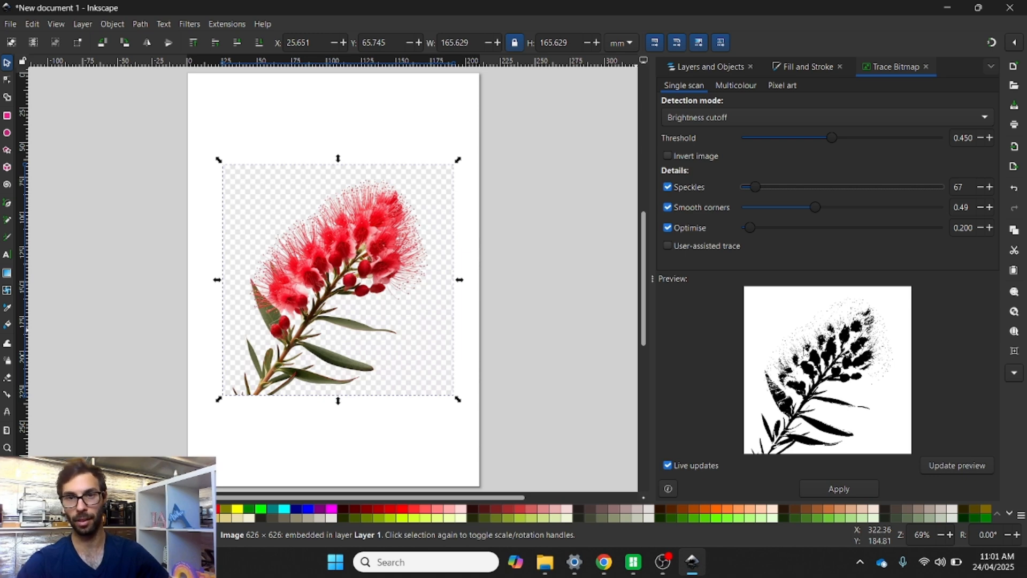
left_click_drag(751, 227, 759, 228)
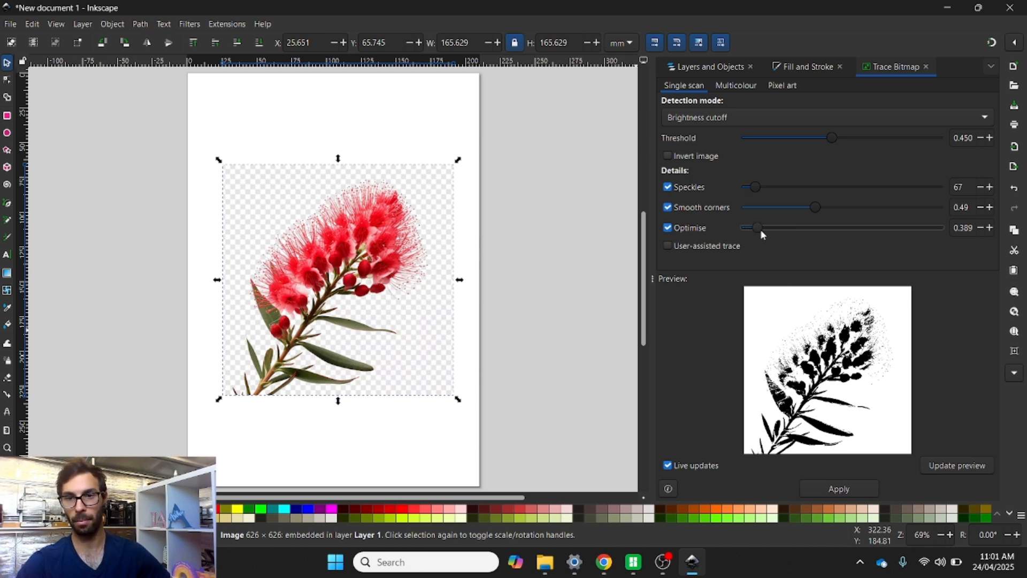
left_click(941, 465)
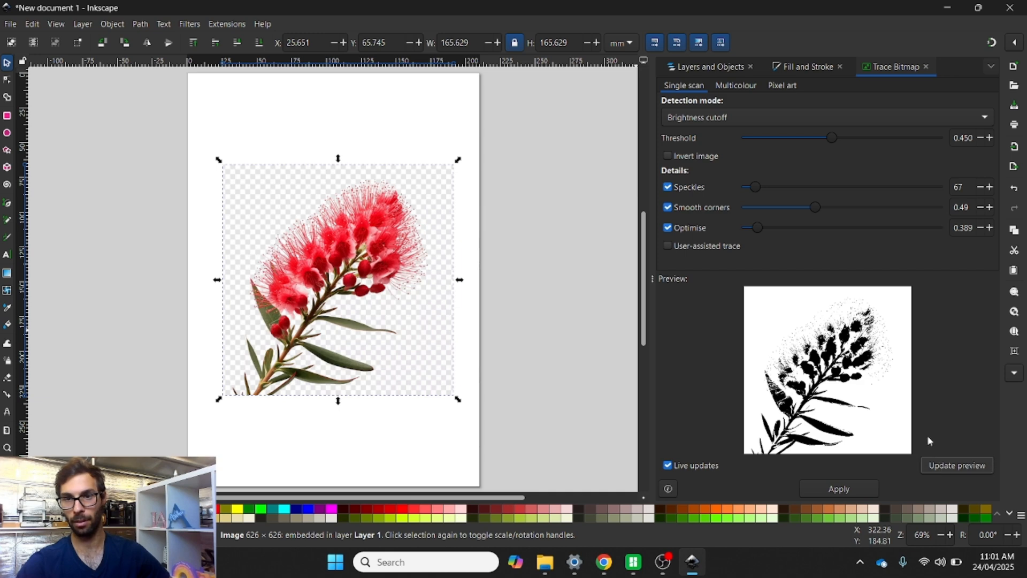
left_click_drag(814, 209, 828, 187)
left_click_drag(757, 227, 817, 226)
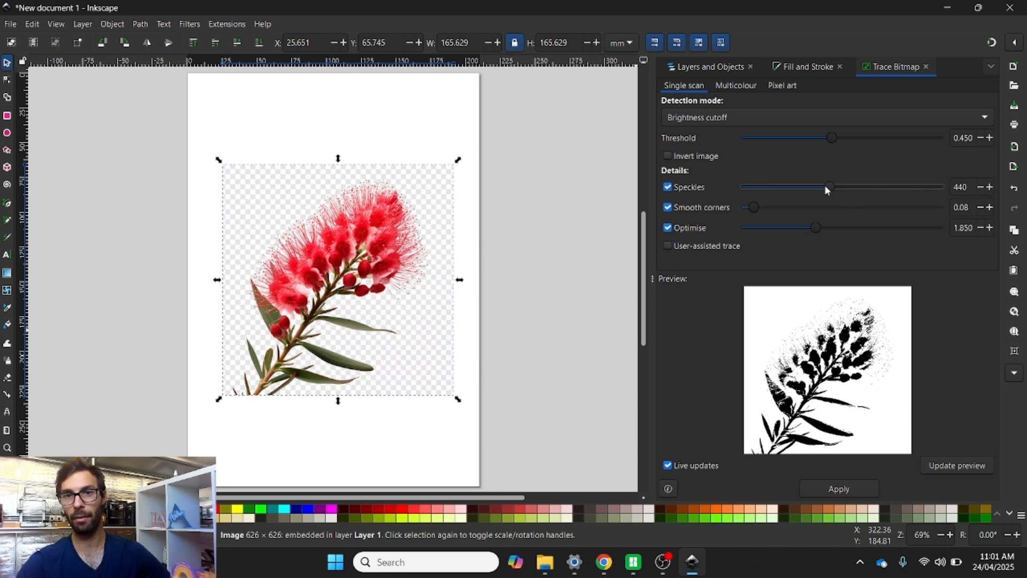
Try tracing the bottlebrush with a threshold of 0.764, move the traced silhouette off the photo and delete it.
mouse_move(827, 139)
left_mouse_down()
mouse_move(784, 138)
mouse_move(908, 143)
mouse_move(894, 139)
left_mouse_up()
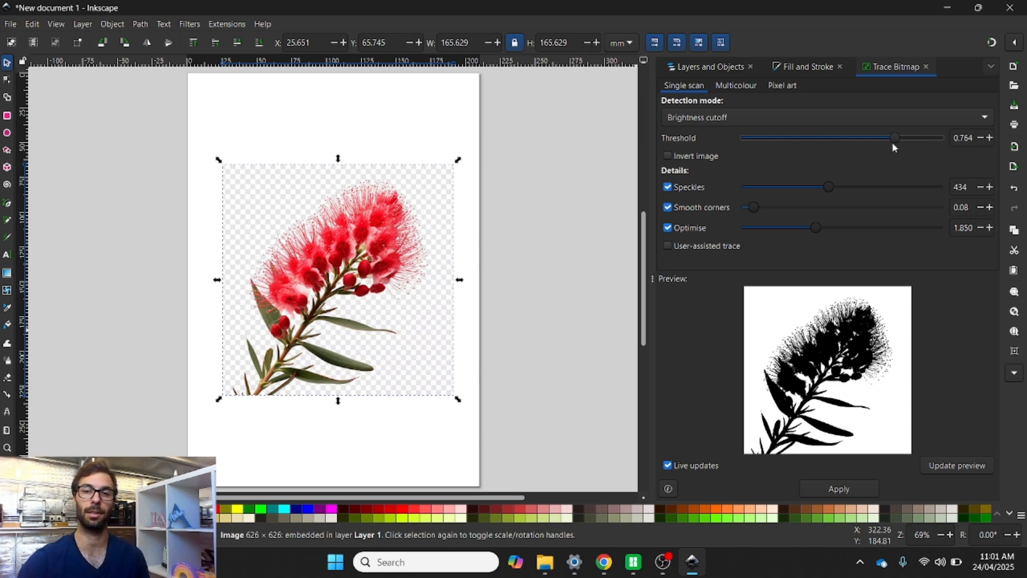
left_click(839, 488)
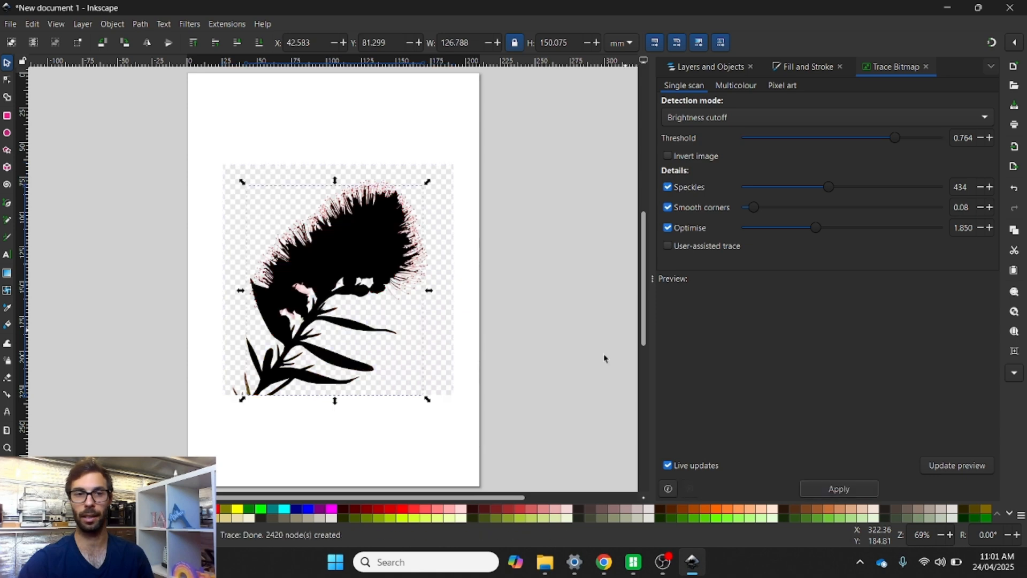
left_click(605, 356)
left_click(359, 265)
mouse_move(339, 268)
left_mouse_down()
mouse_move(560, 270)
mouse_move(322, 261)
mouse_move(554, 262)
left_mouse_up()
scroll(554, 262, "right", 3, "shift")
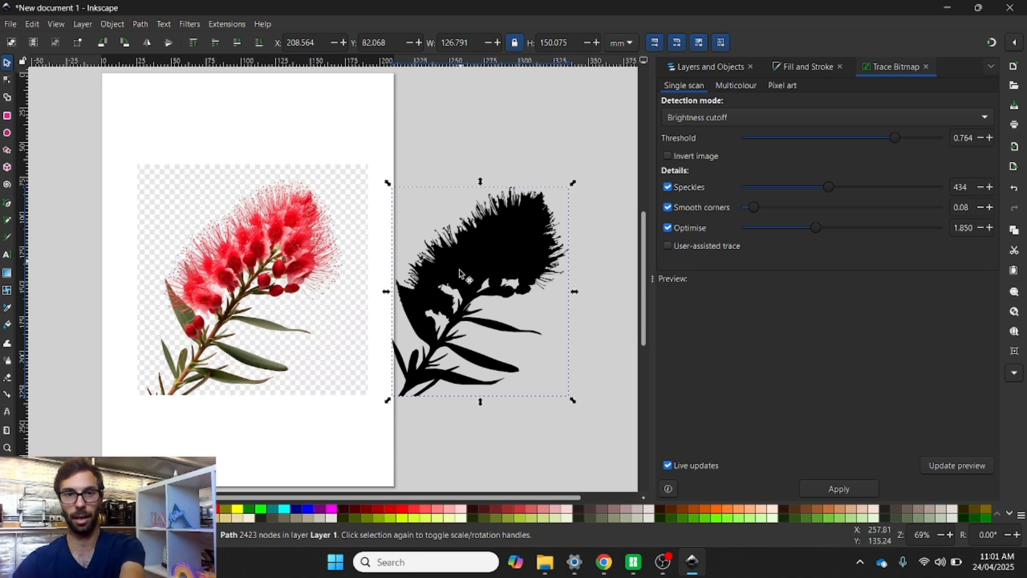
key("Delete")
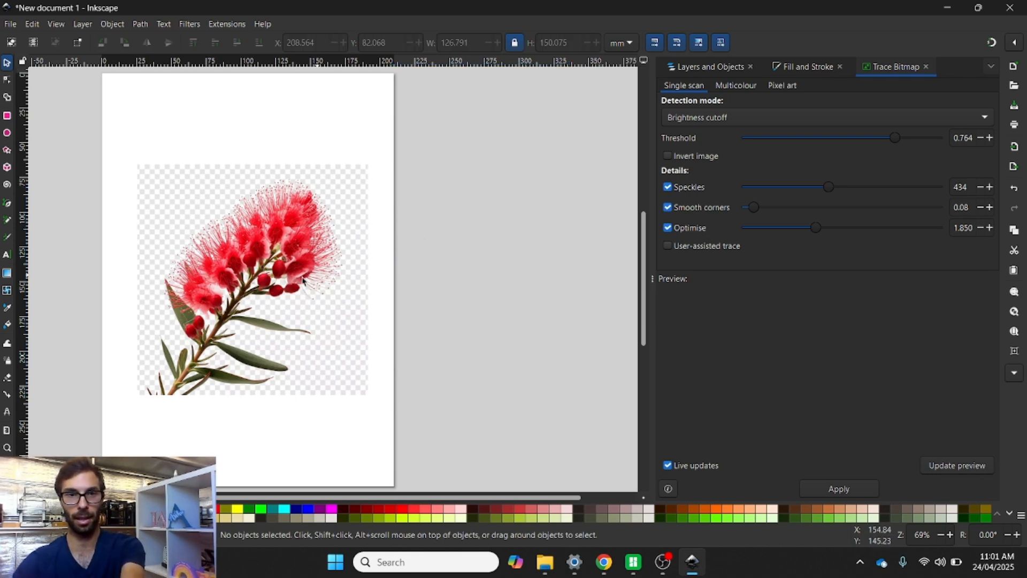
Trace the bottlebrush image with a threshold of 0.576 and move the resulting silhouette off the page beside the photo.
left_click(294, 268)
left_click_drag(895, 138, 857, 140)
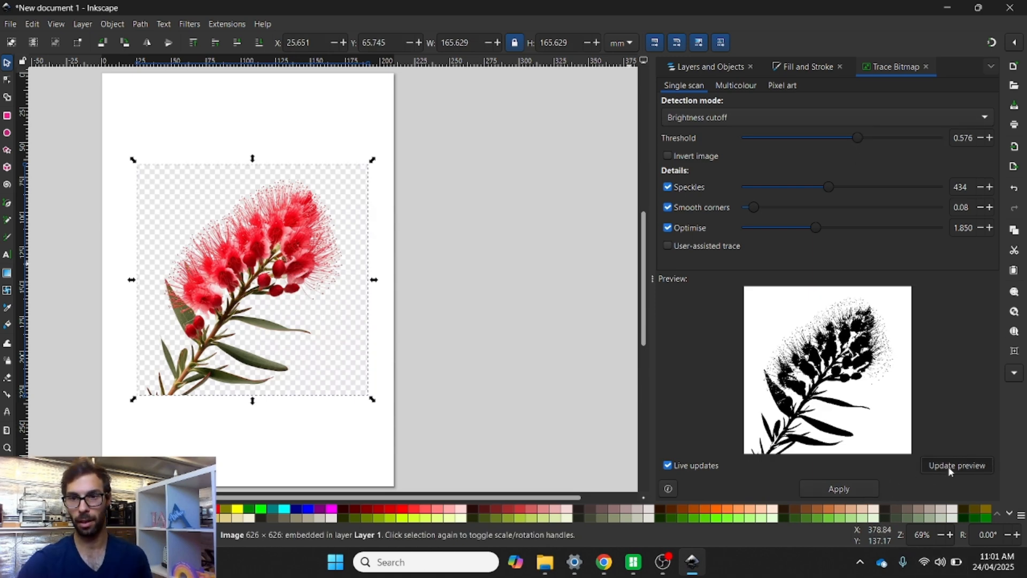
left_click(839, 489)
mouse_move(277, 279)
left_mouse_down()
mouse_move(524, 286)
mouse_move(531, 276)
left_mouse_up()
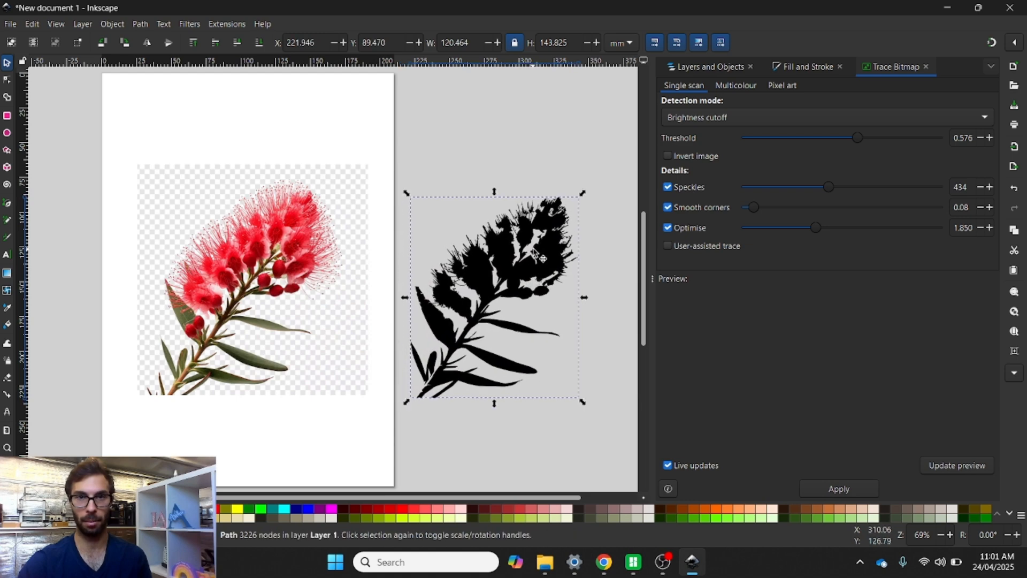
Delete the original bottlebrush photo and move the black traced silhouette onto the page.
left_click(350, 259)
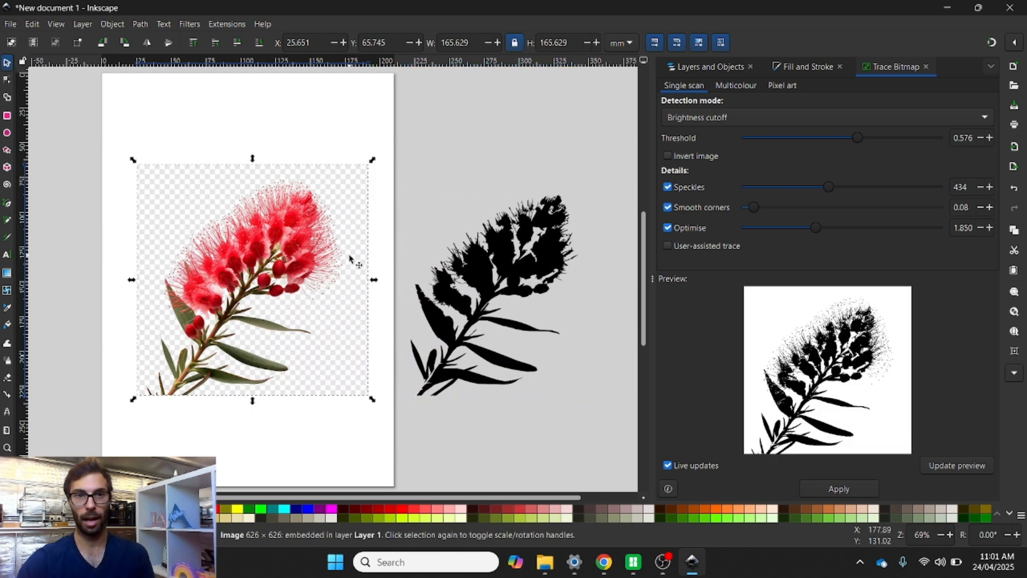
key("Delete")
left_click(479, 274)
mouse_move(479, 274)
left_mouse_down()
mouse_move(251, 246)
mouse_move(236, 254)
left_mouse_up()
Save the drawing to the Desktop as an Inkscape SVG named "bottle brush svg" and deselect the silhouette.
key("ctrl+s")
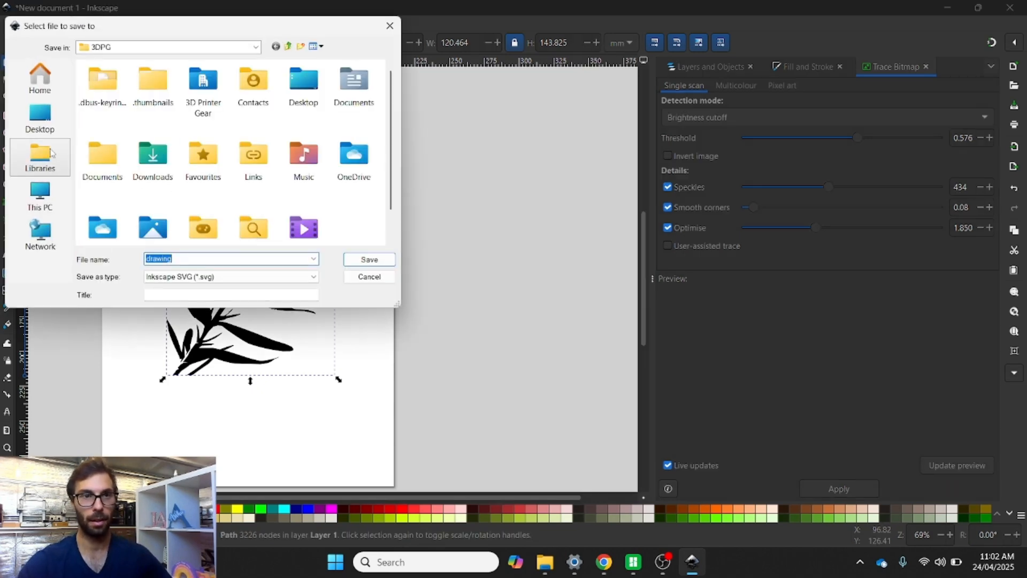
left_click(40, 118)
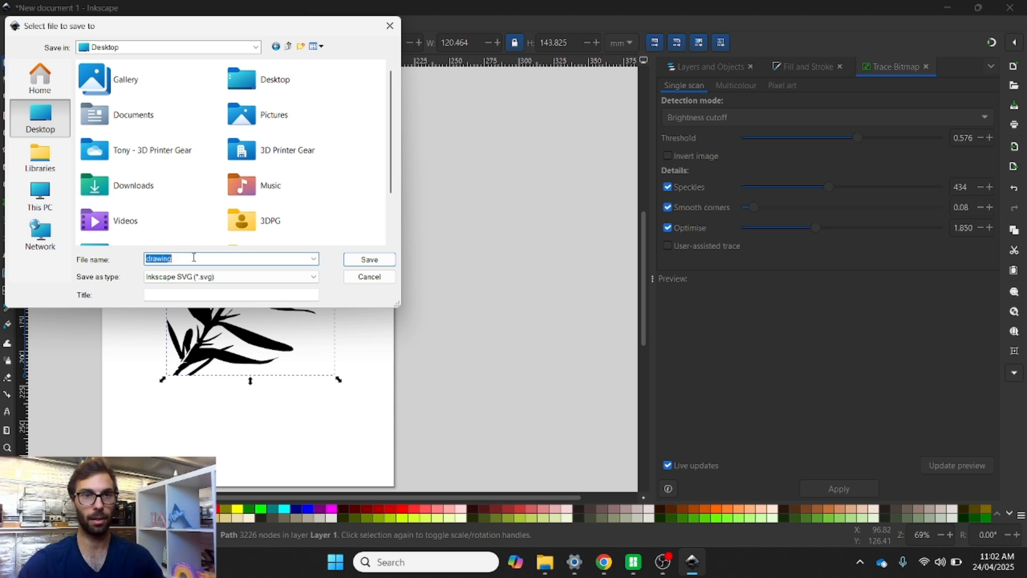
type("bottle br")
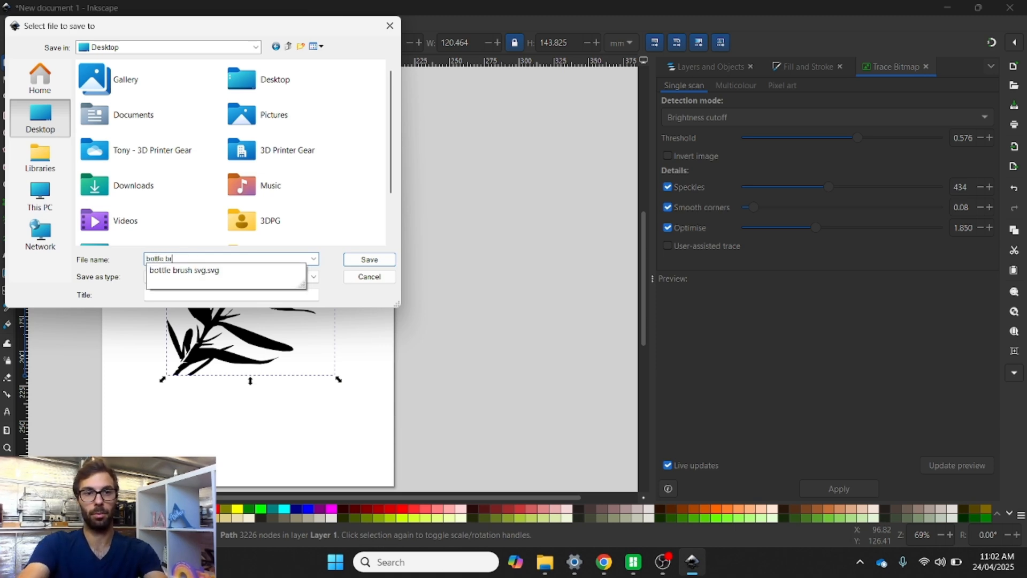
type("ush svg")
key("Return")
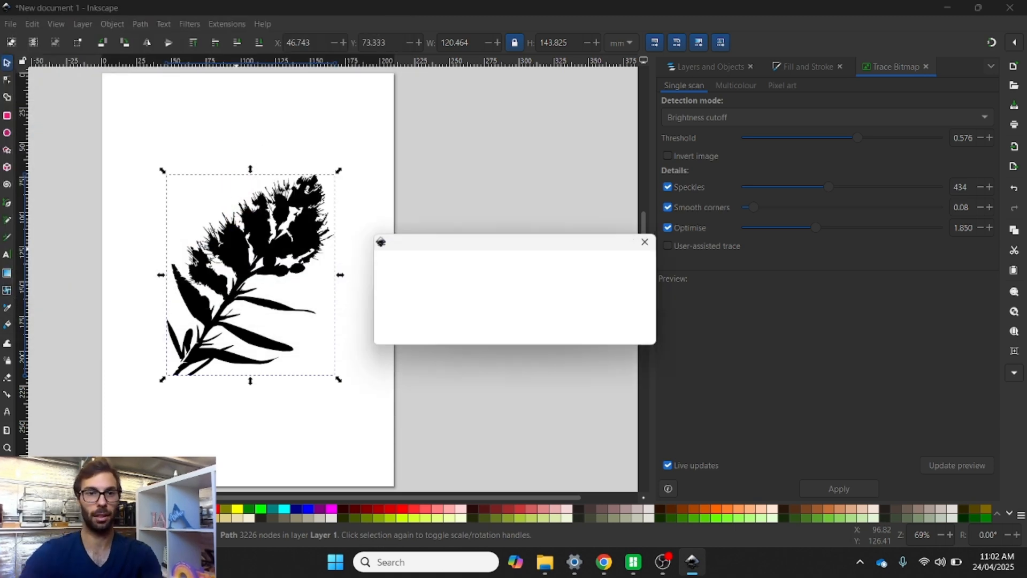
left_click(595, 336)
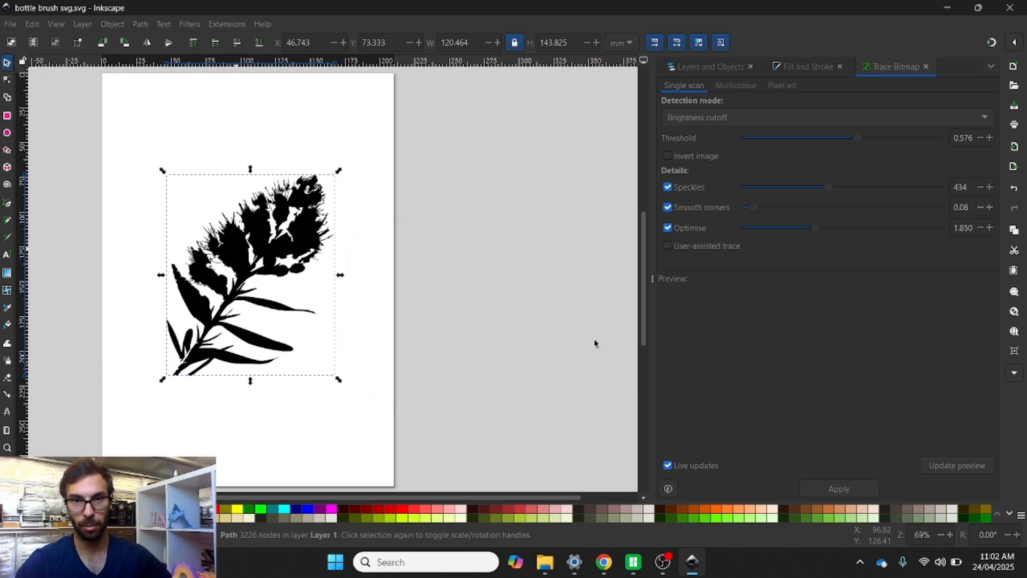
left_click(507, 275)
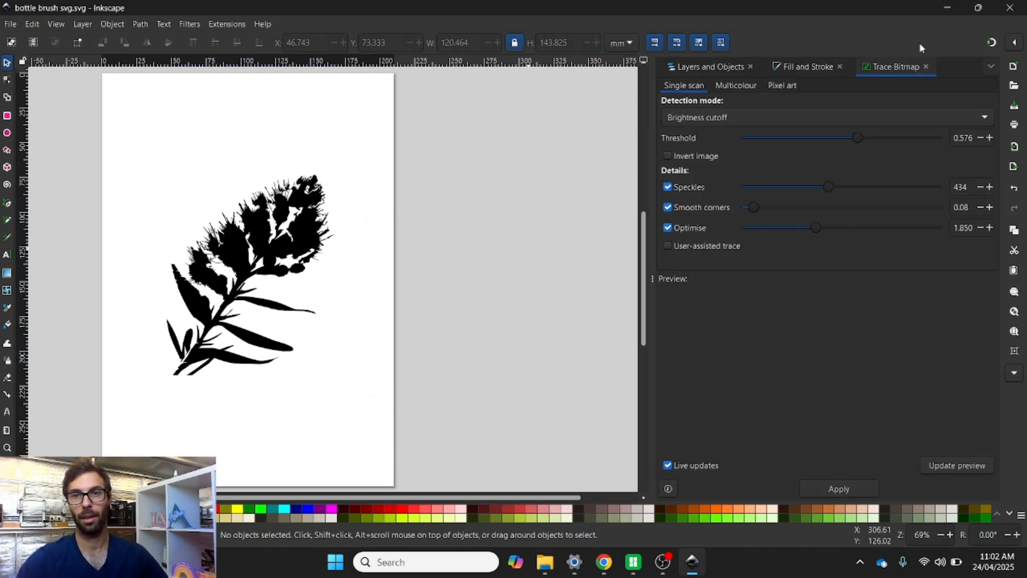
Minimise Inkscape and switch to Bambu Studio with the necklace holder on the build plate.
left_click(948, 9)
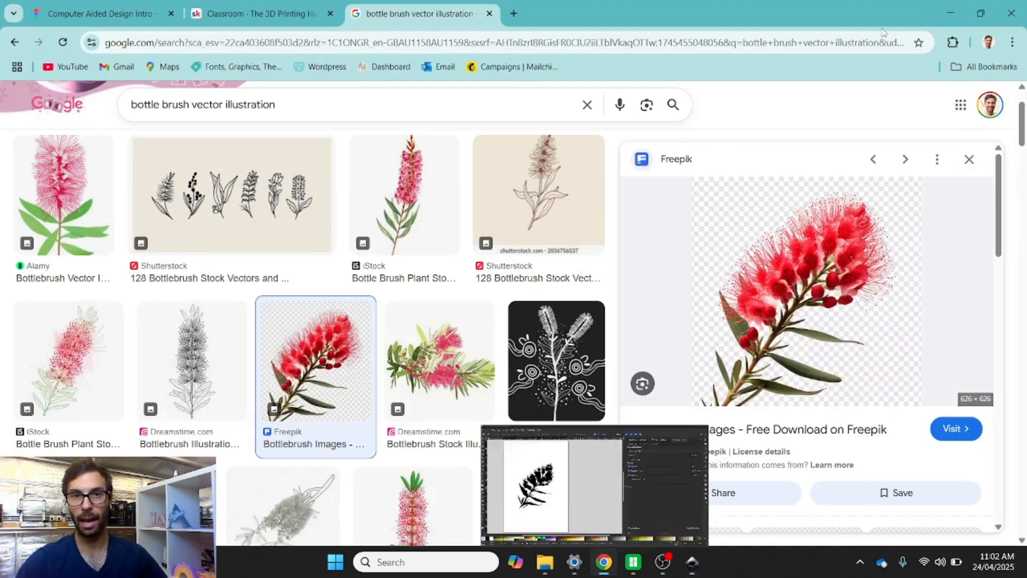
left_click(629, 562)
left_click(614, 338)
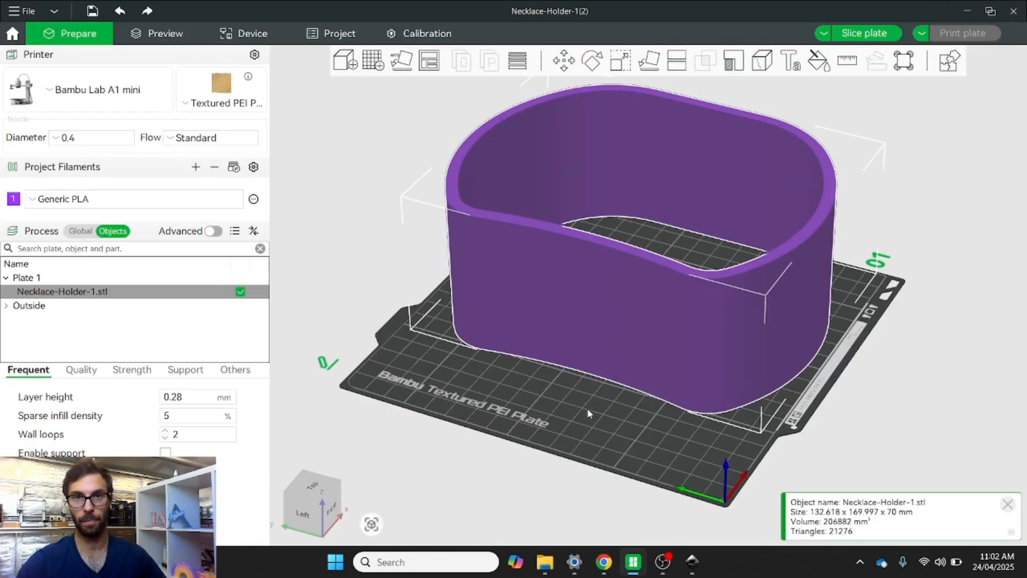
scroll(588, 415, "up", 1)
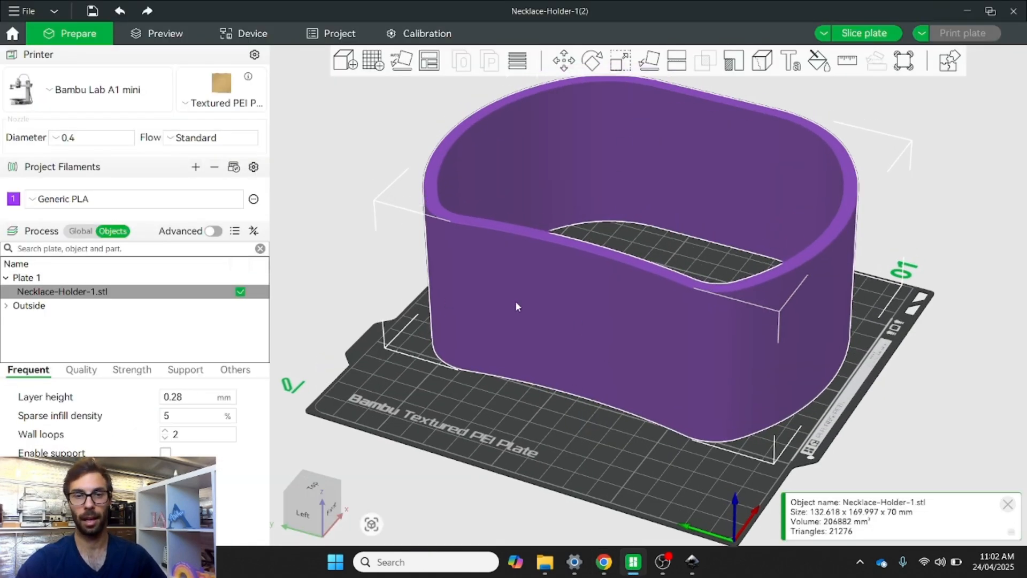
Add the "bottle brush svg" file from the Desktop folder onto the front face of the necklace holder.
left_click(543, 563)
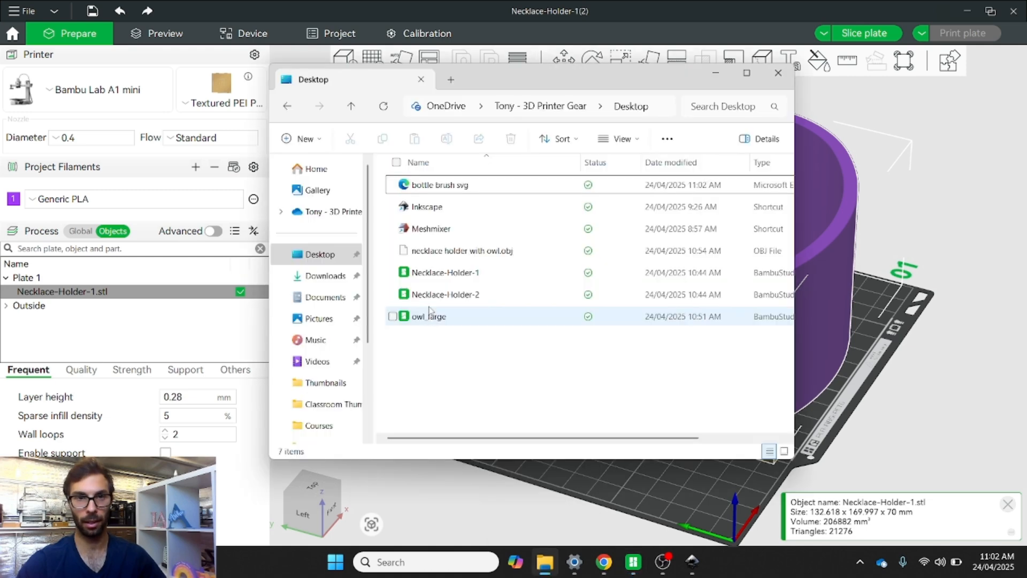
left_click(457, 196)
mouse_move(550, 86)
left_mouse_down()
mouse_move(474, 84)
mouse_move(215, 144)
left_mouse_up()
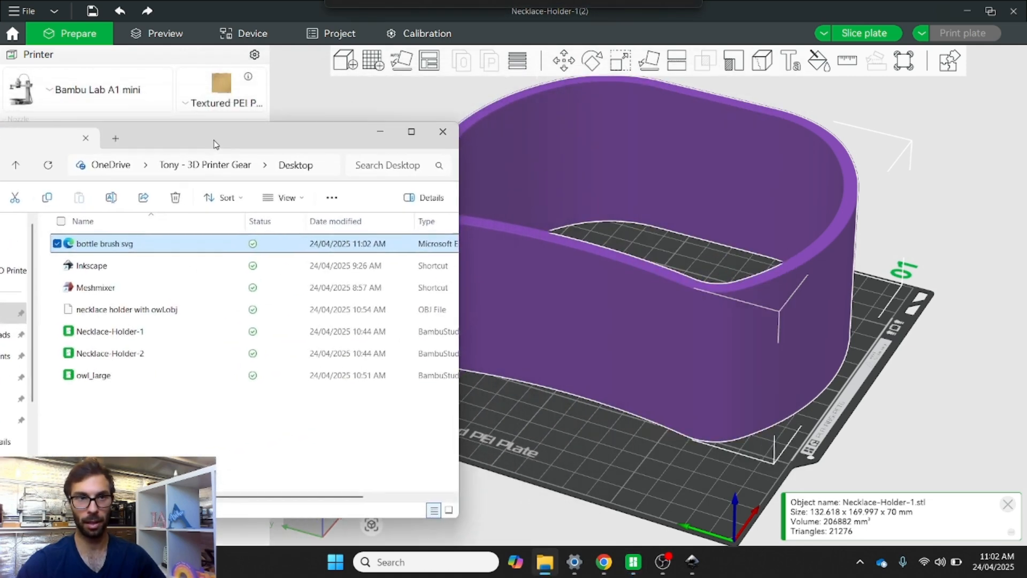
left_click_drag(100, 250, 572, 302)
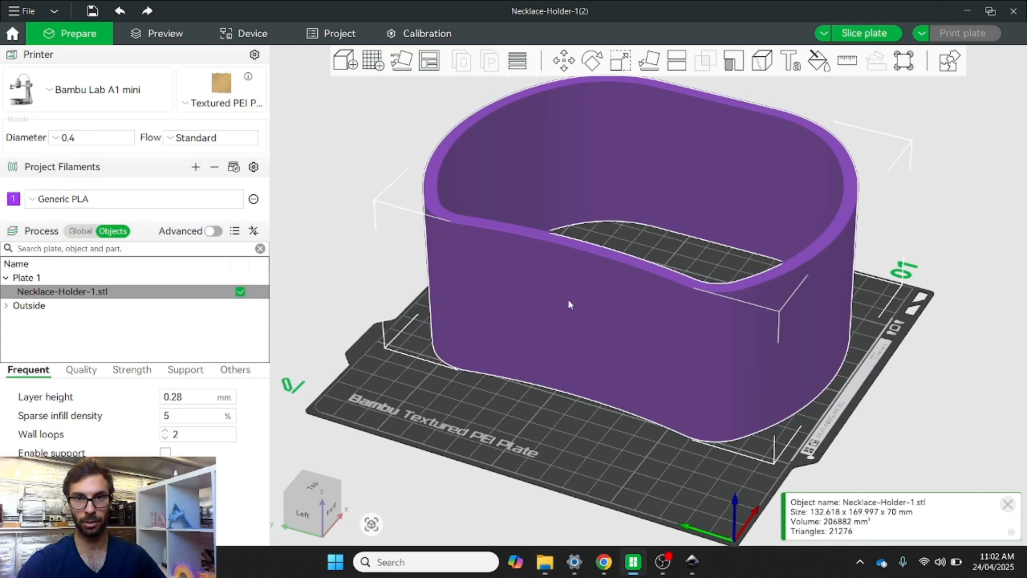
Move the bottlebrush part on the holder's front face to about X -1.56 mm and Z 0.75 mm in object coordinates.
mouse_move(660, 431)
left_mouse_down()
mouse_move(680, 417)
mouse_move(677, 432)
left_mouse_up()
left_click_drag(893, 279, 869, 280)
left_click(562, 63)
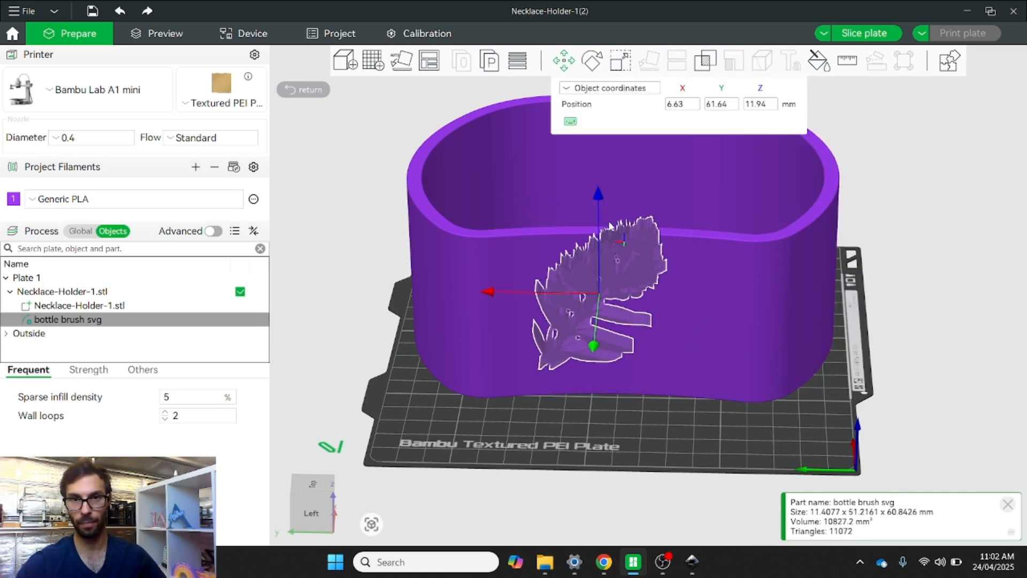
left_click_drag(599, 195, 600, 219)
left_click_drag(496, 310, 515, 311)
left_click_drag(670, 389, 768, 412)
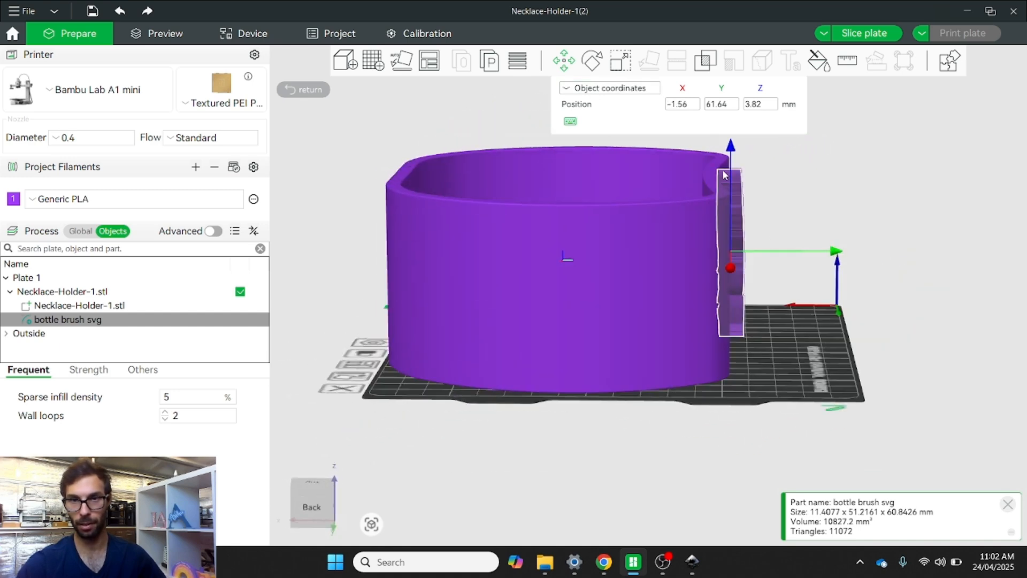
left_click_drag(729, 146, 731, 154)
left_click_drag(807, 354, 755, 358)
left_click_drag(652, 380, 647, 374)
Edit the bottlebrush SVG part and set its emboss depth to 1 mm.
right_click(79, 321)
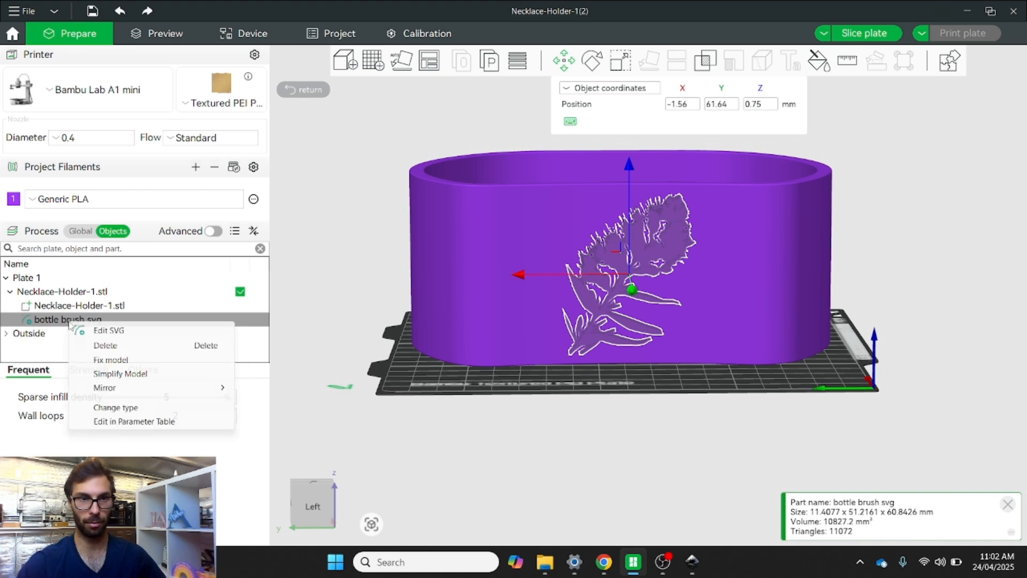
left_click(116, 331)
scroll(590, 249, "up", 2)
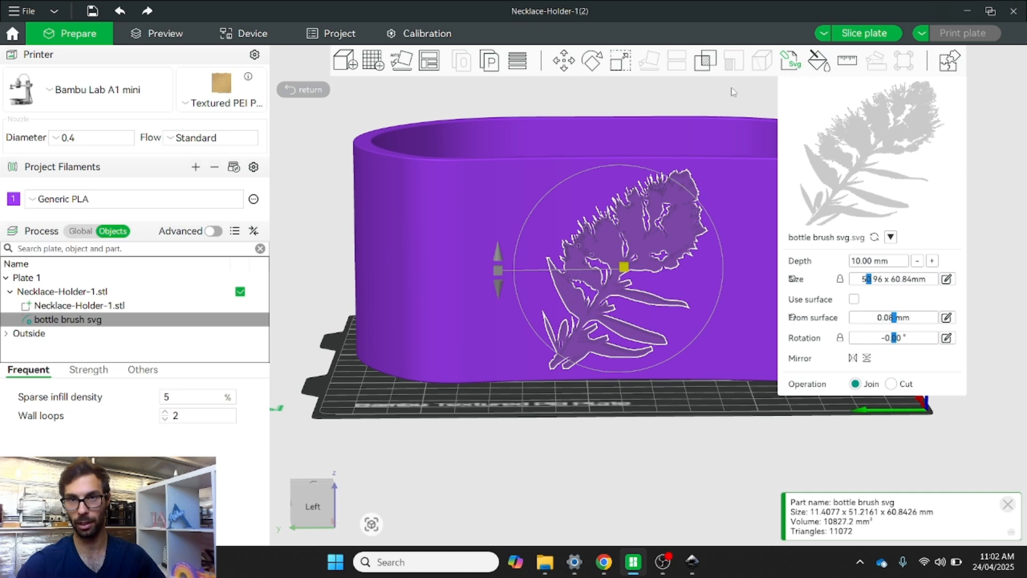
left_click_drag(731, 88, 735, 94)
right_click_drag(735, 95, 710, 101)
left_click(892, 261)
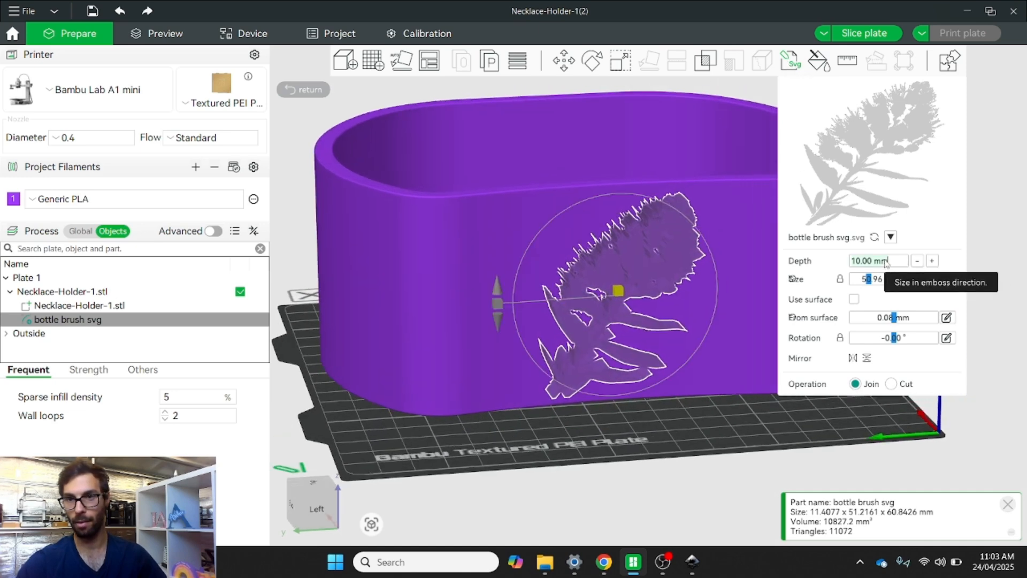
type("1")
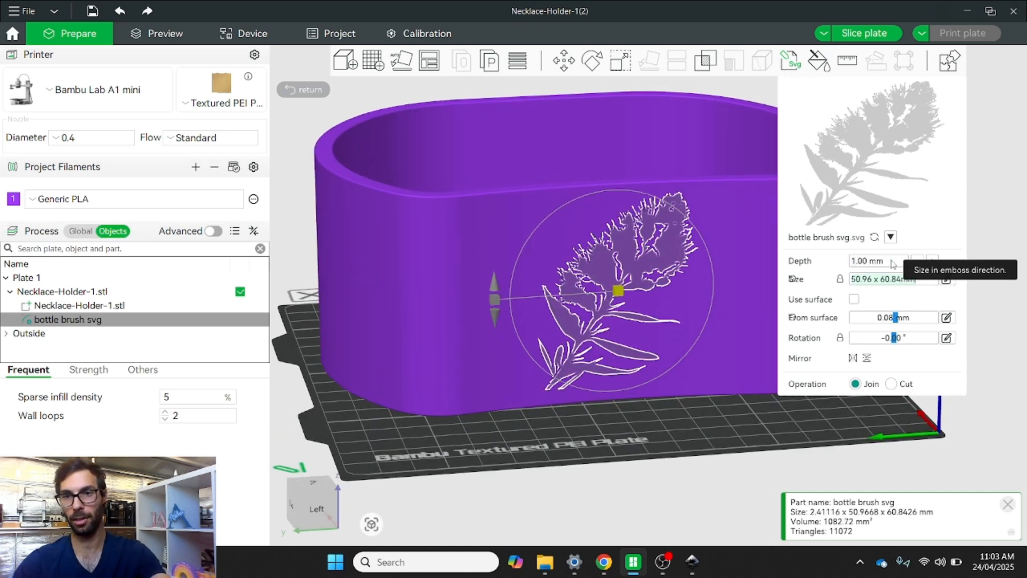
key("Tab")
Set the bottlebrush SVG to the Cut operation, make it follow the holder's surface, and deselect the part.
left_click(891, 384)
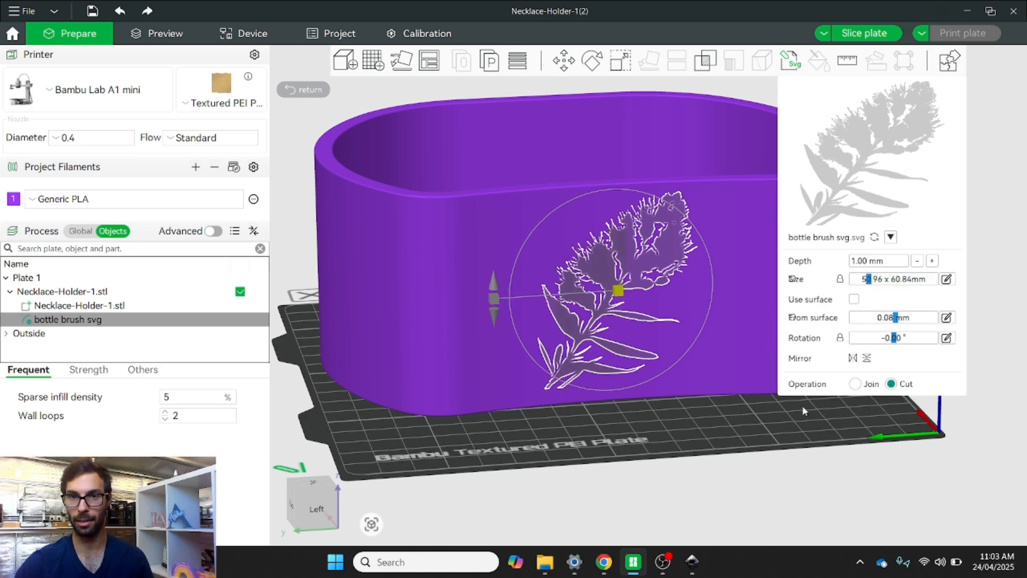
mouse_move(669, 445)
left_mouse_down()
mouse_move(718, 490)
mouse_move(685, 461)
left_mouse_up()
left_click(854, 299)
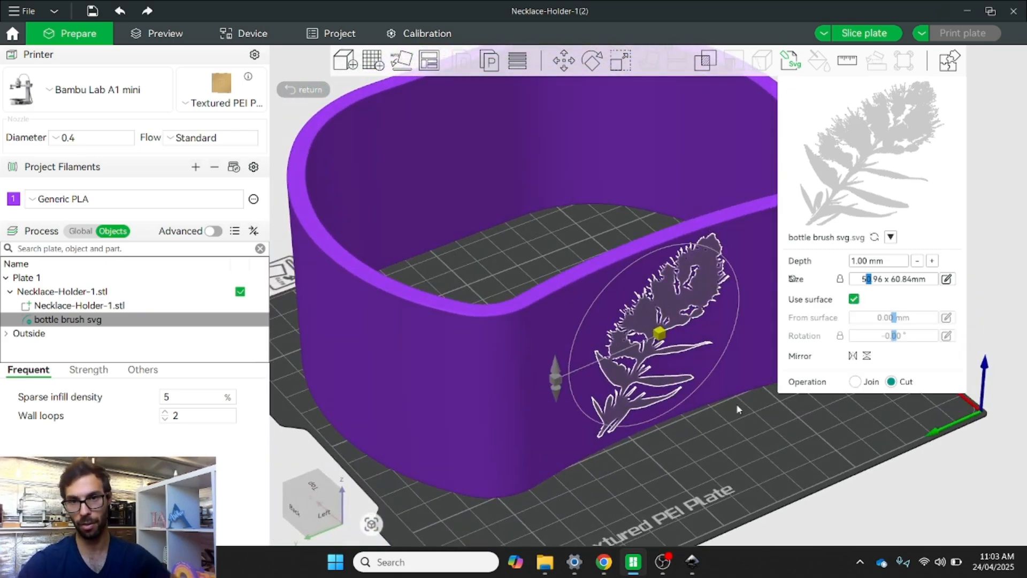
left_click(734, 452)
key("5")
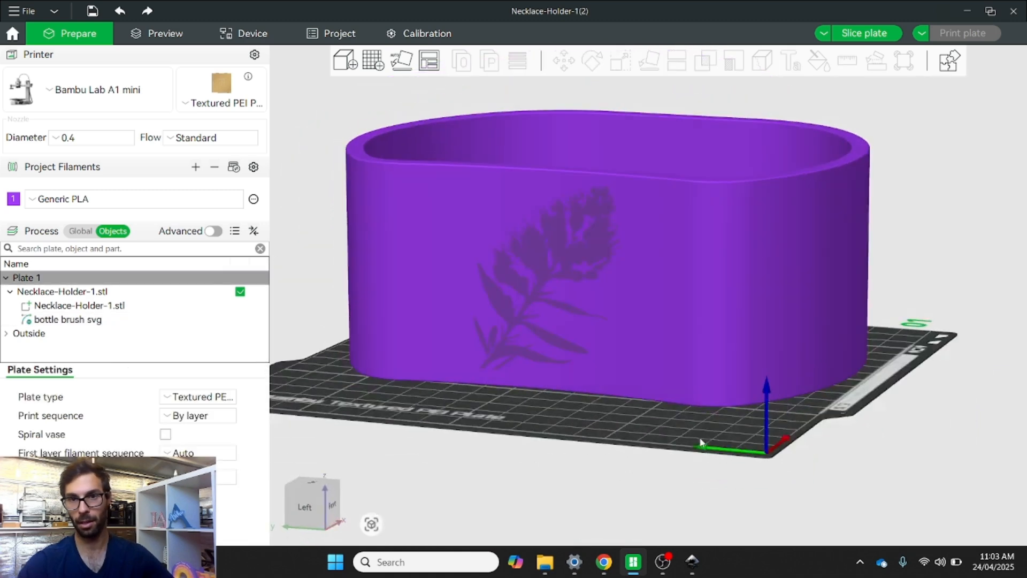
Slice the plate and inspect the engraved bottlebrush on the sliced holder's front wall.
left_click_drag(717, 434, 711, 450)
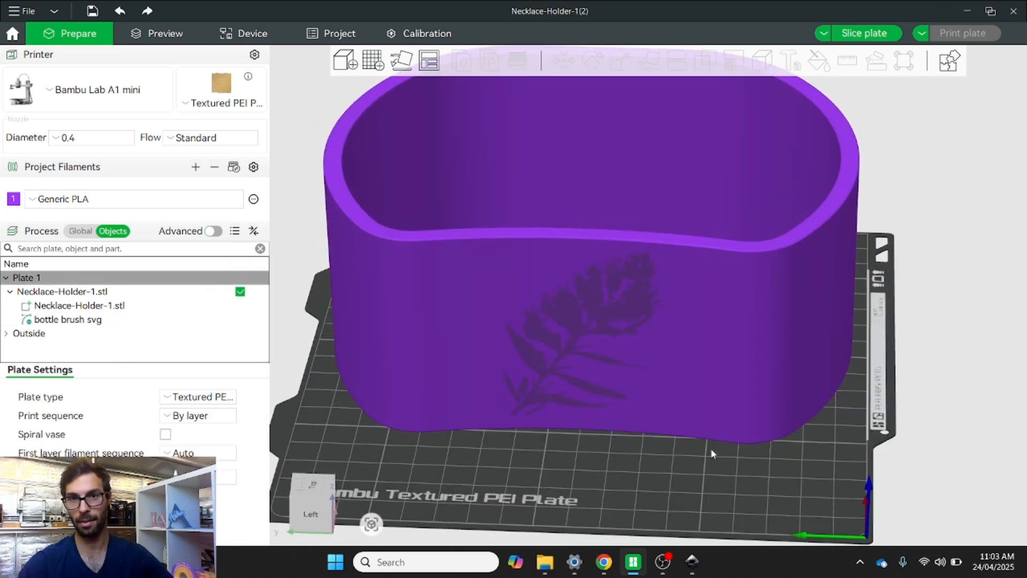
left_click(878, 35)
left_click(879, 35)
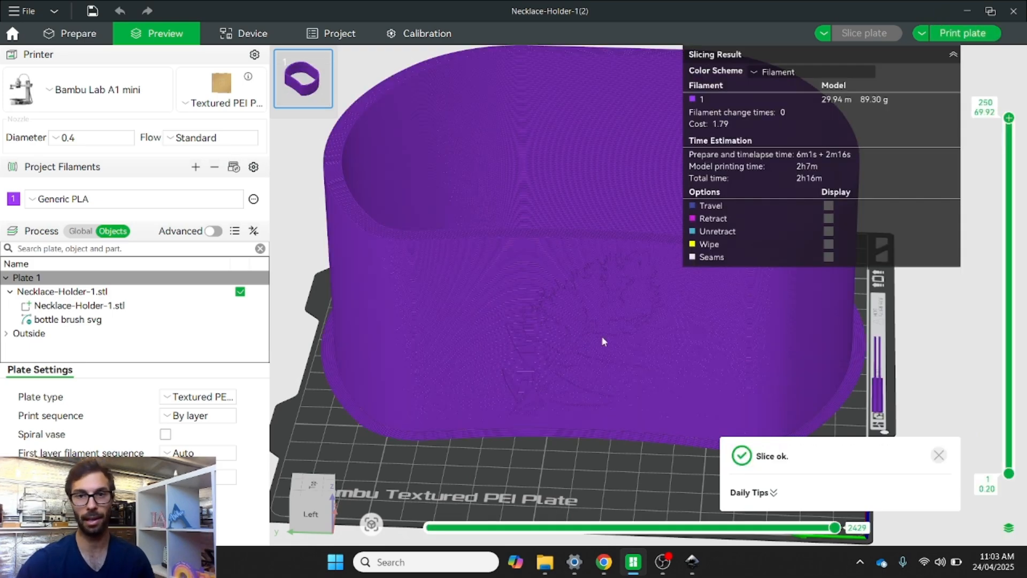
left_click_drag(614, 367, 581, 345)
scroll(556, 330, "up", 5)
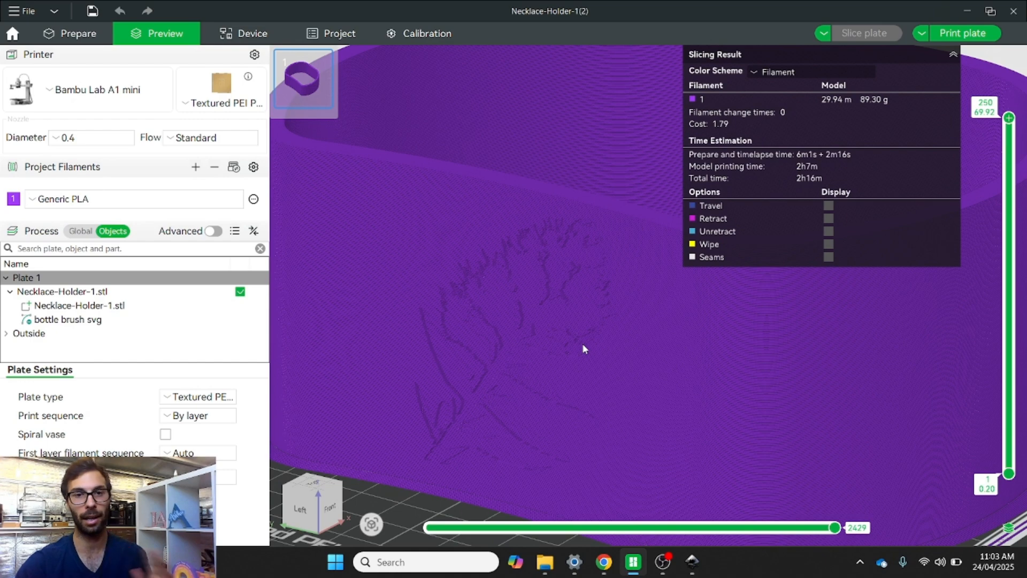
scroll(582, 348, "down", 5)
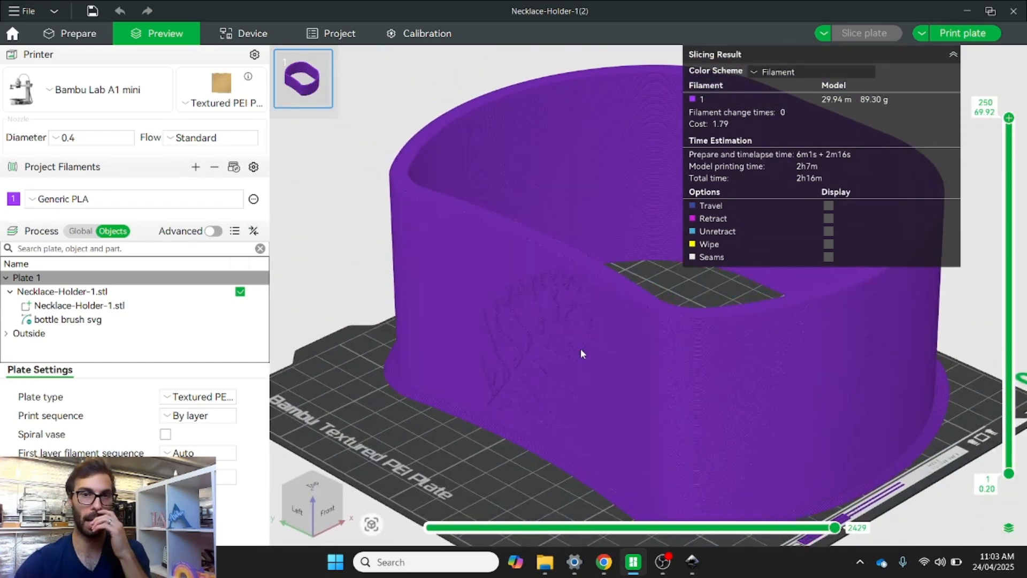
Change the Generic PLA filament colour to dark green and slice the plate again.
left_click(14, 199)
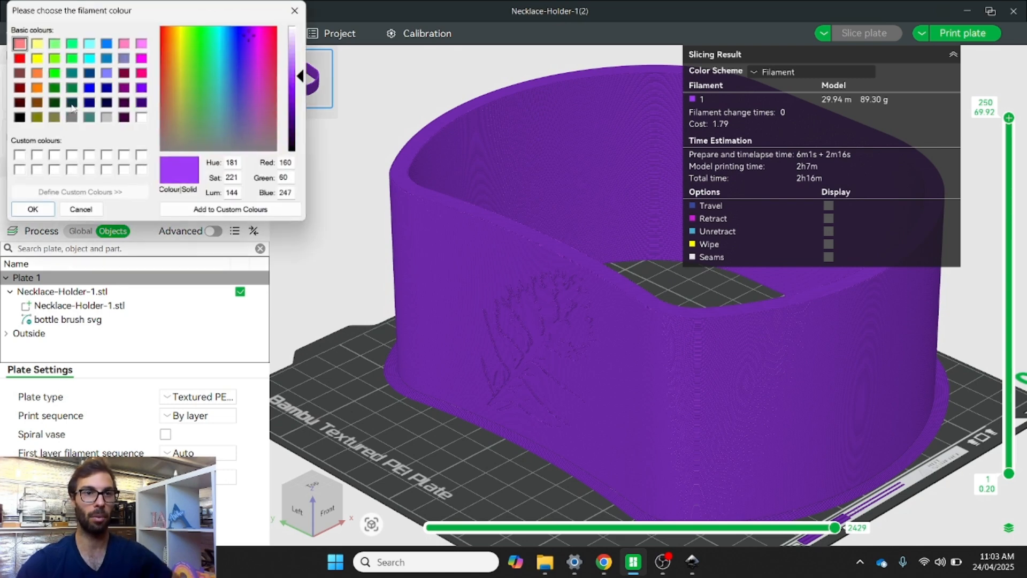
left_click(75, 74)
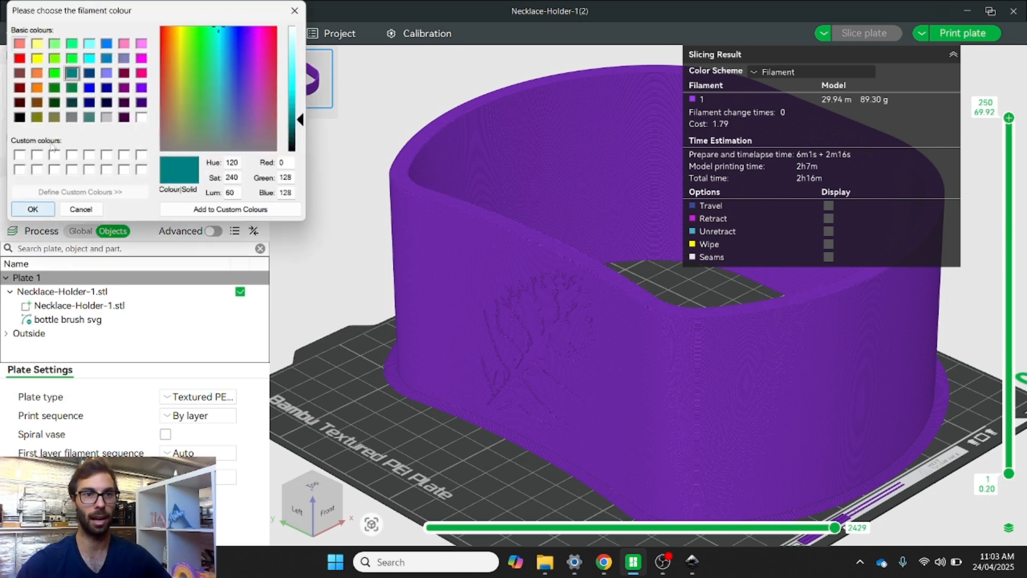
left_click(54, 87)
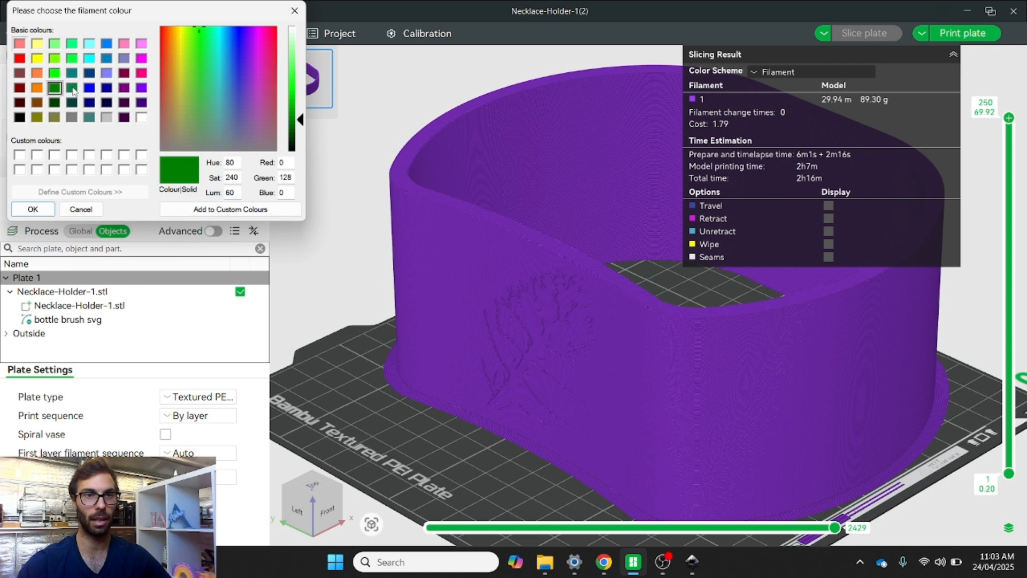
left_click(73, 90)
left_click(24, 207)
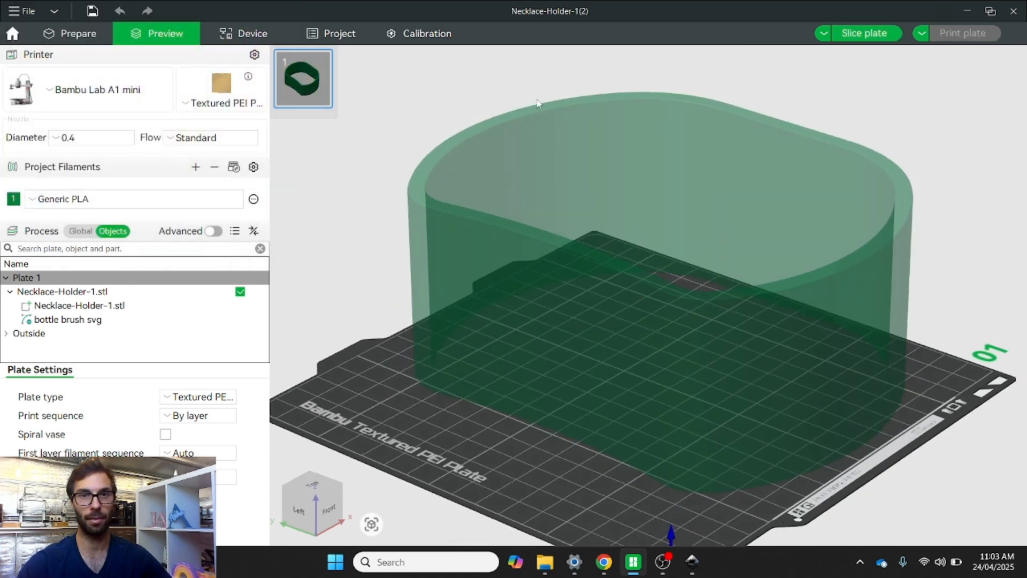
left_click(864, 34)
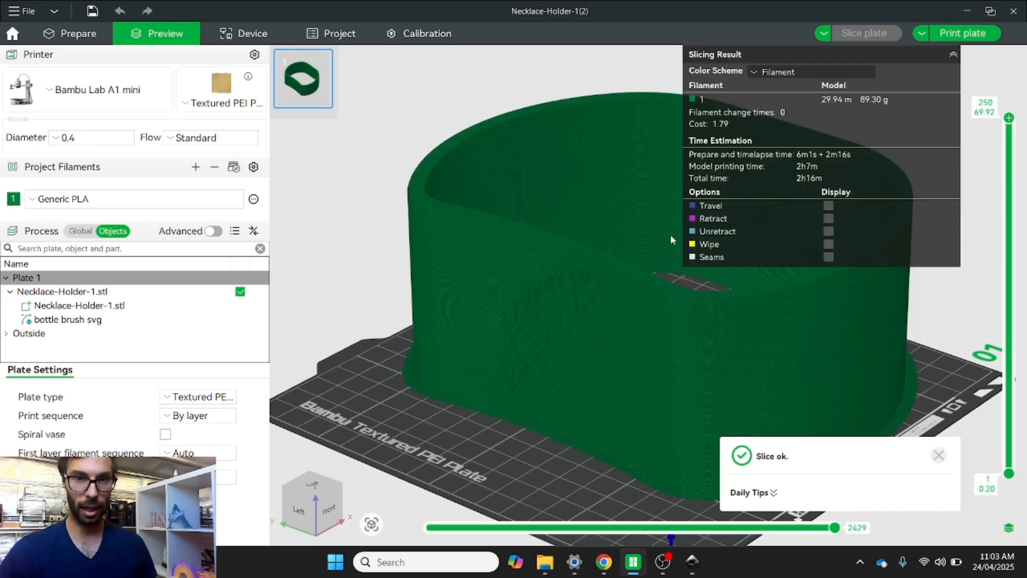
Examine the green sliced holder and its bottlebrush engraving from several angles and distances.
left_click_drag(670, 234, 551, 265)
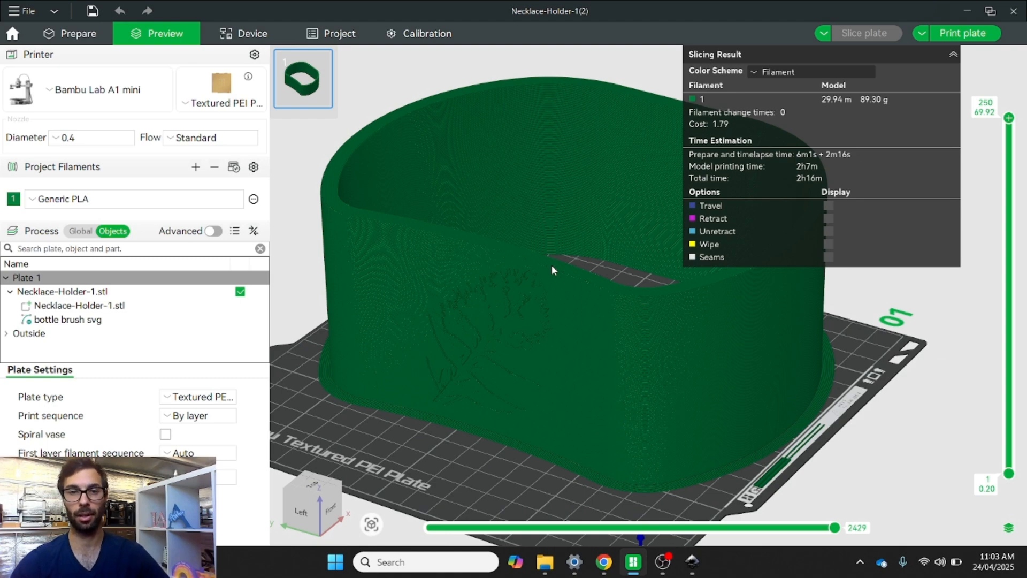
mouse_move(551, 265)
left_mouse_down()
mouse_move(573, 265)
mouse_move(590, 252)
mouse_move(588, 237)
mouse_move(554, 268)
left_mouse_up()
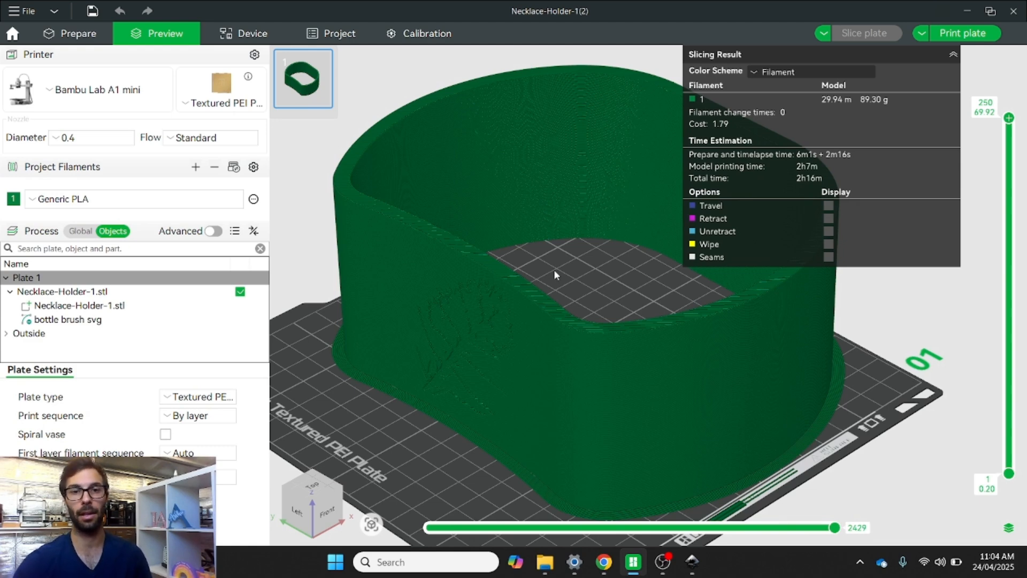
left_click_drag(553, 269, 567, 266)
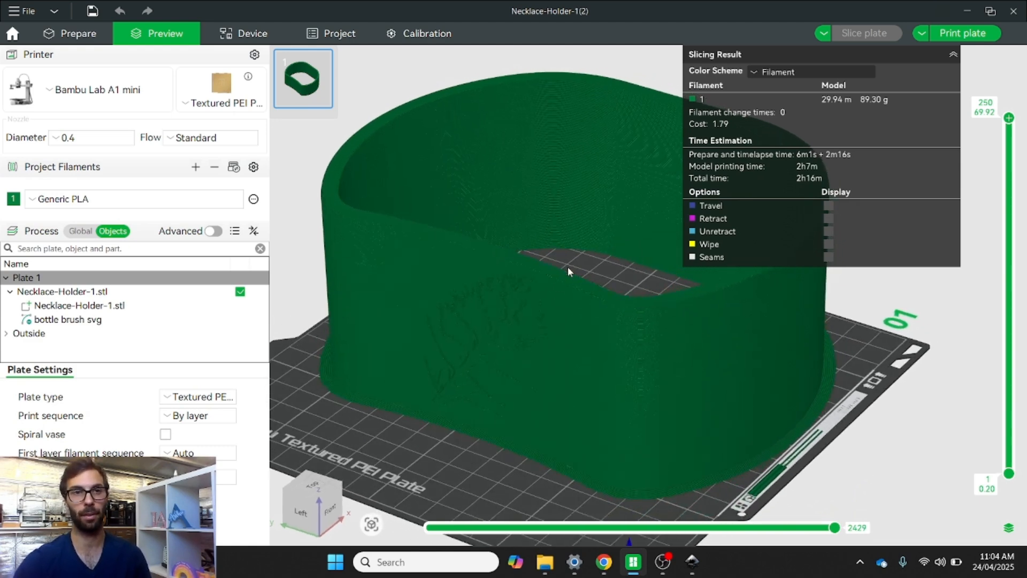
scroll(568, 262, "up", 5)
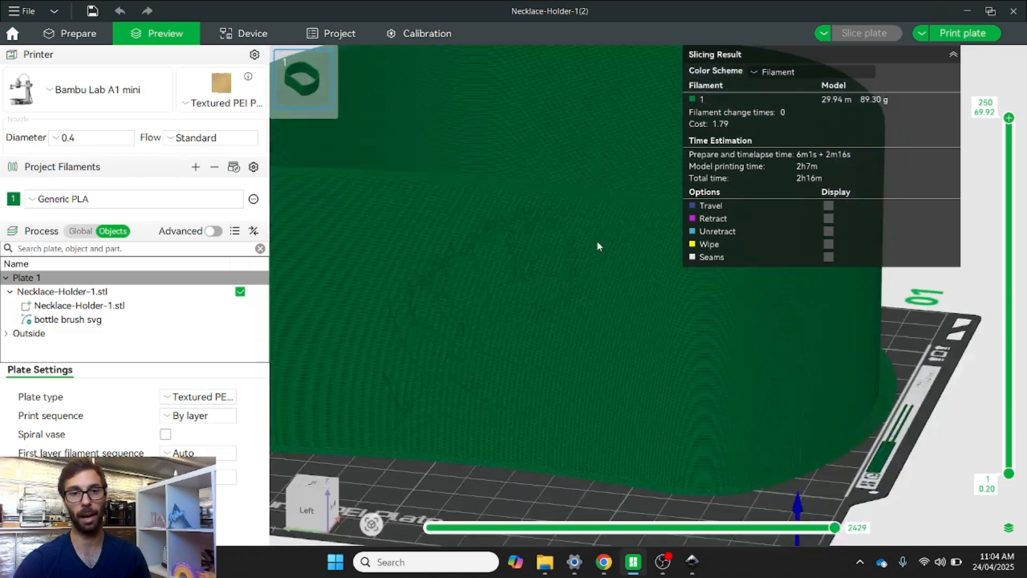
left_click_drag(597, 242, 587, 271)
scroll(592, 247, "down", 5)
scroll(588, 274, "up", 3)
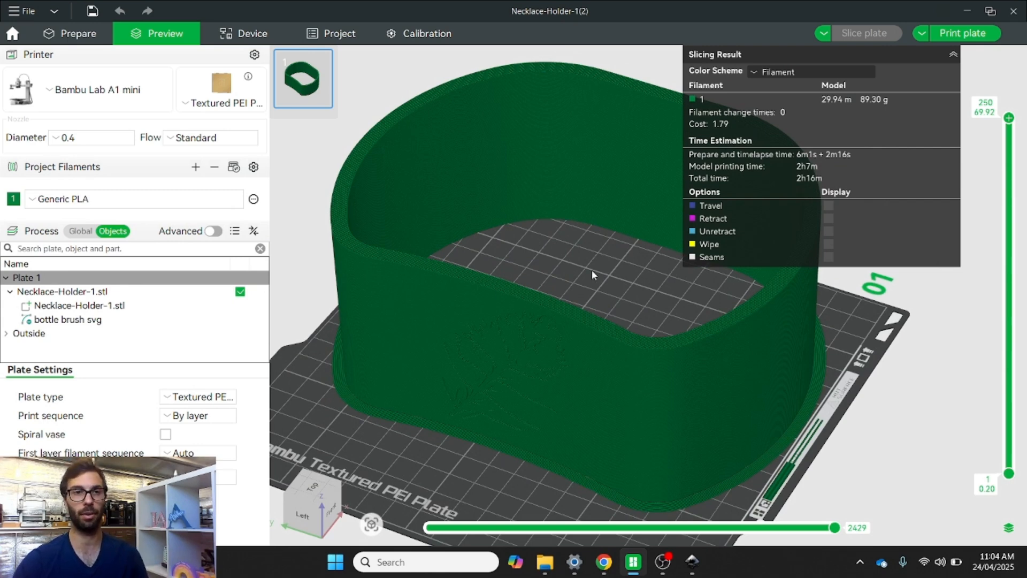
left_click_drag(592, 270, 595, 283)
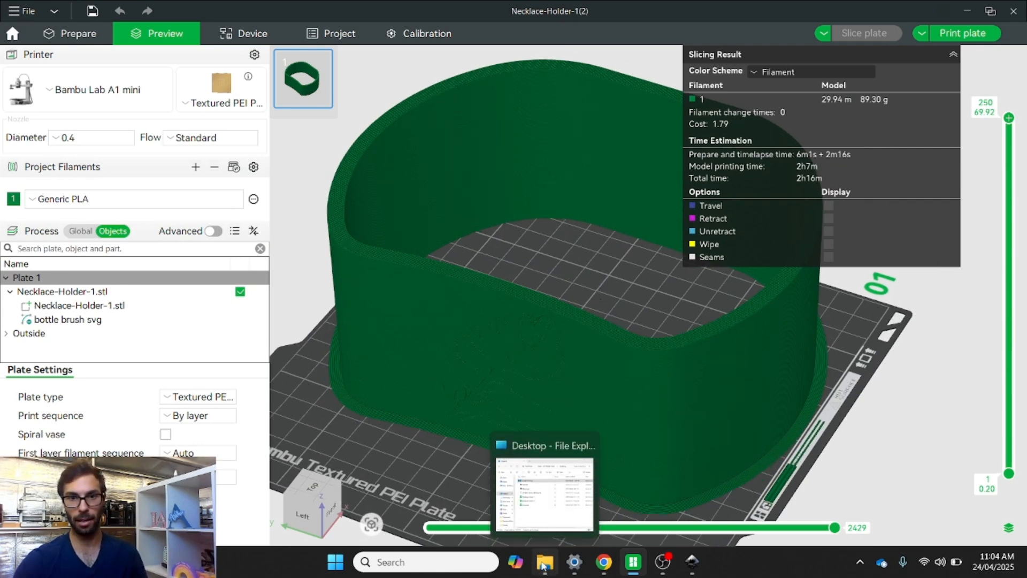
Search Windows for Meshmixer, launch it and maximise its window.
left_click(449, 562)
type("mcsh")
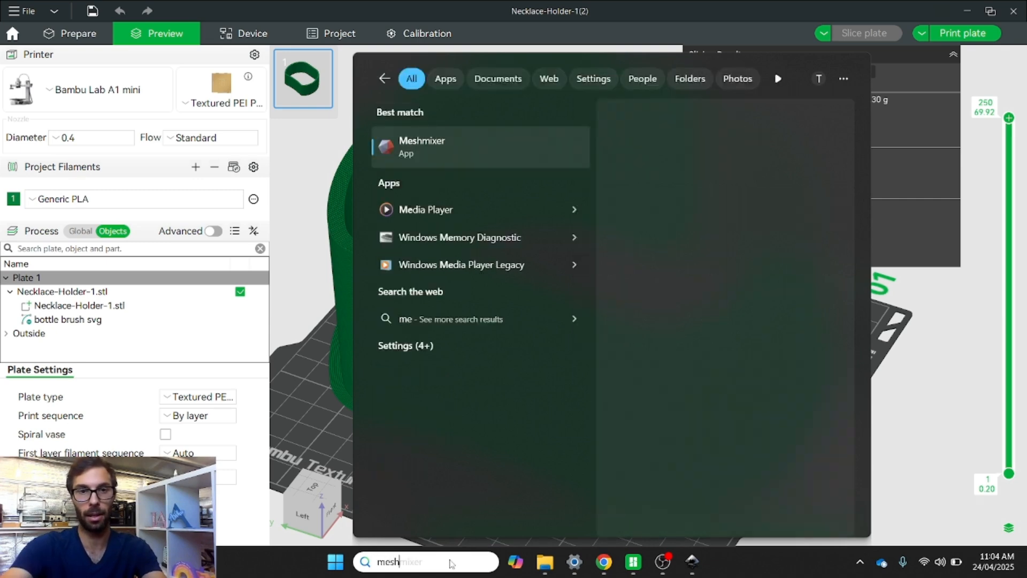
key("Return")
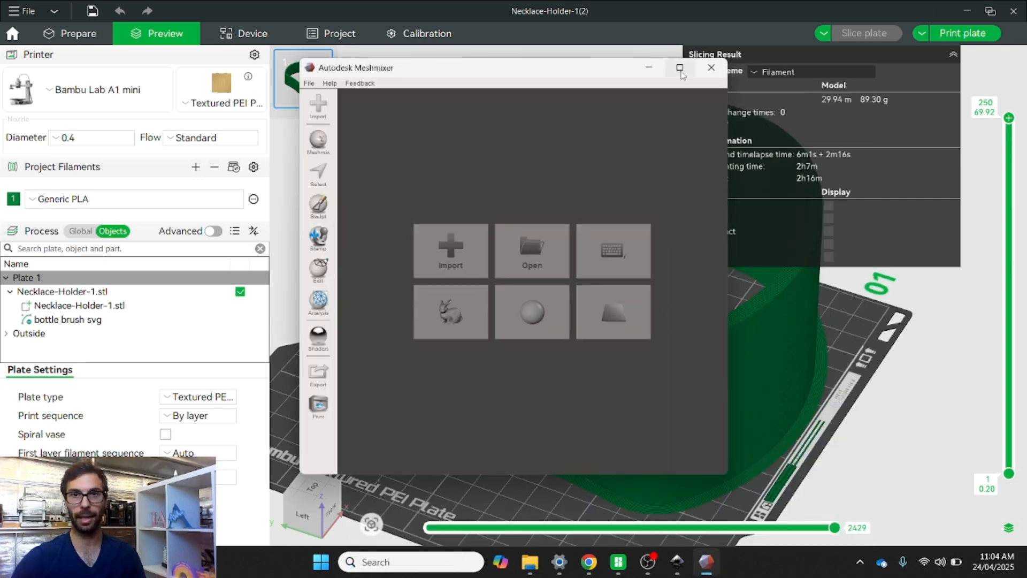
left_click(680, 68)
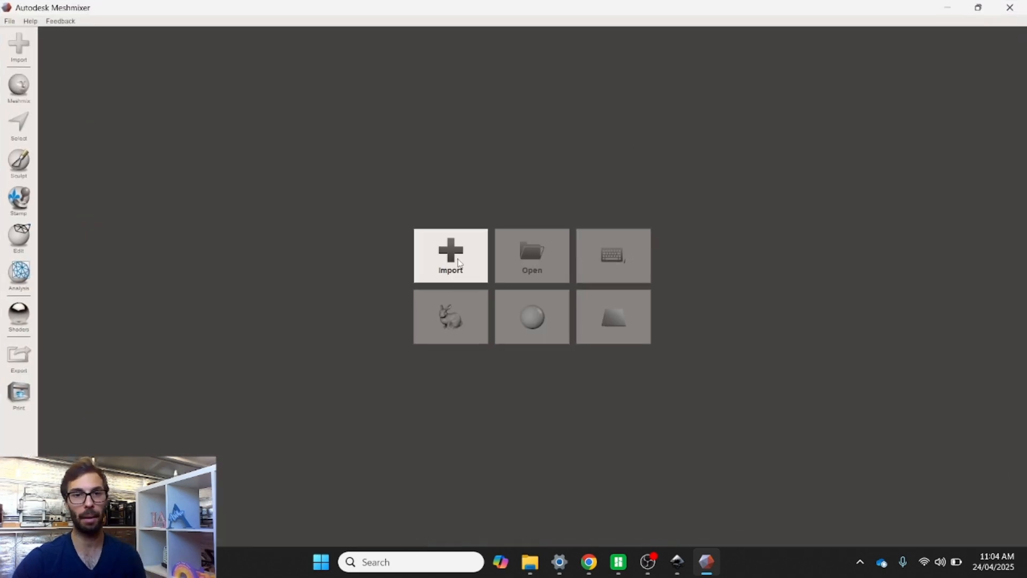
Import the Necklace-Holder-1 mesh from the Desktop and view it closely from above.
left_click(459, 263)
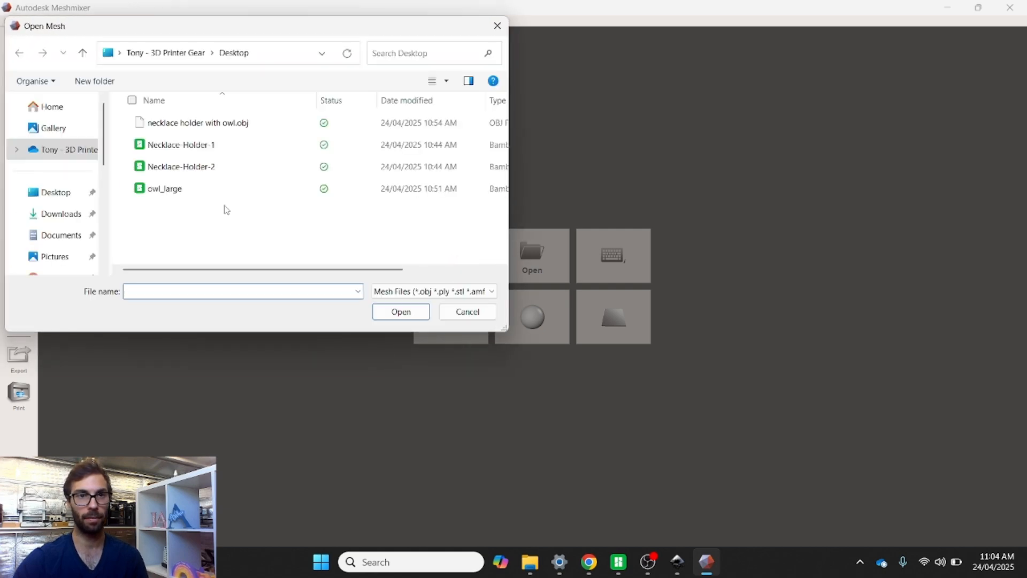
double_click(216, 145)
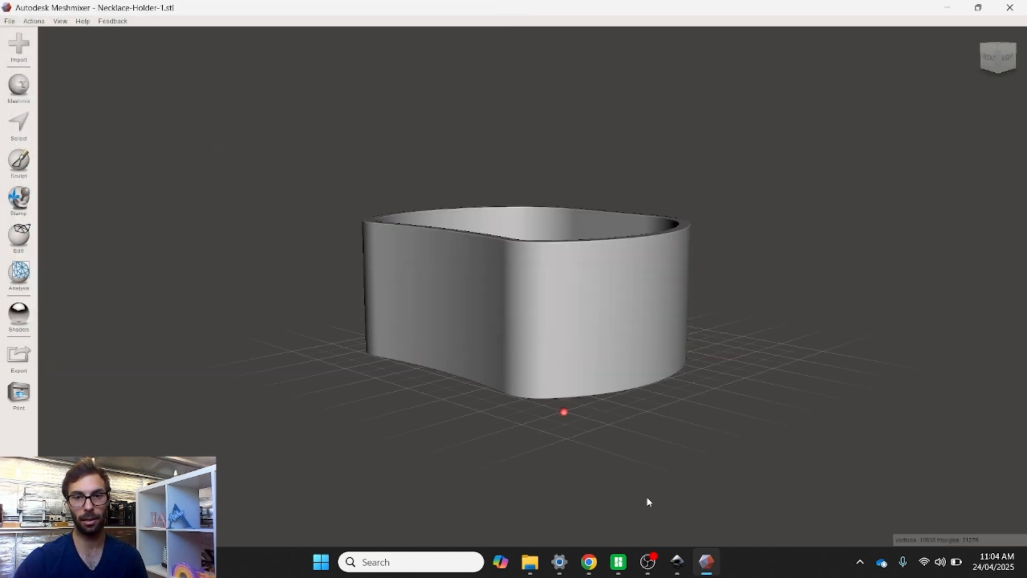
right_click_drag(738, 329, 599, 339)
scroll(599, 340, "up", 3)
scroll(617, 340, "up", 5)
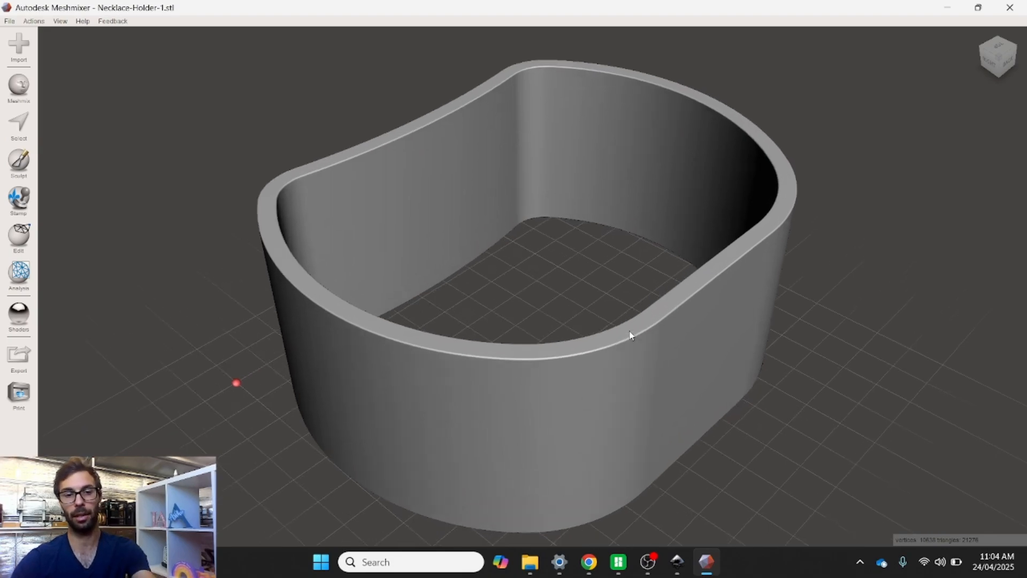
Show the holder's mesh wireframe and choose the BubbleSmooth brush for sculpting.
key("w")
right_click_drag(655, 300, 553, 279)
left_click(20, 160)
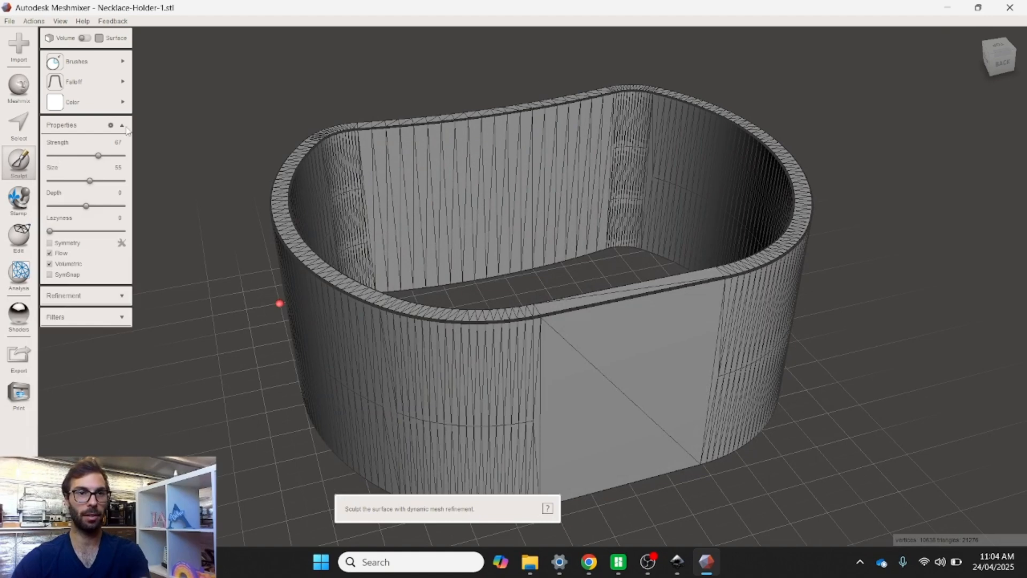
mouse_move(91, 62)
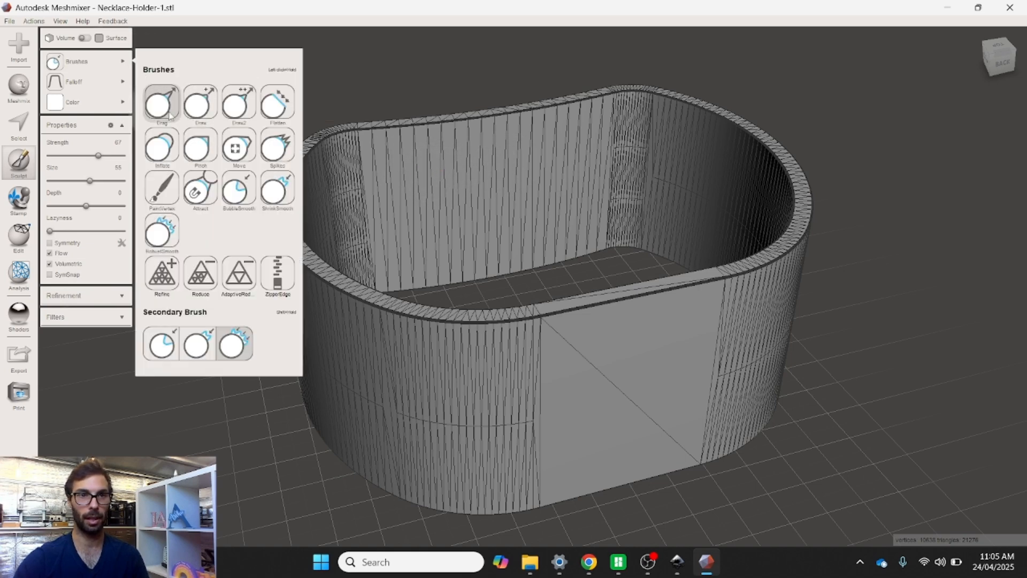
left_click(236, 191)
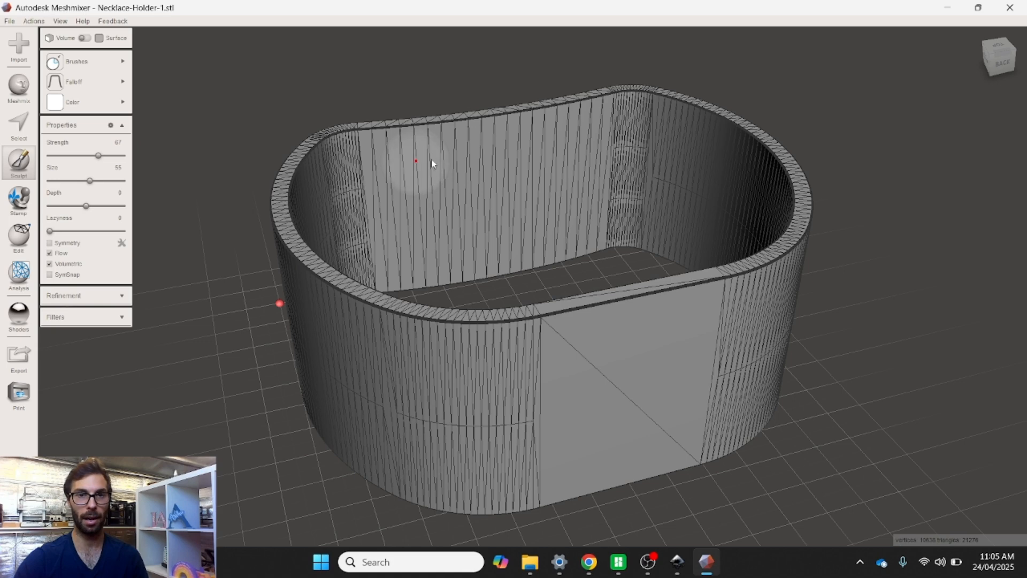
Try a smoothing stroke on the holder's curved inner wall and undo it.
mouse_move(440, 213)
left_mouse_down()
mouse_move(364, 161)
mouse_move(335, 168)
mouse_move(361, 177)
mouse_move(371, 212)
mouse_move(359, 210)
mouse_move(378, 225)
left_mouse_up()
key("ctrl+z")
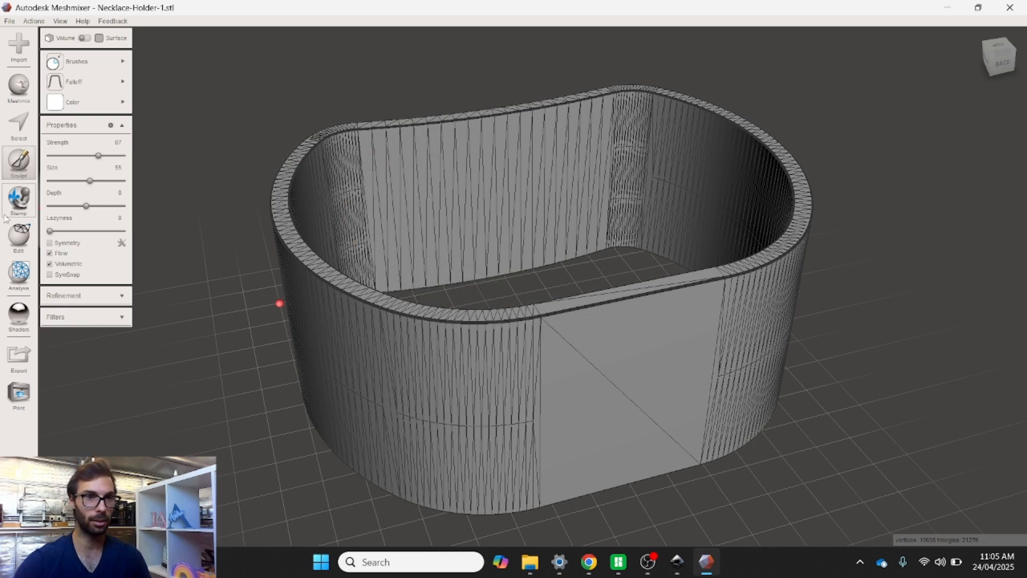
Remesh the holder with Make Solid, using solid accuracy 245 and mesh density 201, and accept the result.
left_click(18, 235)
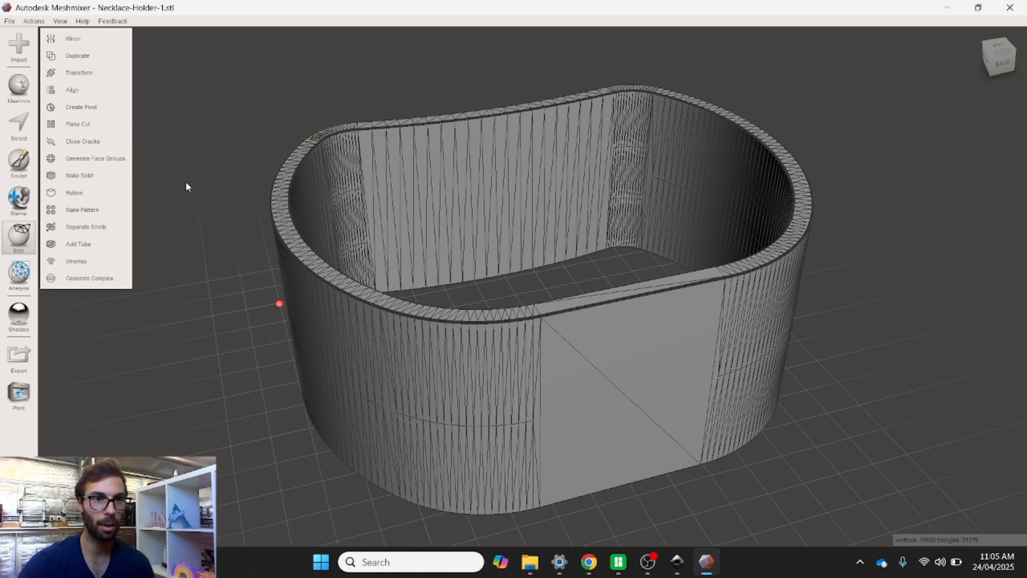
left_click(110, 177)
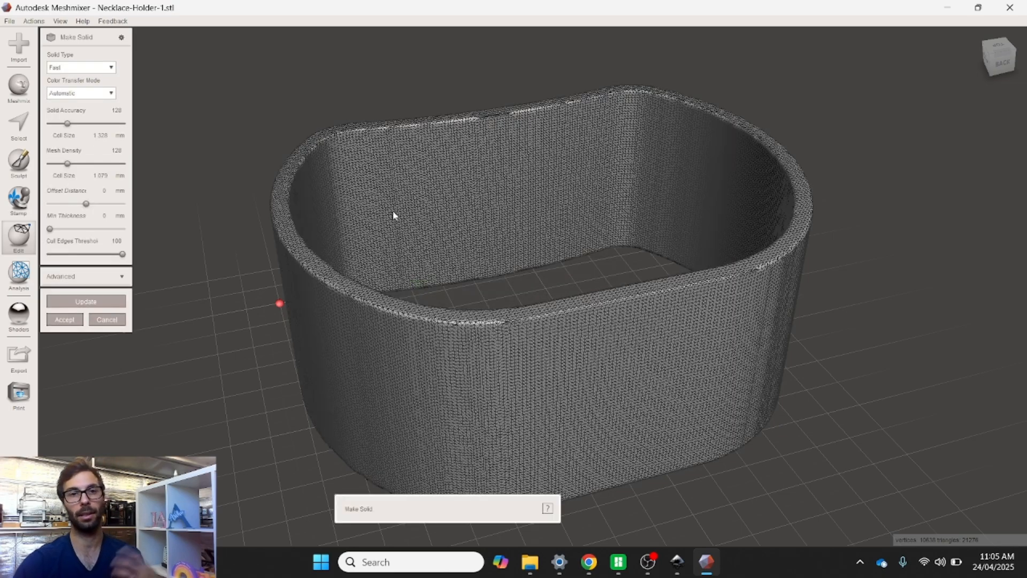
scroll(431, 161, "up", 10)
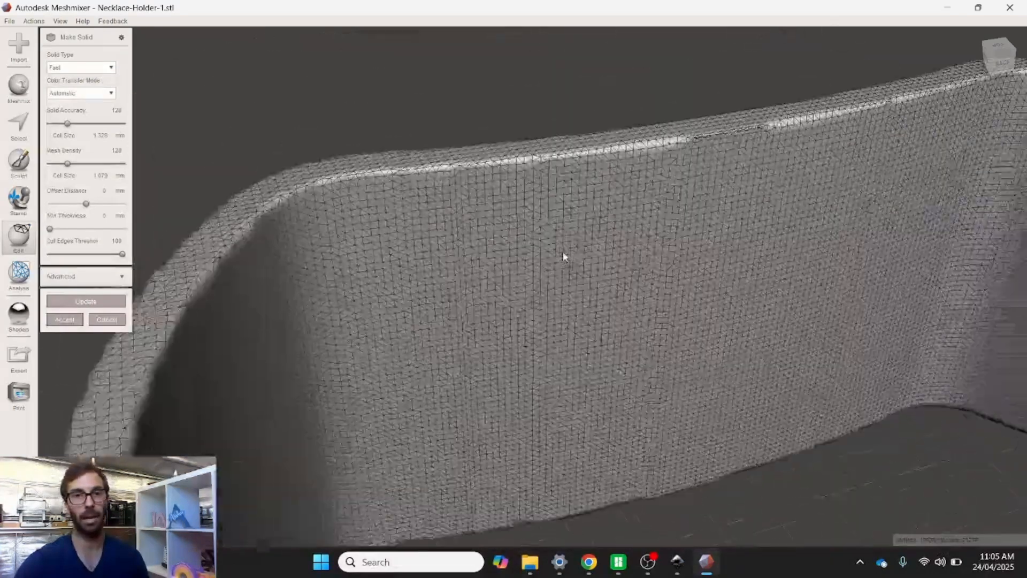
scroll(563, 251, "up", 2)
scroll(553, 217, "down", 5)
right_click_drag(582, 240, 639, 266)
scroll(638, 266, "down", 1)
middle_click_drag(639, 266, 528, 247)
right_click_drag(527, 248, 493, 255)
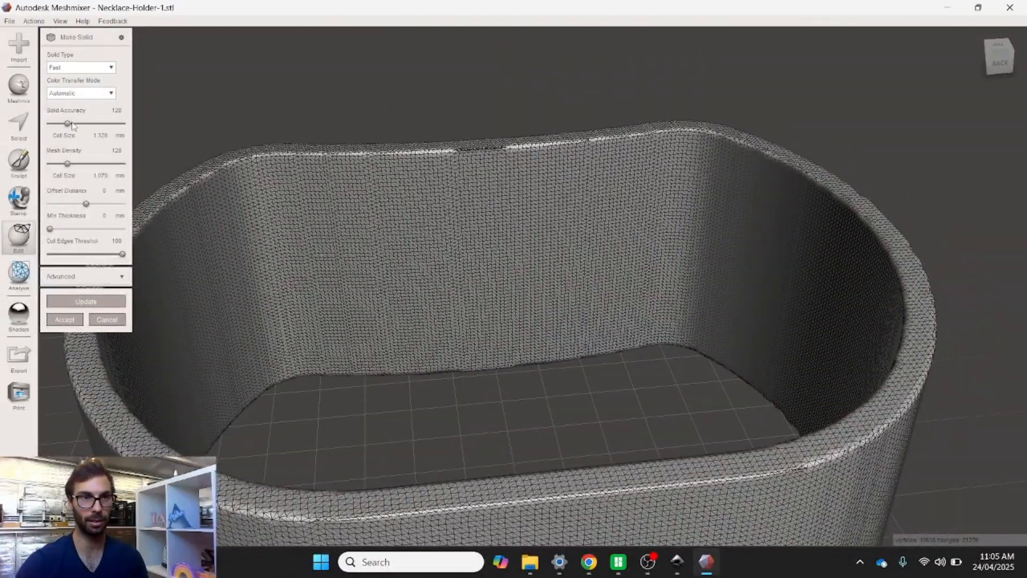
left_click_drag(67, 123, 83, 123)
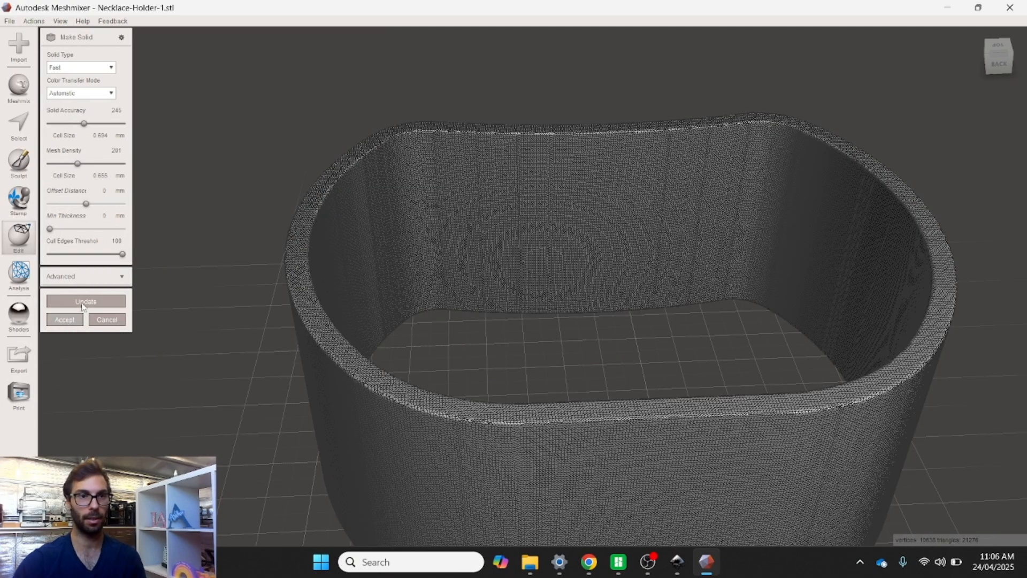
left_click(382, 221)
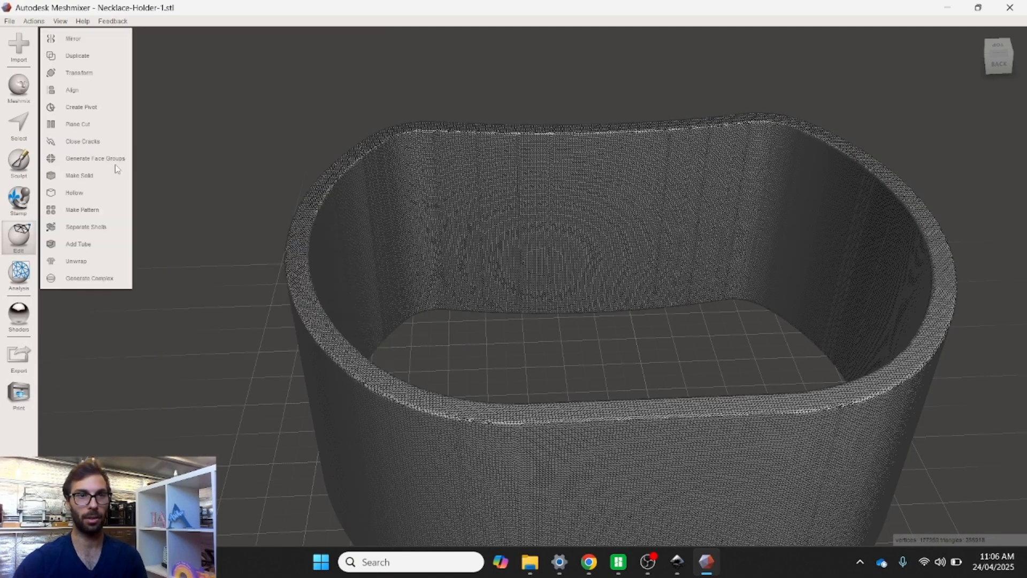
Smooth the top rim of the holder's inward-curving wall with the BubbleSmooth brush and check it from above.
left_click(19, 124)
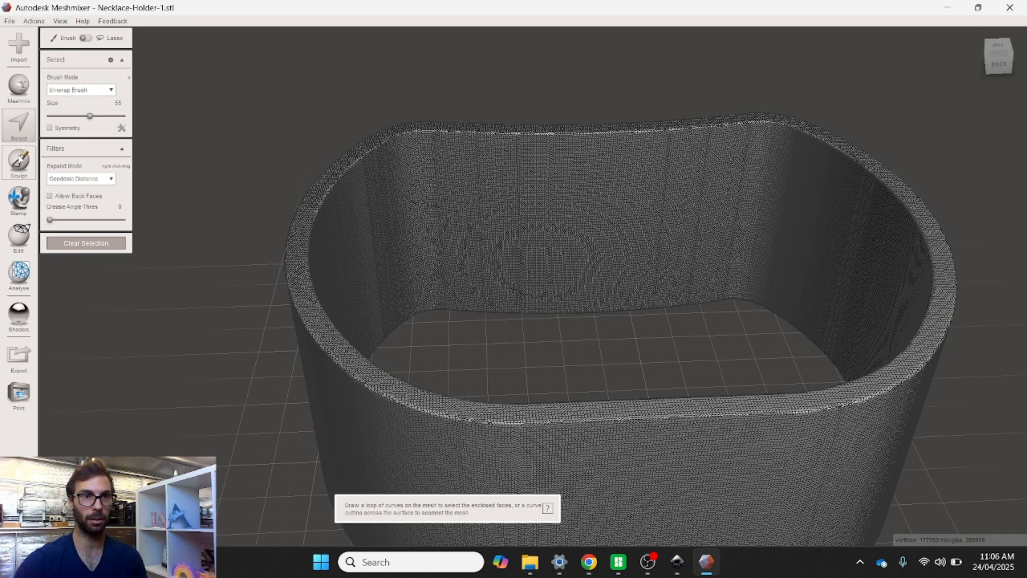
left_click(19, 161)
mouse_move(98, 71)
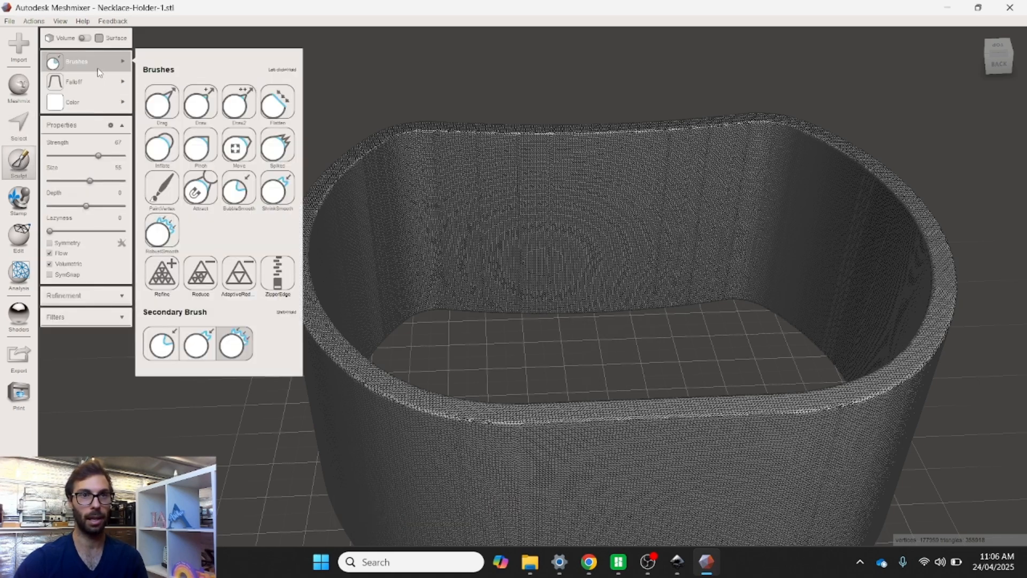
mouse_move(342, 190)
right_mouse_down()
mouse_move(418, 189)
mouse_move(432, 141)
mouse_move(424, 286)
mouse_move(559, 314)
mouse_move(633, 280)
mouse_move(636, 377)
right_mouse_up()
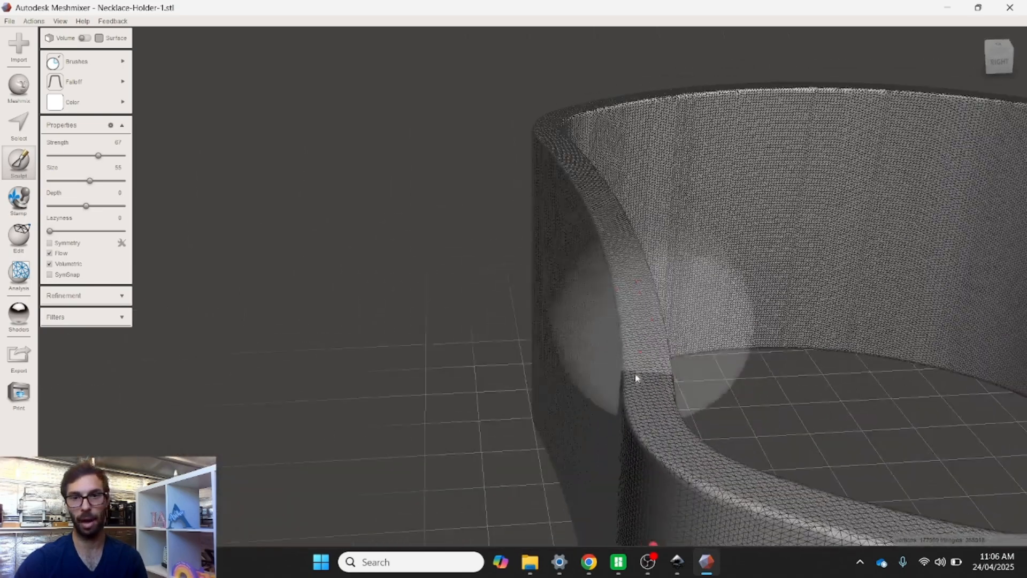
mouse_move(635, 378)
left_mouse_down()
mouse_move(633, 300)
mouse_move(610, 216)
mouse_move(553, 133)
left_mouse_up()
scroll(632, 340, "down", 2)
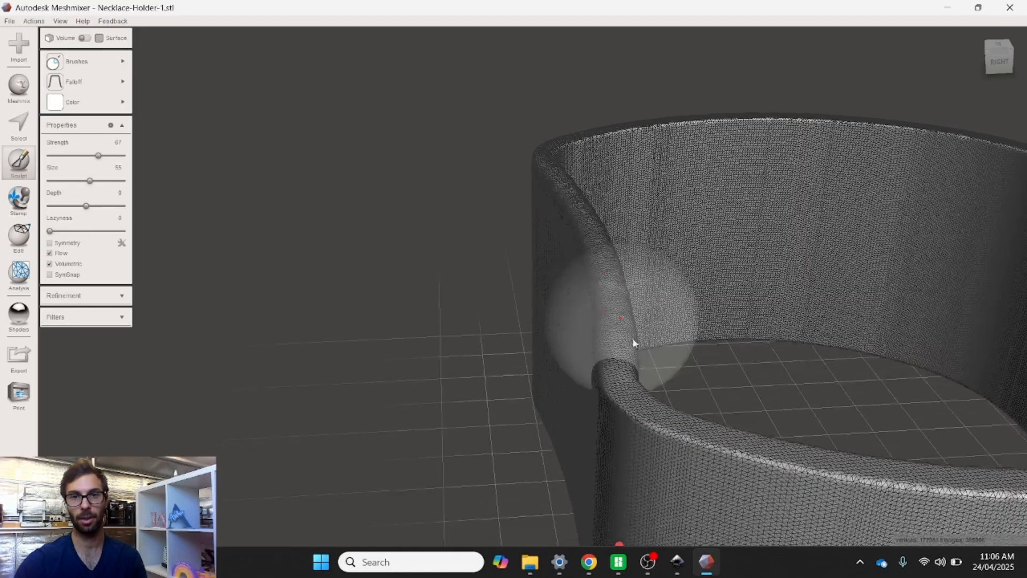
scroll(633, 341, "down", 4)
right_click_drag(595, 353, 731, 158)
scroll(685, 343, "up", 3)
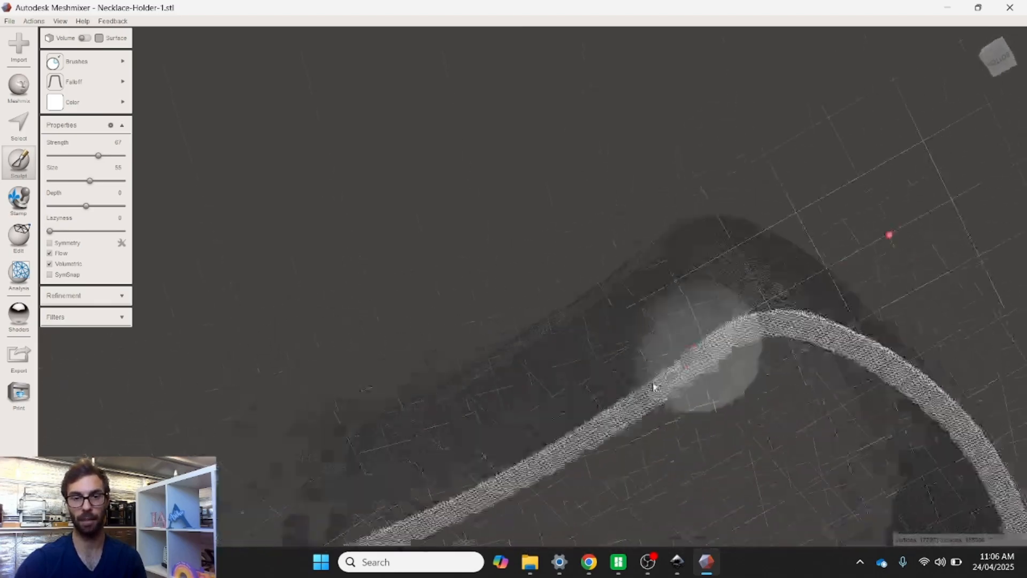
right_click_drag(653, 387, 556, 518)
right_click_drag(708, 314, 641, 395)
mouse_move(642, 393)
middle_mouse_down()
mouse_move(644, 307)
mouse_move(612, 229)
mouse_move(591, 274)
middle_mouse_up()
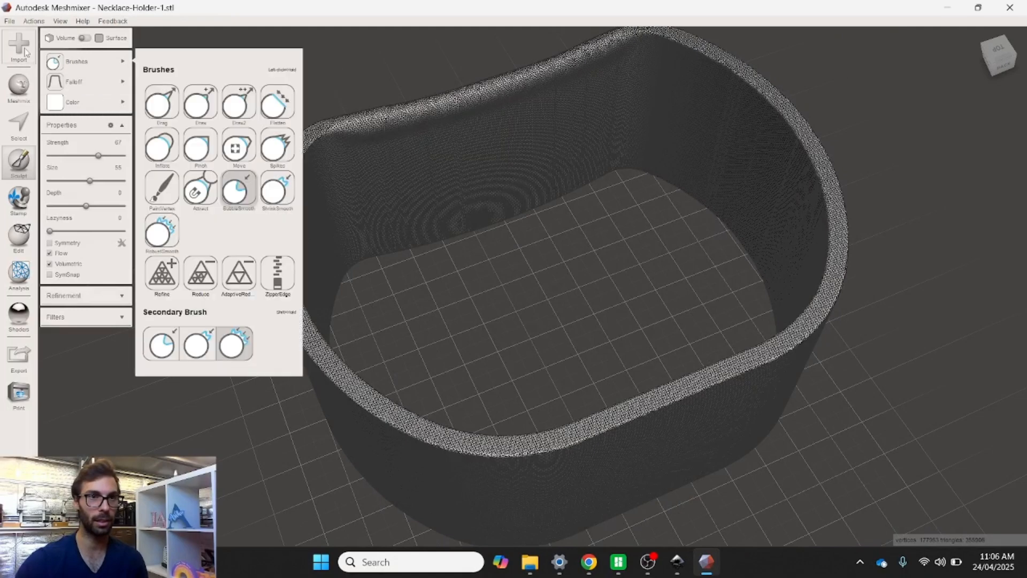
Append the owl_large.stl mesh to the scene, close the Object Browser and hide the wireframe.
left_click(21, 48)
left_click(516, 289)
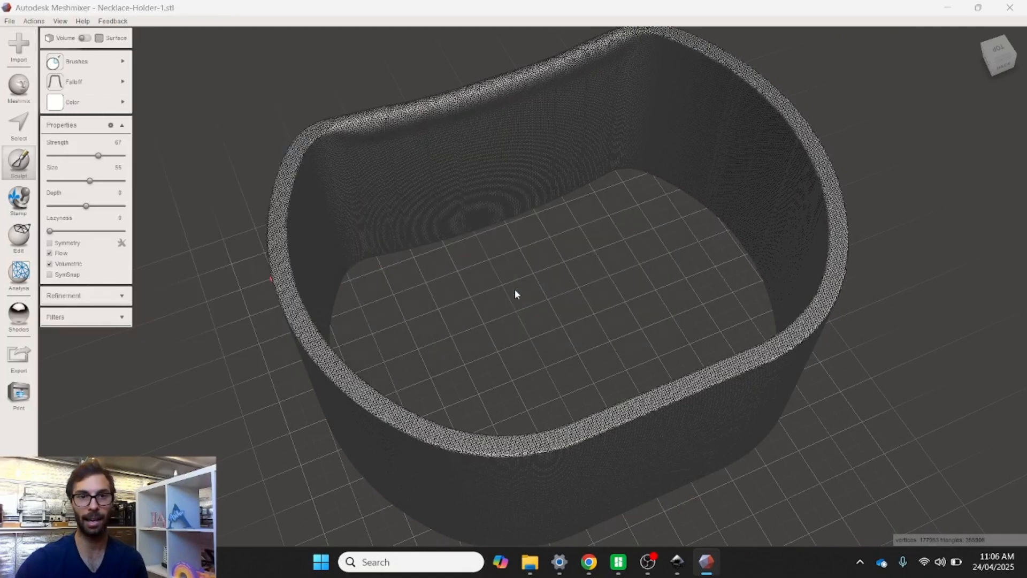
double_click(172, 191)
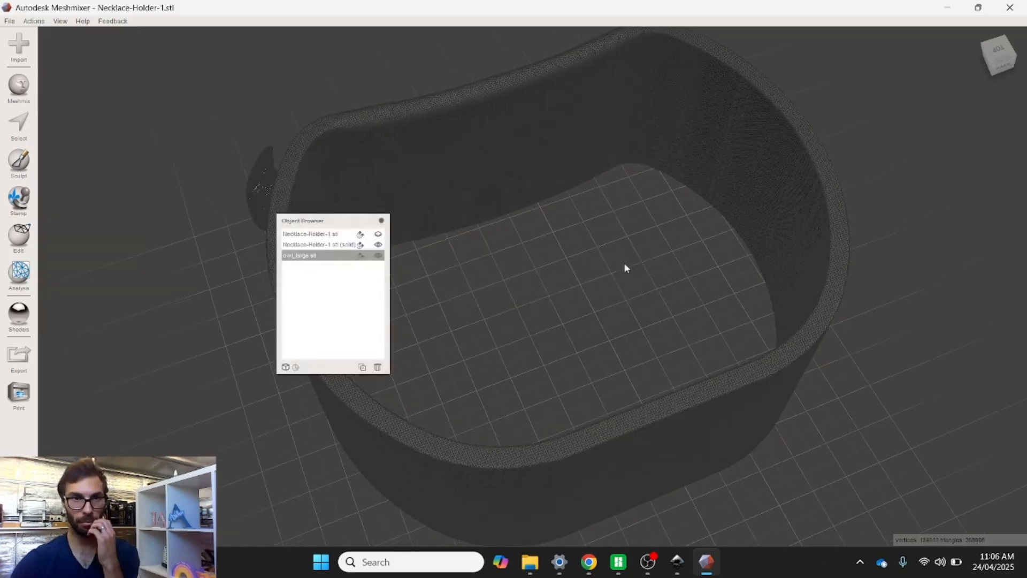
right_click_drag(625, 265, 663, 238)
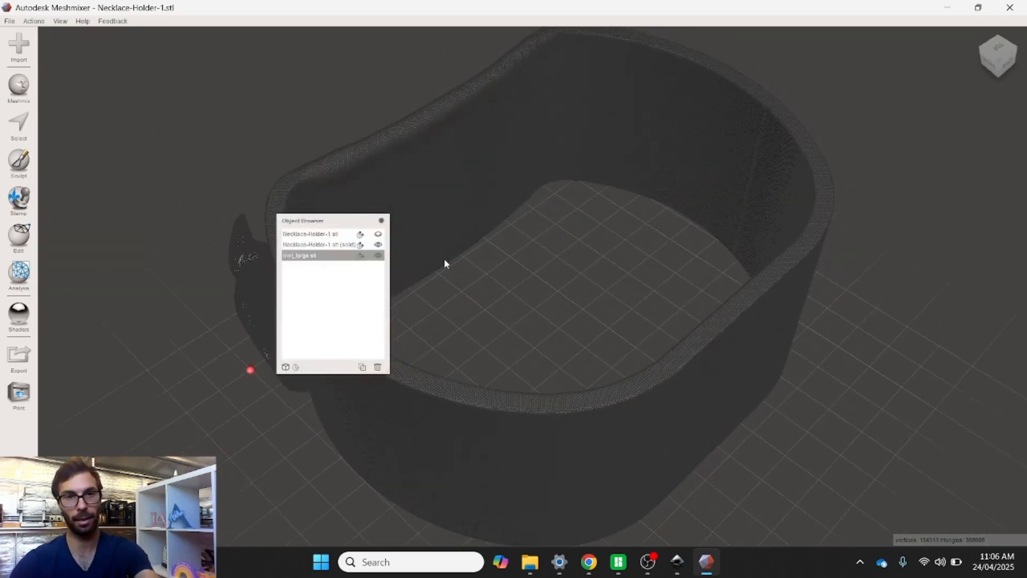
left_click(381, 220)
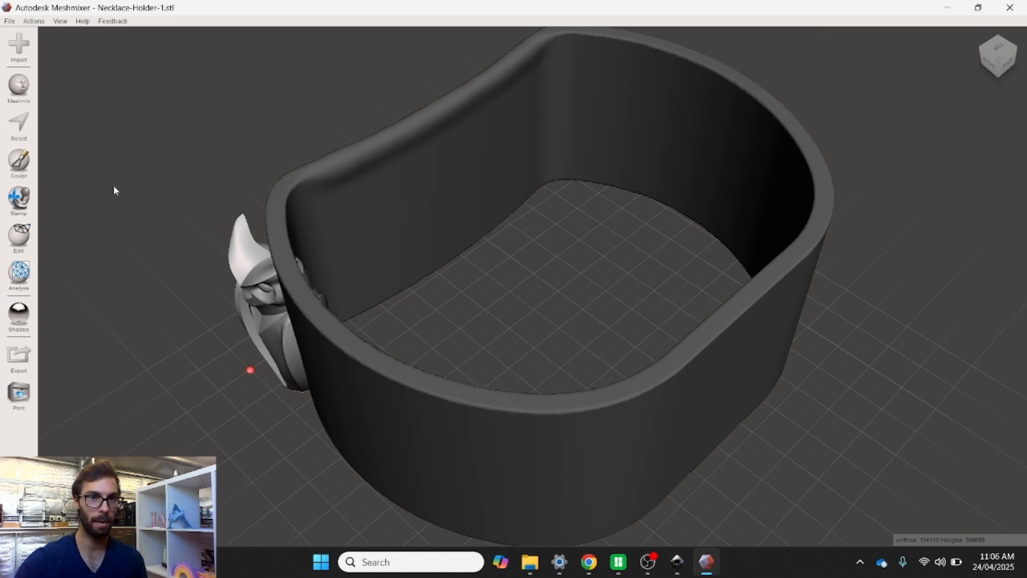
Transform the owl to rotation X -90, Z 90 and translation X about 83 mm, Z about -73 mm, placing it inside against the holder's flat wall.
left_click(21, 252)
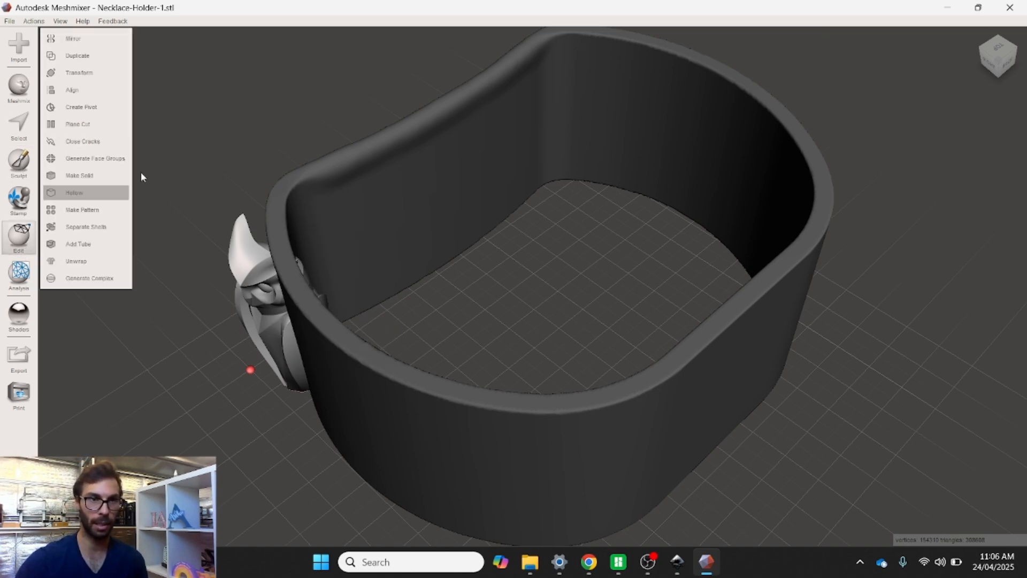
left_click(79, 73)
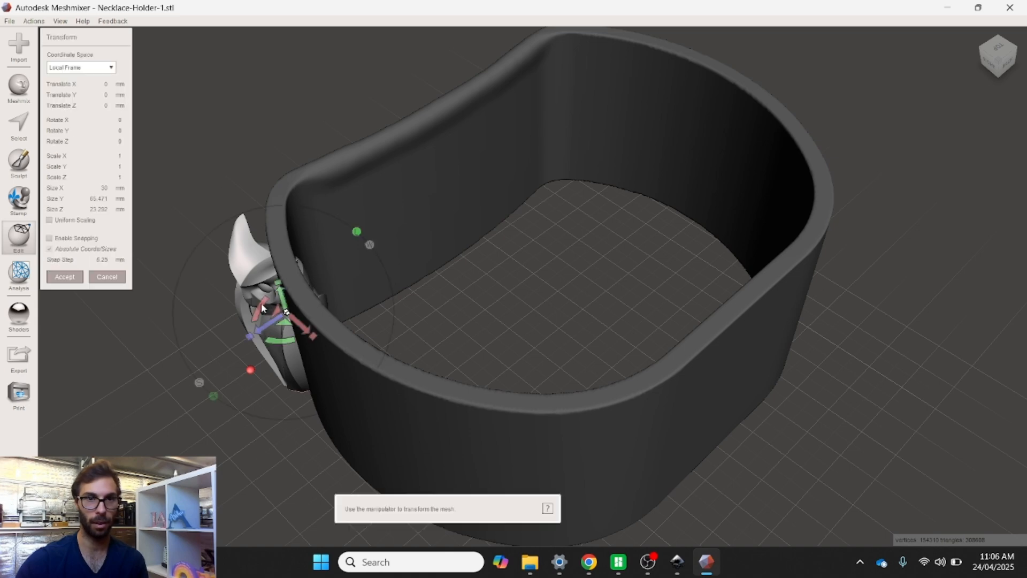
left_click_drag(262, 306, 369, 331)
key("ctrl+z")
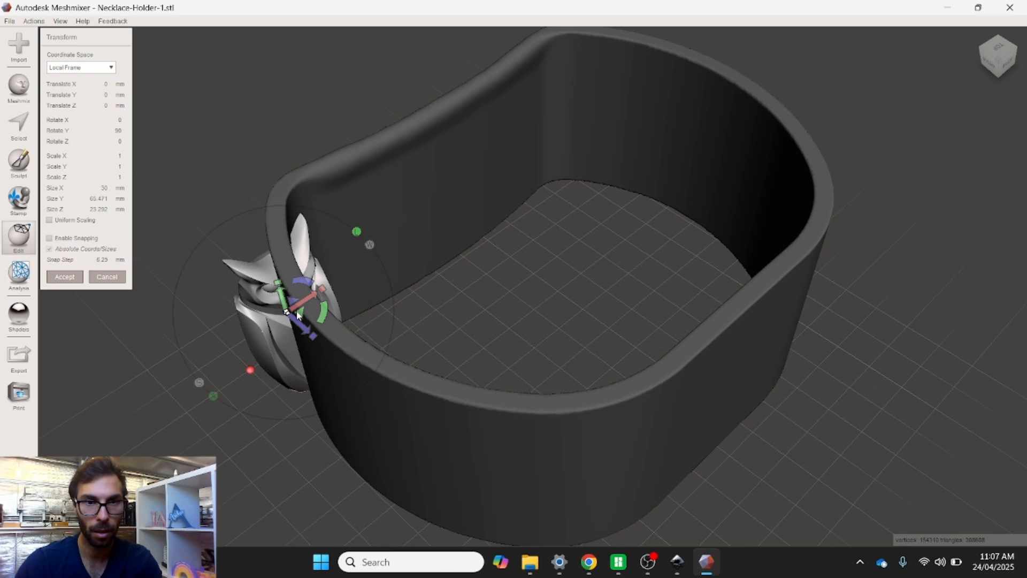
left_click_drag(303, 327, 585, 465)
left_click_drag(517, 489, 621, 299)
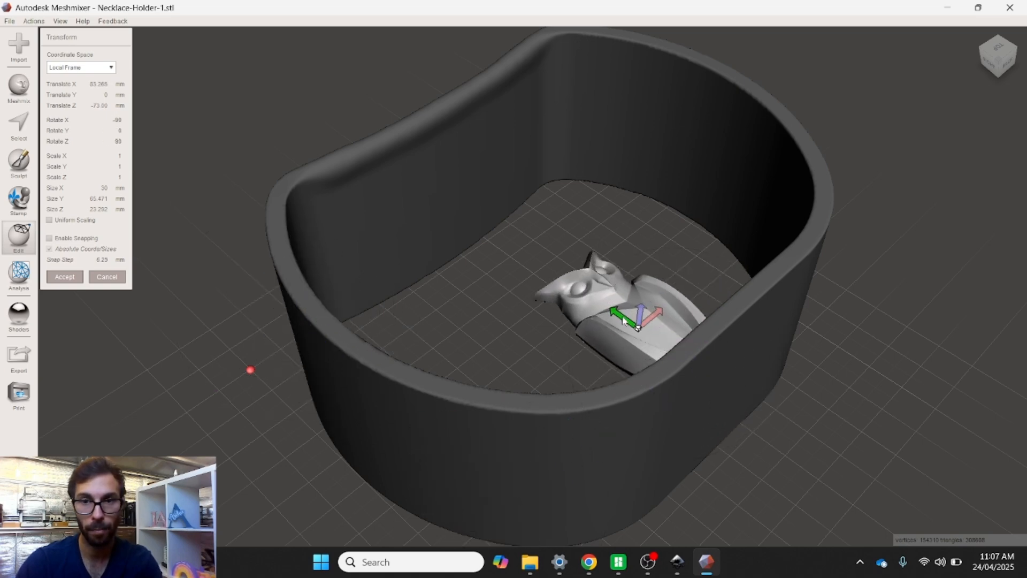
right_click_drag(702, 242, 629, 324)
scroll(676, 349, "down", 1)
middle_click_drag(677, 350, 686, 299)
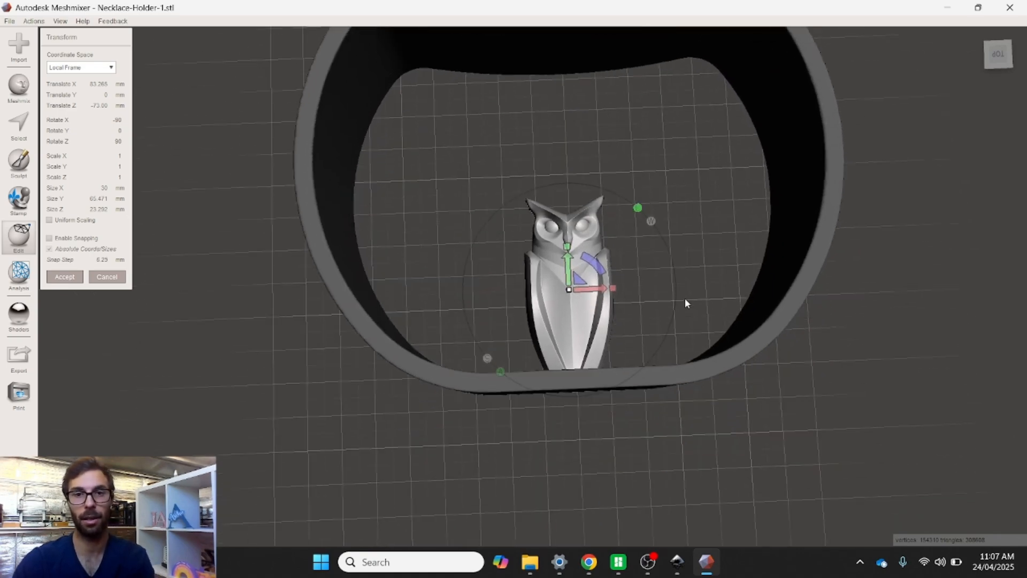
mouse_move(677, 303)
right_mouse_down()
mouse_move(688, 337)
mouse_move(856, 261)
mouse_move(903, 213)
mouse_move(750, 268)
mouse_move(711, 332)
mouse_move(668, 314)
right_mouse_up()
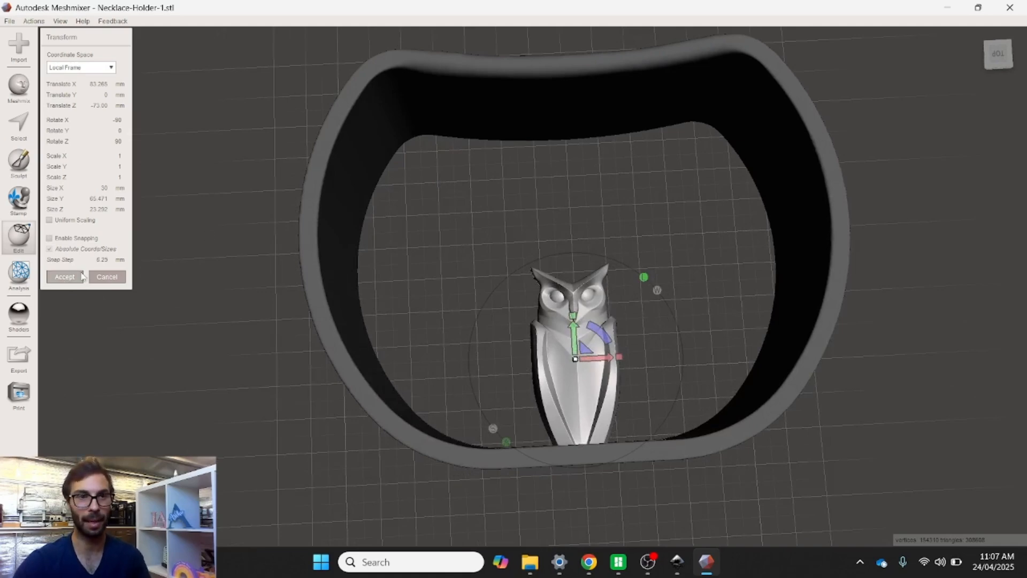
left_click(65, 275)
Select the solid holder together with the owl and combine them into one object.
left_click(329, 319)
left_click(590, 375, "shift")
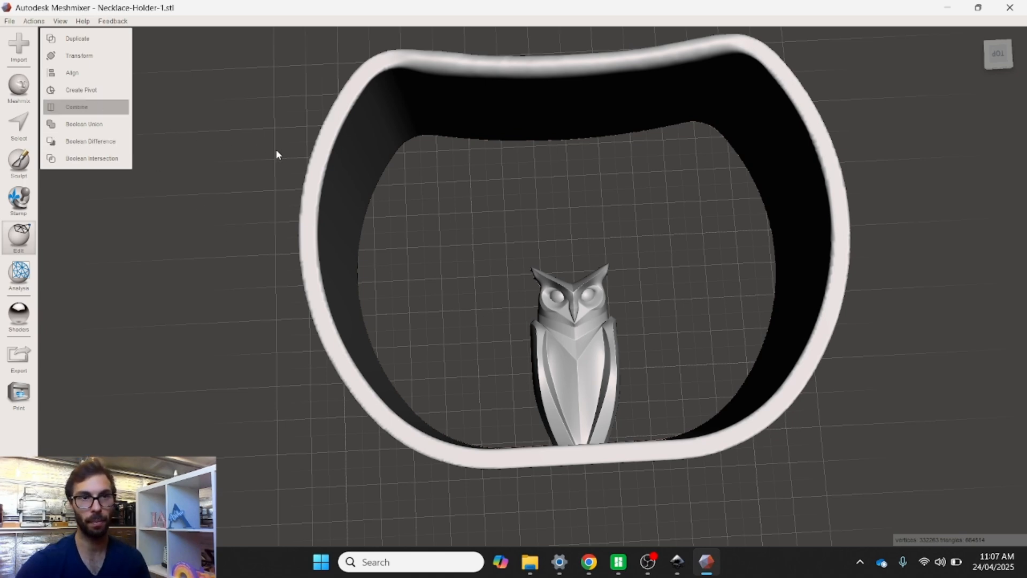
left_click(562, 328)
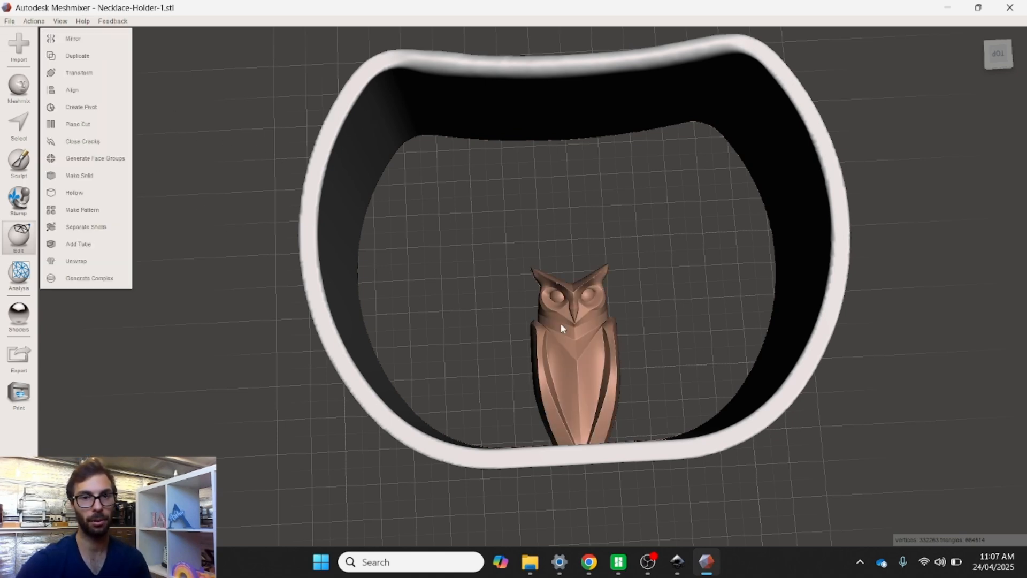
Export the combined mesh to the Desktop in OBJ format as necklace holder with owl.obj, replacing the existing file.
left_click(6, 23)
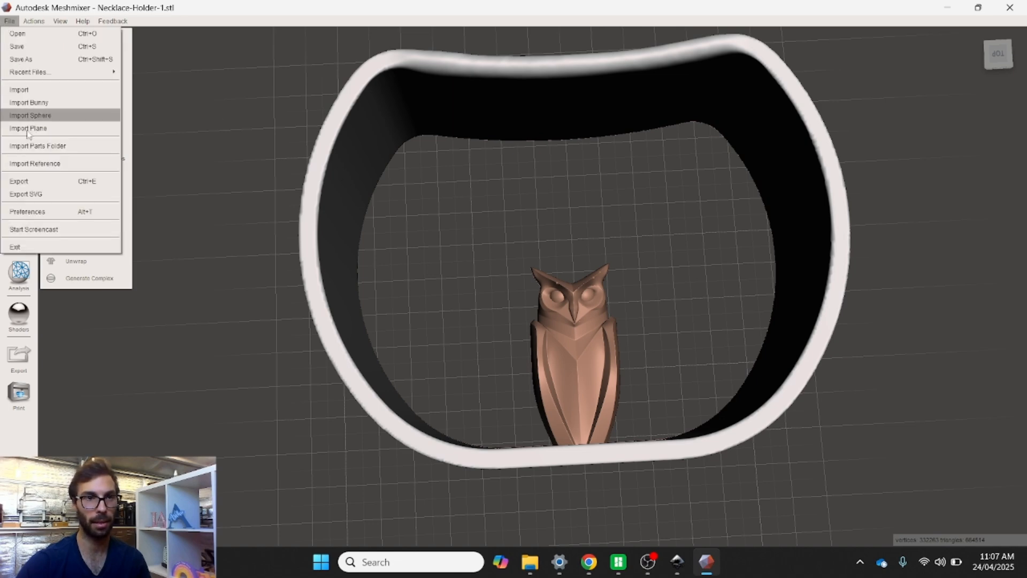
left_click(31, 182)
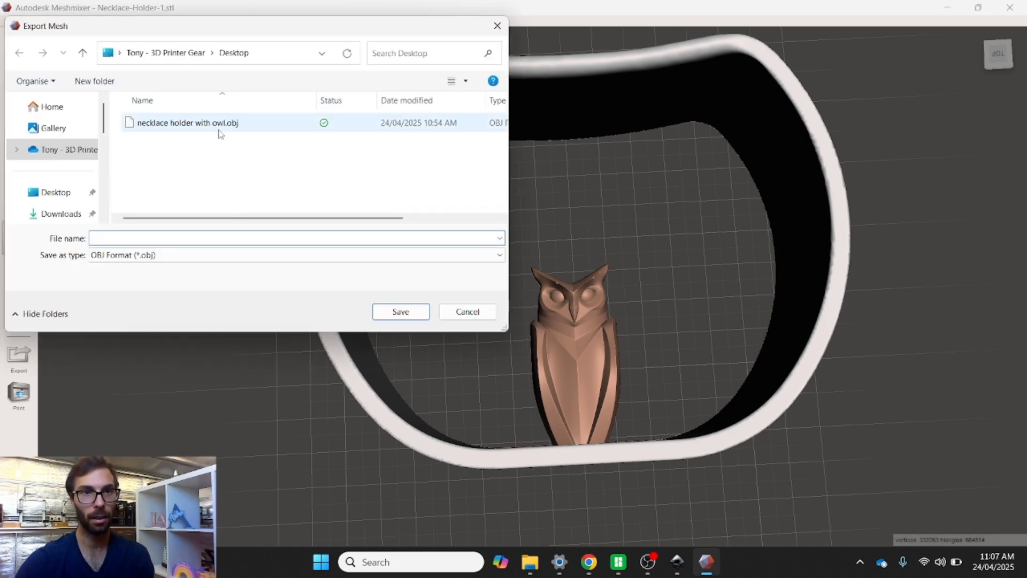
left_click(216, 124)
left_click(395, 311)
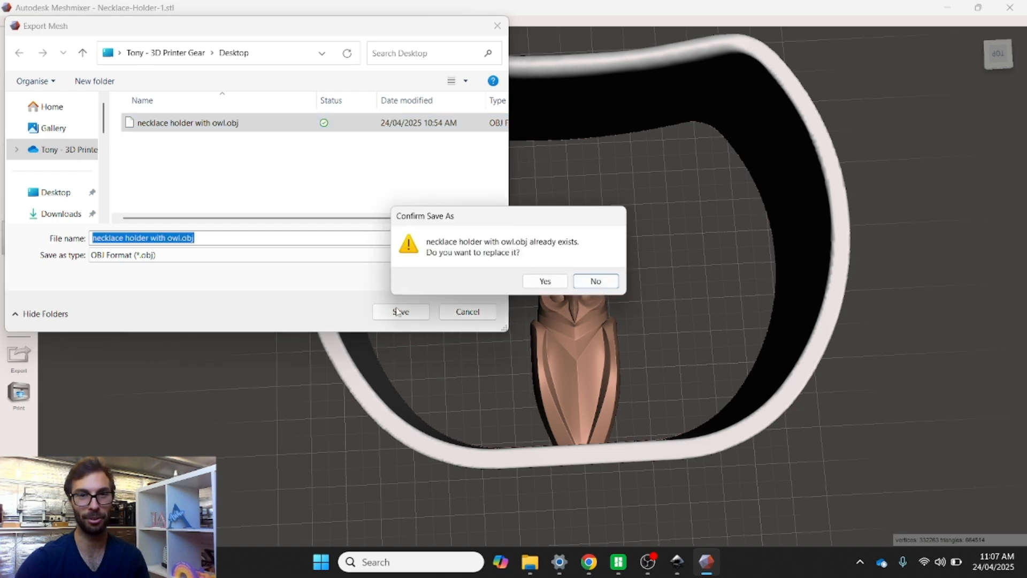
left_click(533, 282)
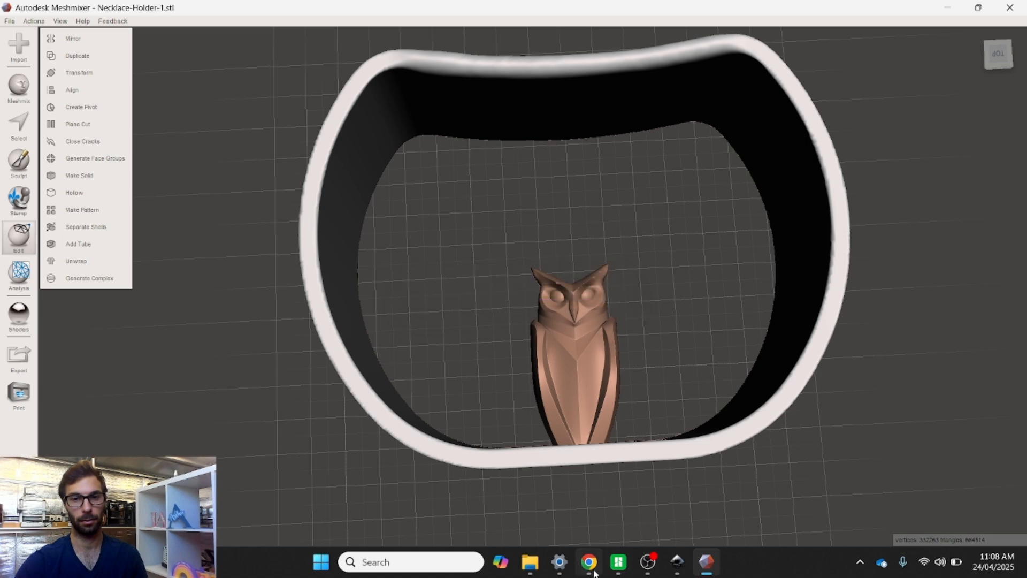
Switch to Bambu Studio, return to the model preparation view and add a second build plate.
left_click(622, 564)
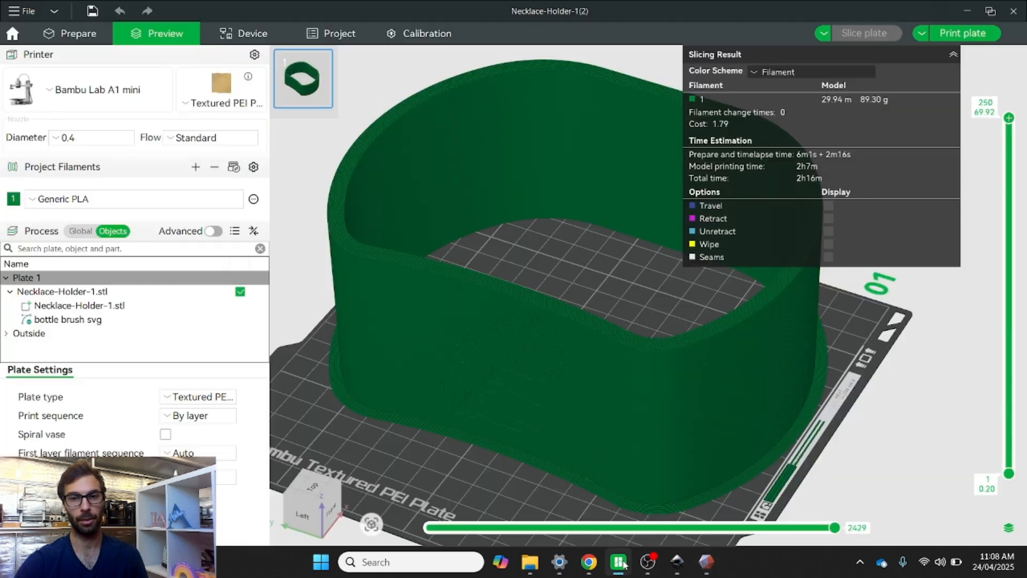
left_click(54, 35)
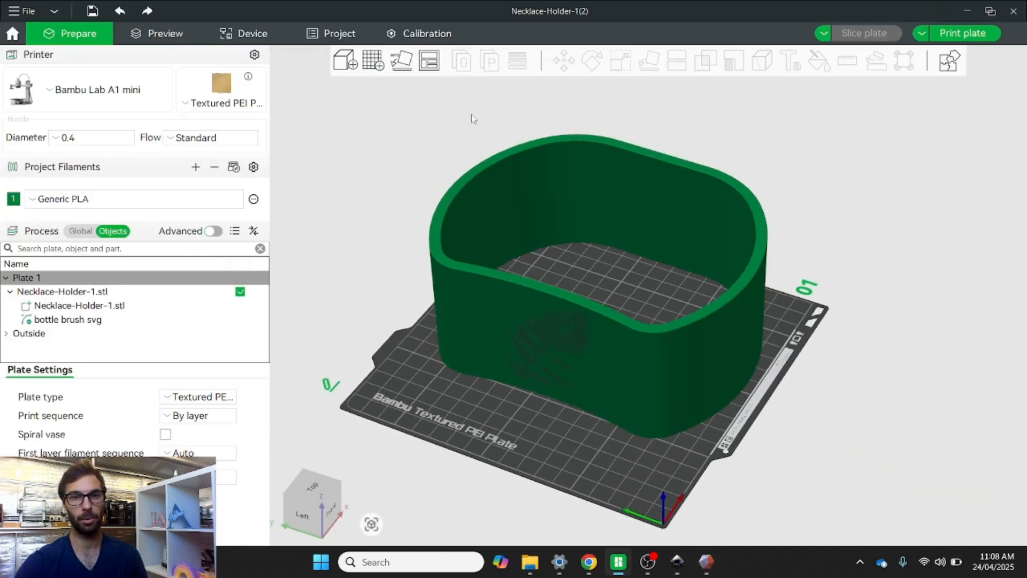
left_click(374, 62)
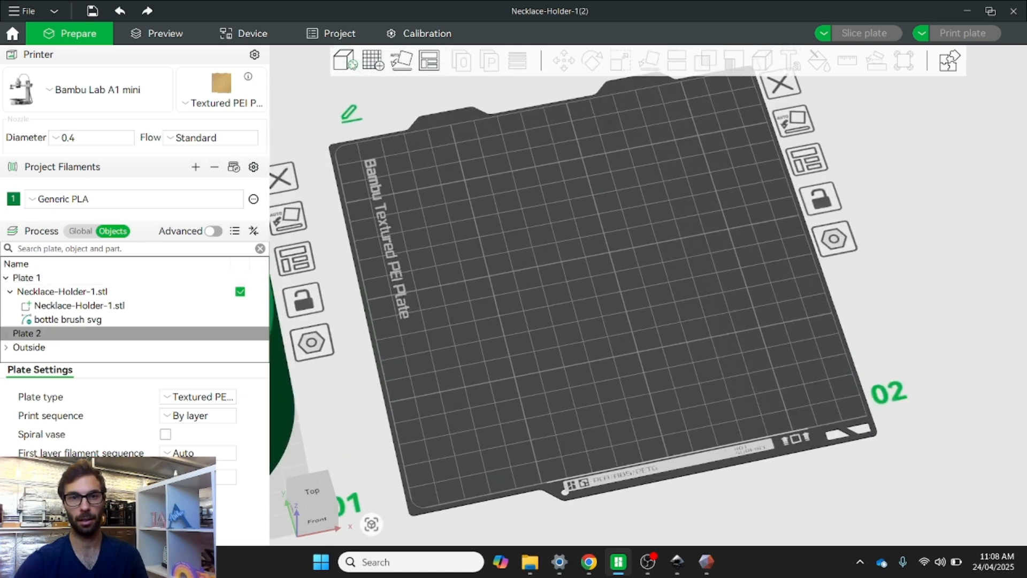
Import necklace holder with owl.obj from the Desktop onto the second build plate.
left_click(344, 61)
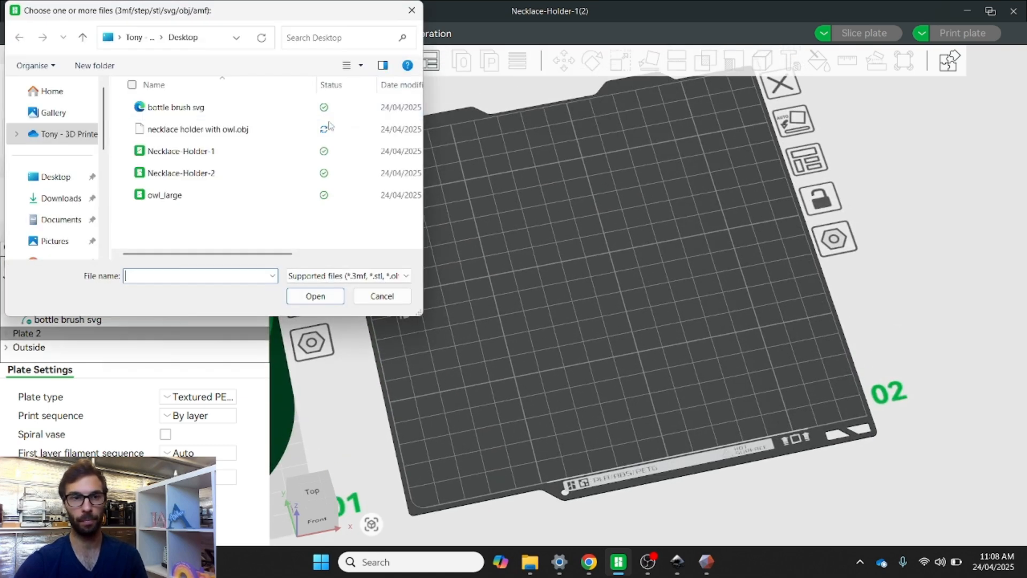
double_click(213, 131)
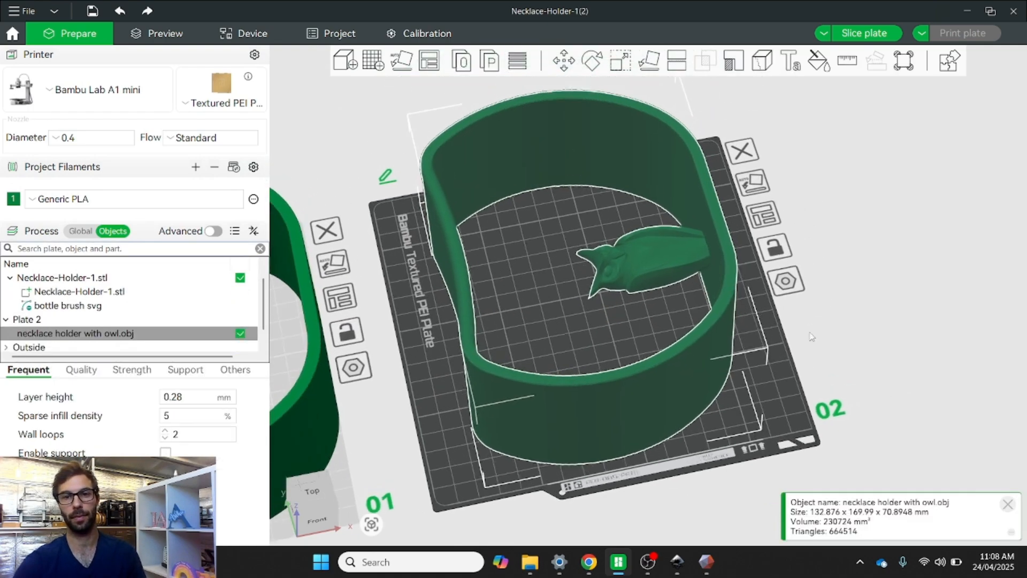
mouse_move(811, 337)
left_mouse_down()
mouse_move(817, 251)
mouse_move(807, 319)
left_mouse_up()
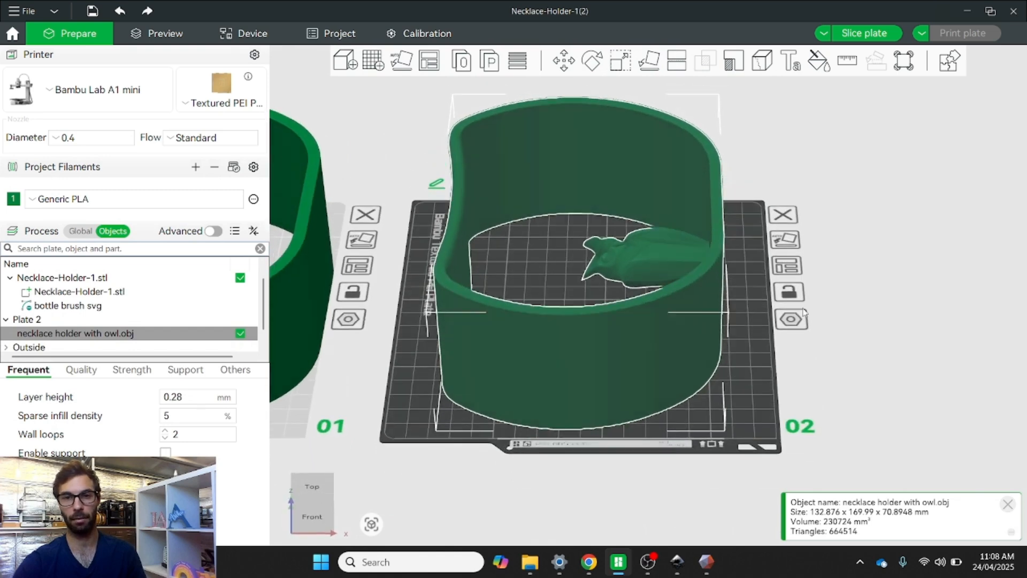
scroll(743, 104, "up", 3)
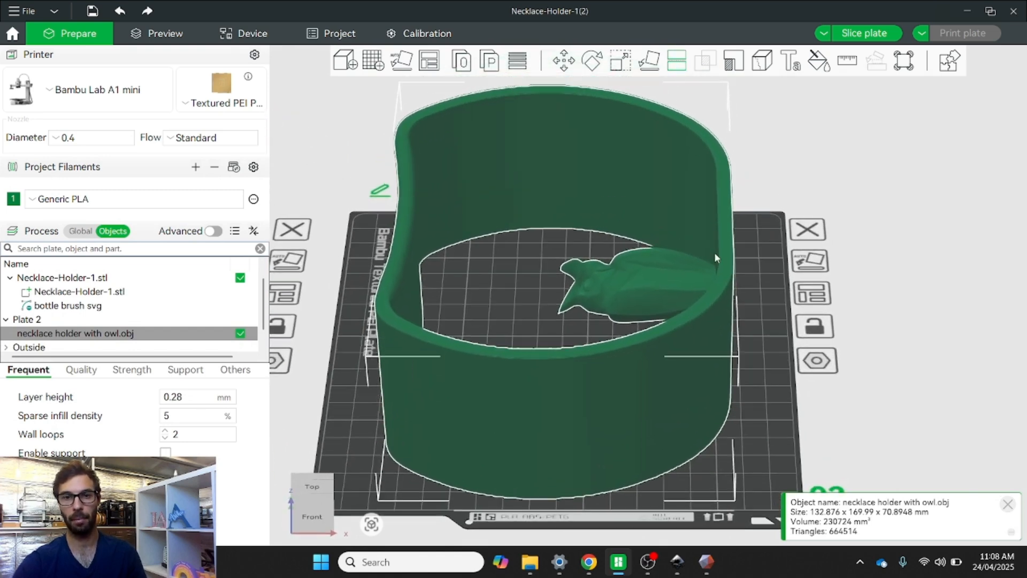
Cut the owl holder with a horizontal plane at 33.50 mm height, keeping only upper object A, placed on its cut face.
left_click(677, 63)
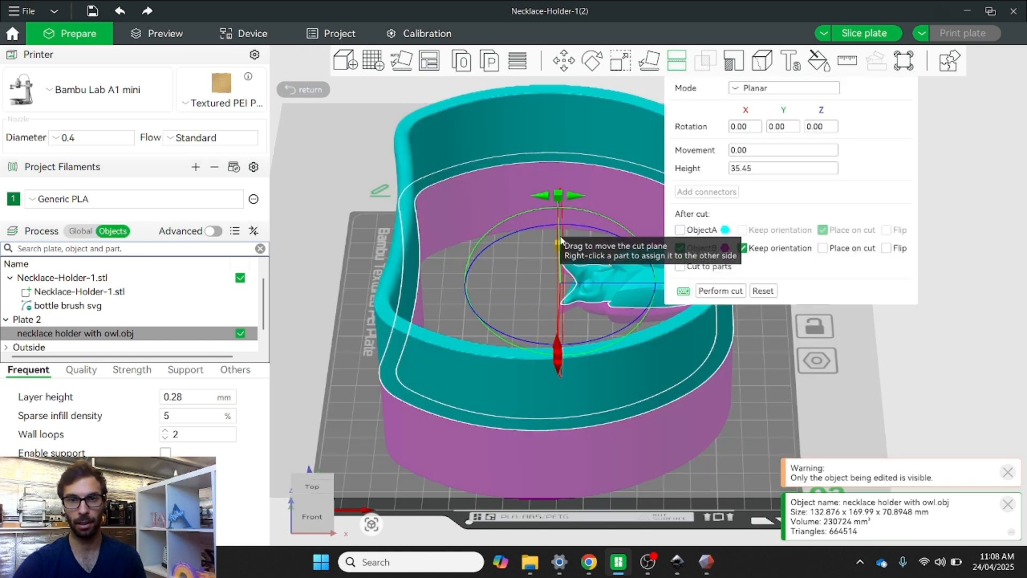
mouse_move(559, 242)
left_mouse_down()
mouse_move(559, 281)
mouse_move(560, 255)
left_mouse_up()
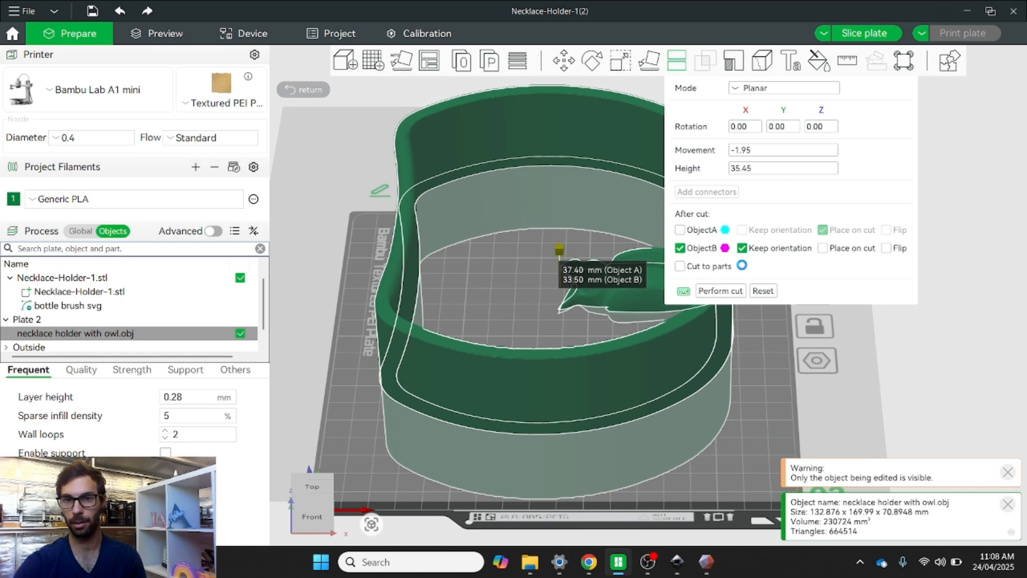
left_click(680, 230)
left_click(681, 249)
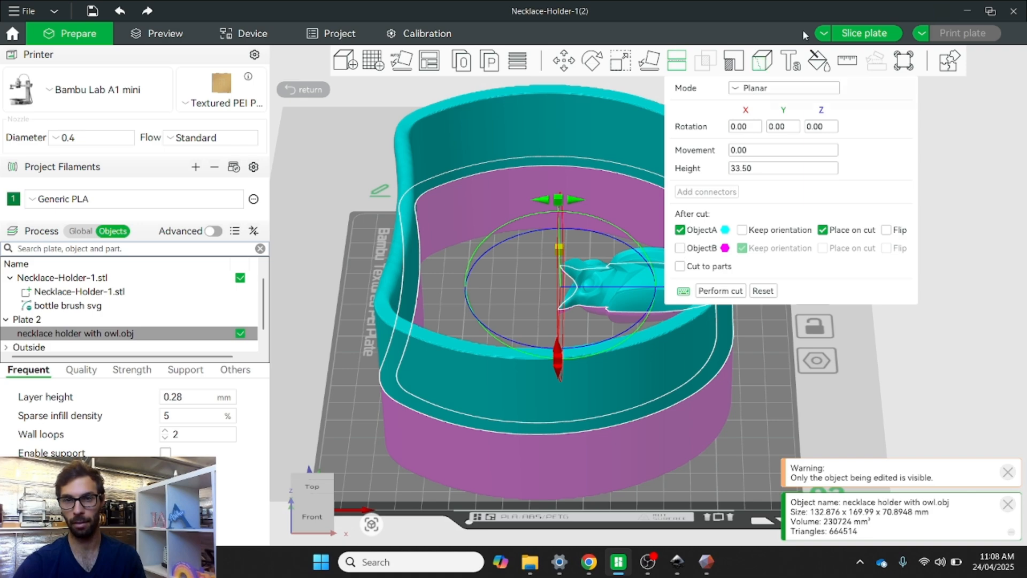
left_click(719, 291)
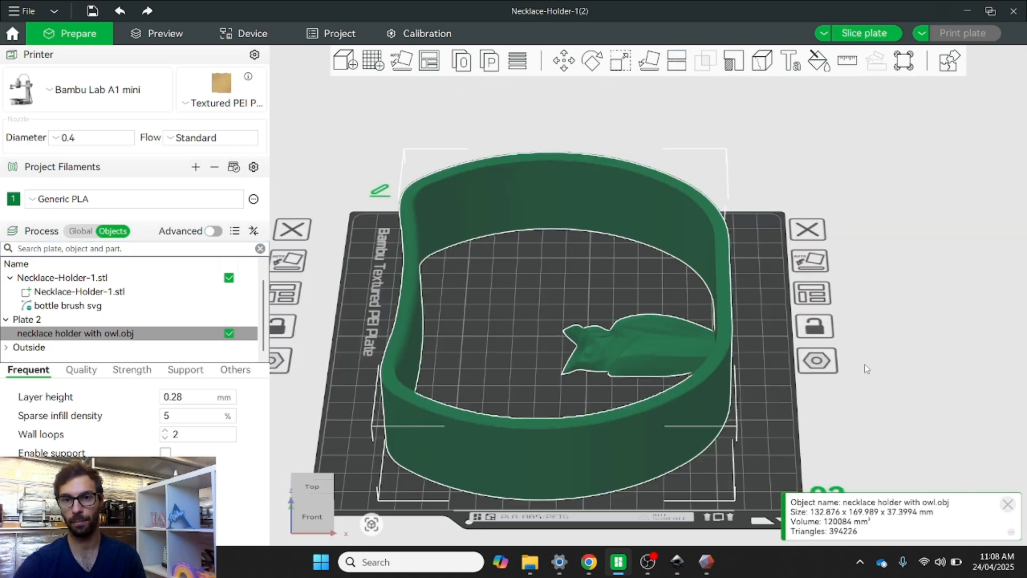
Examine the engraved holder on plate 1 and the cut owl holder on plate 2 from several angles.
left_click_drag(875, 378, 904, 374)
scroll(513, 443, "down", 5)
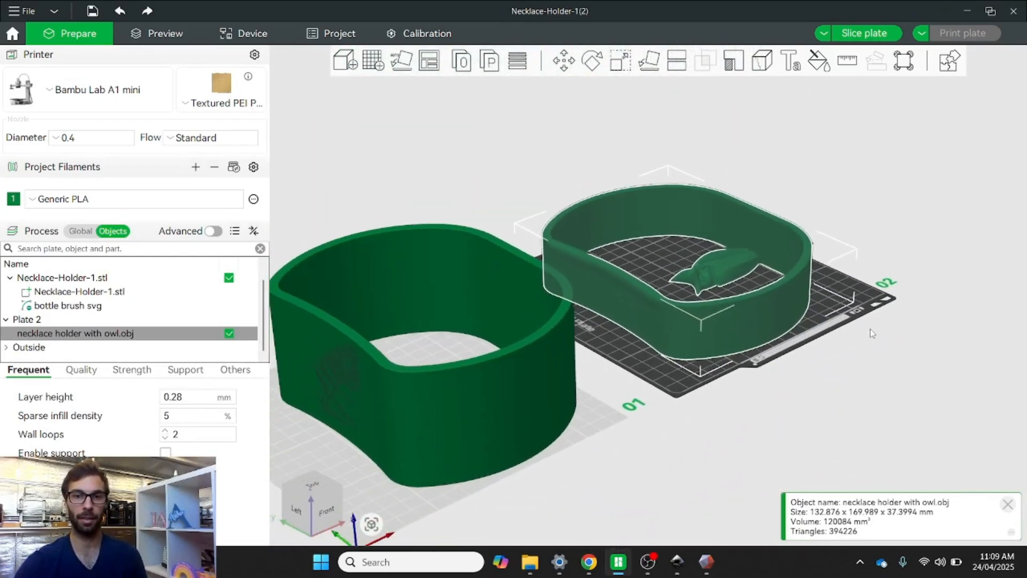
left_click(362, 376)
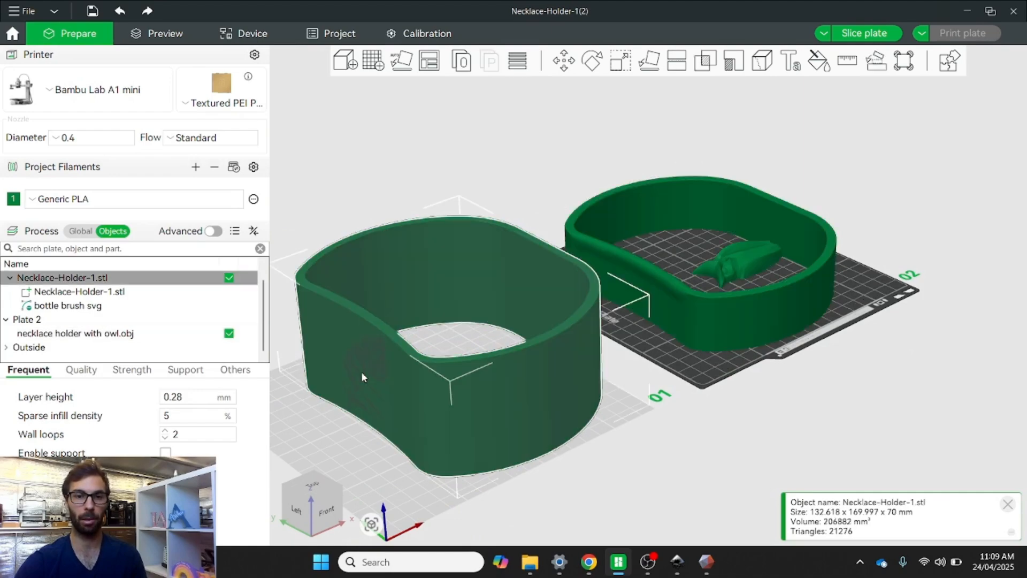
left_click(433, 146)
left_click(640, 287)
scroll(640, 287, "up", 5)
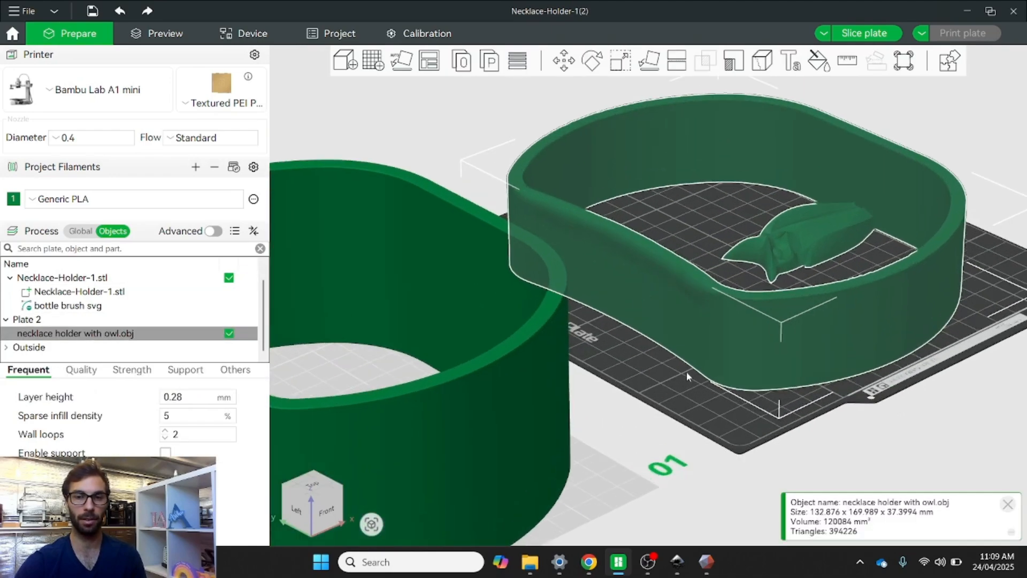
scroll(686, 373, "down", 2)
left_click(683, 393)
left_click_drag(683, 393, 756, 292)
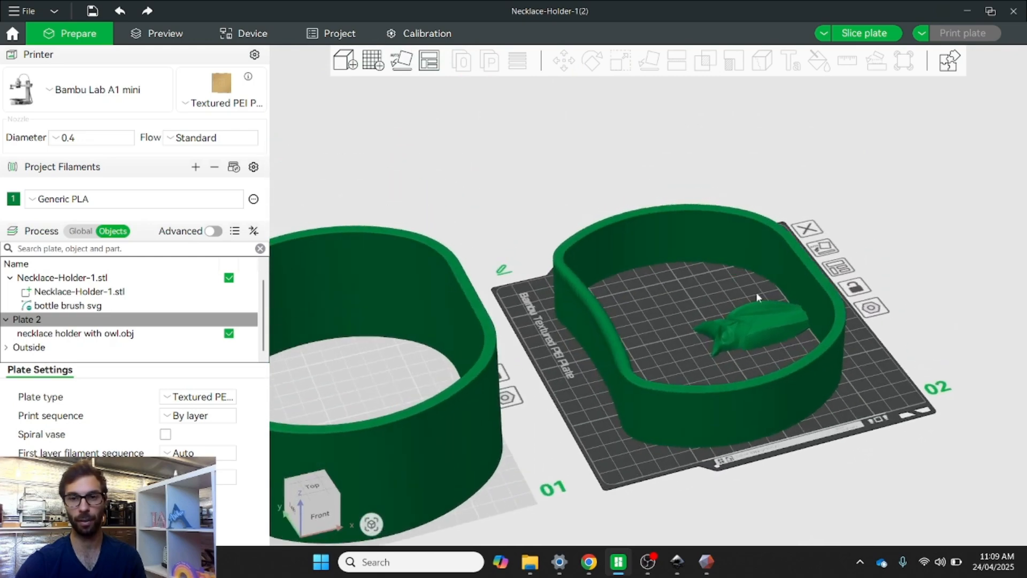
Switch to Tinkercad in the browser and create a new 3D design from the dashboard.
left_click(590, 563)
left_click(146, 5)
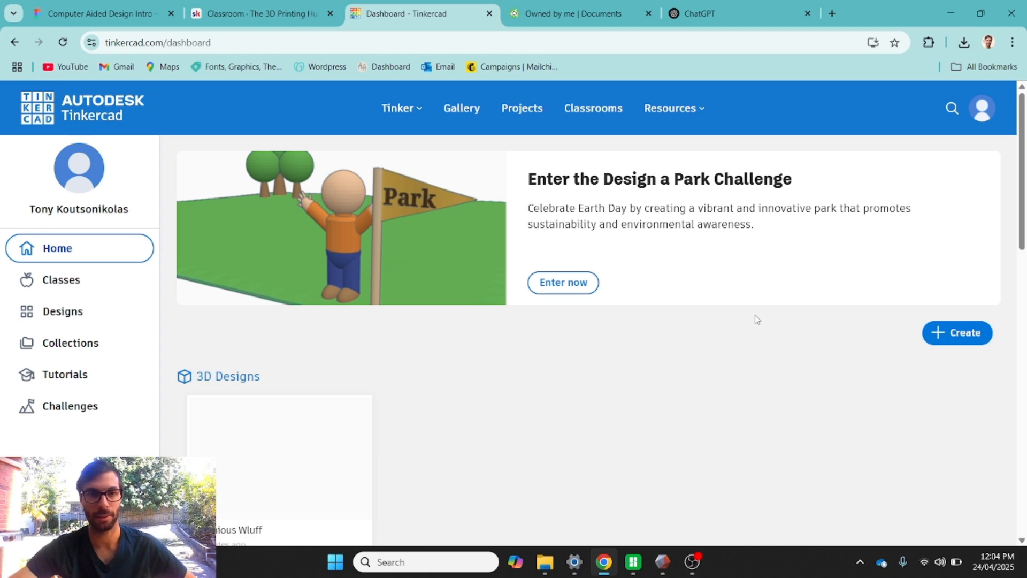
left_click(944, 331)
left_click(940, 371)
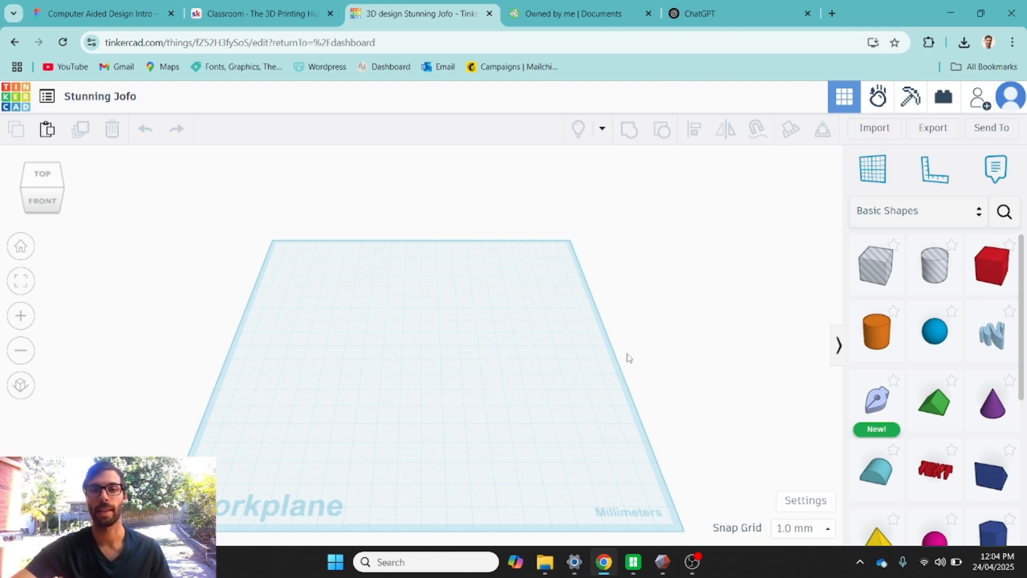
Place a solid cylinder near the middle of the workplane and raise its sides to 70.
left_click_drag(875, 336, 426, 338)
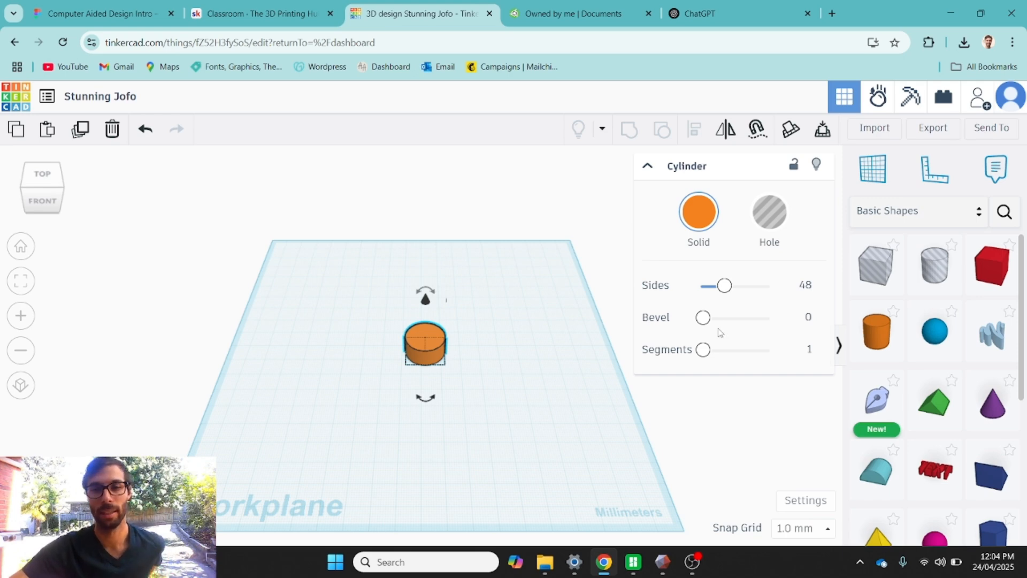
left_click(797, 415)
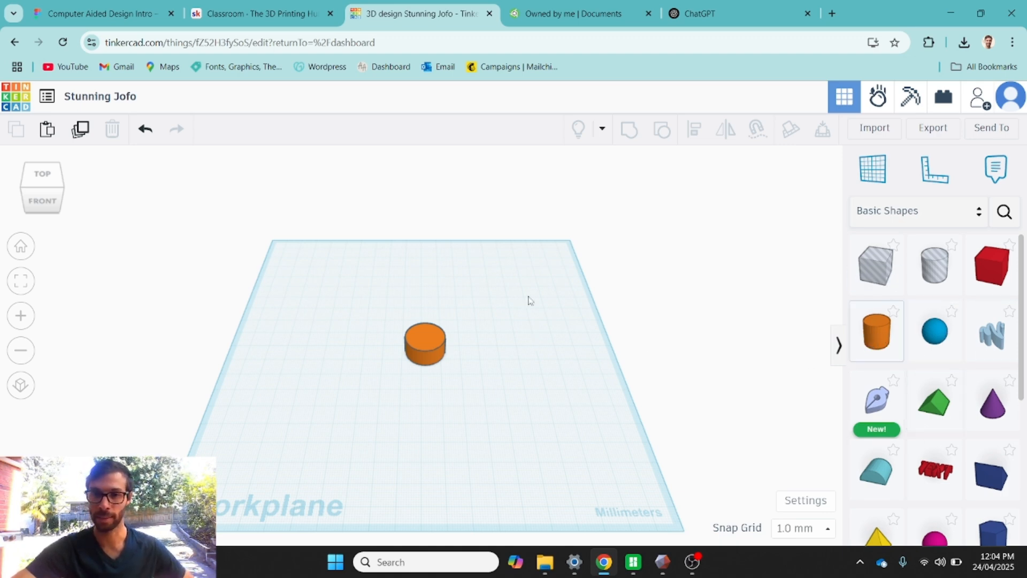
left_click(441, 346)
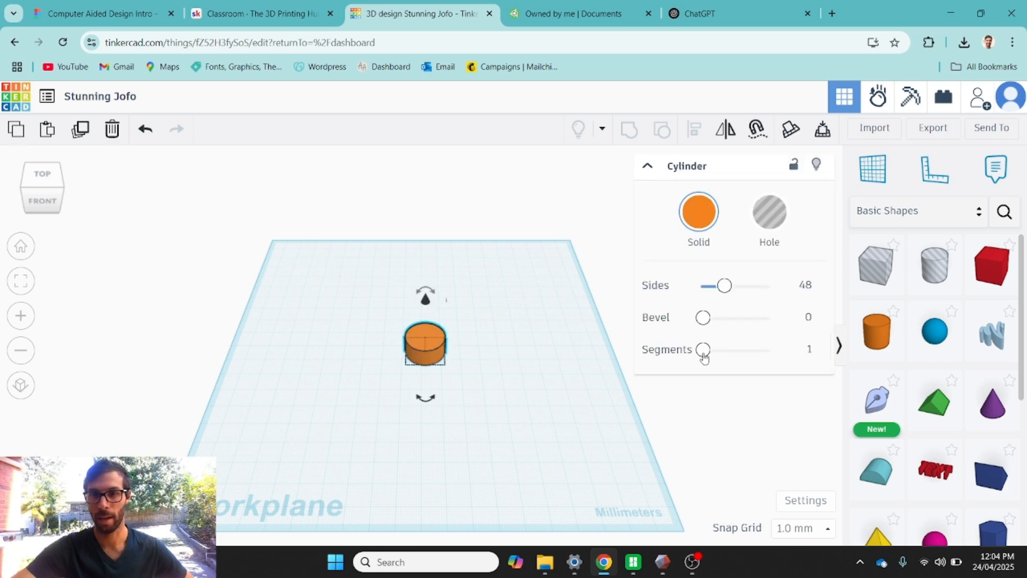
mouse_move(724, 294)
left_mouse_down()
mouse_move(735, 287)
mouse_move(704, 286)
mouse_move(739, 291)
left_mouse_up()
left_click(480, 374)
left_click(430, 345)
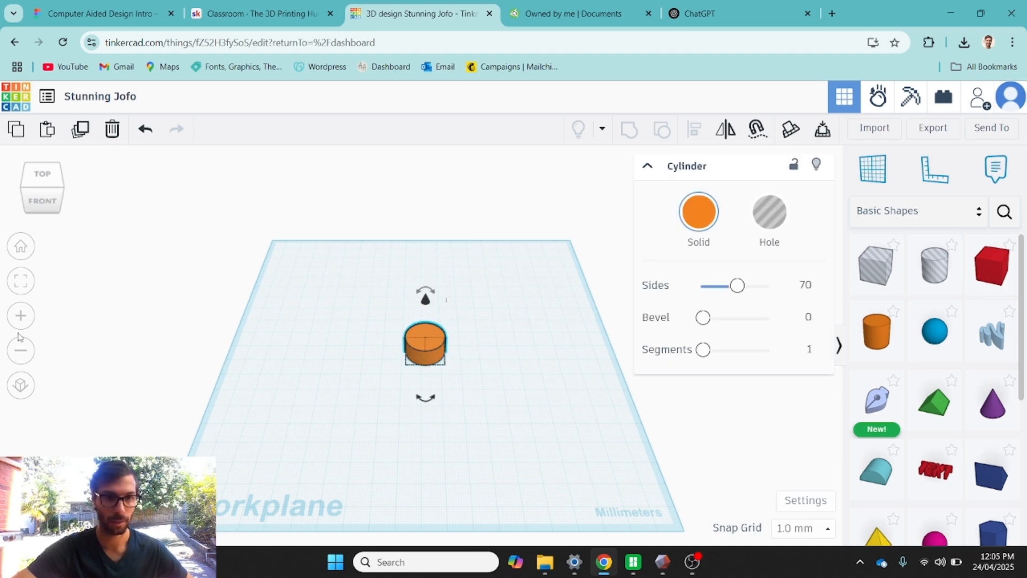
Set the cylinder's width and length both to 50 mm.
left_click(21, 315)
left_click(430, 429)
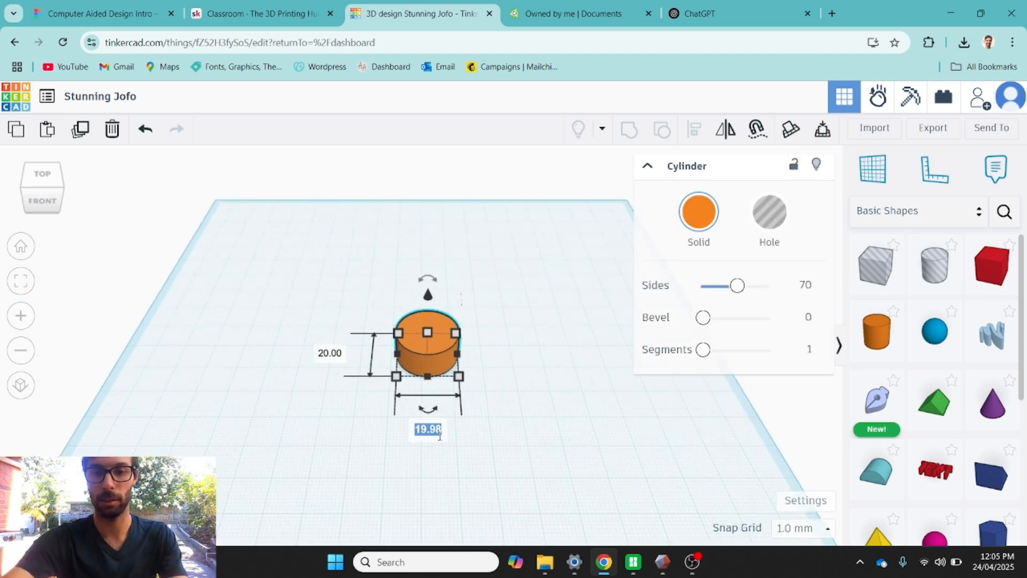
type("50")
key("Tab")
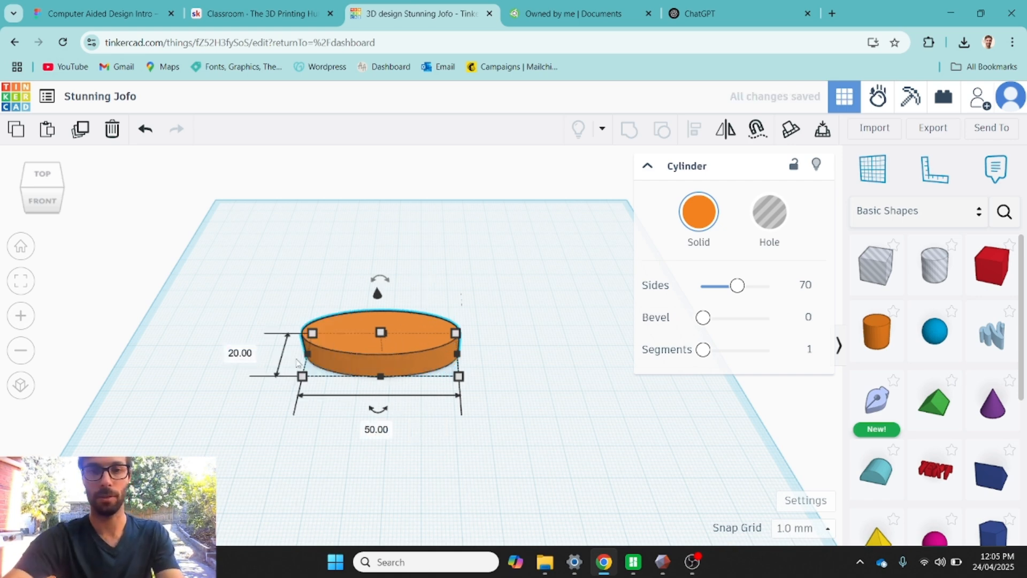
key("Return")
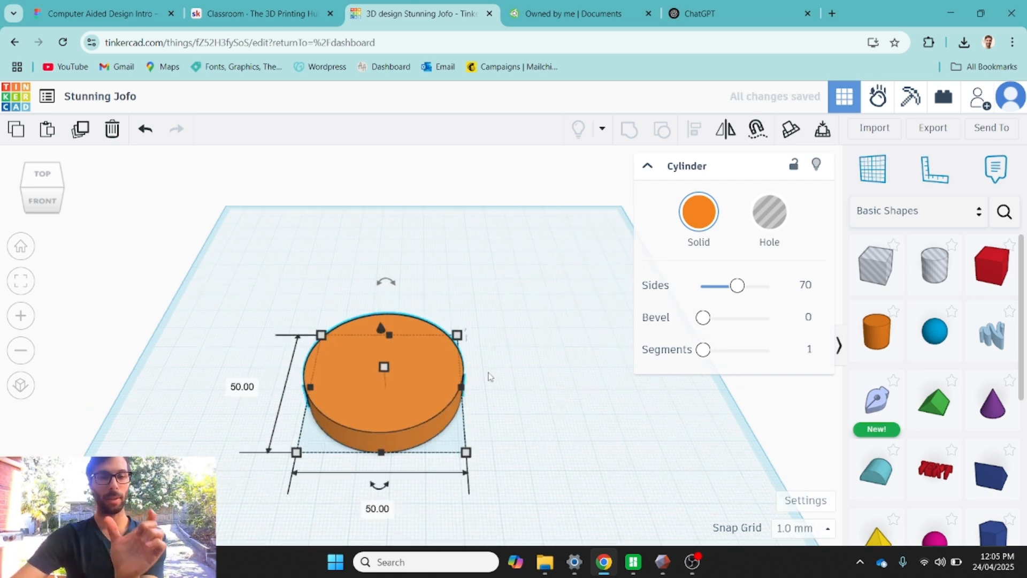
Place a Scribble shape on the cylinder's top face and hide the preview in the drawing editor.
right_click_drag(508, 377, 524, 376)
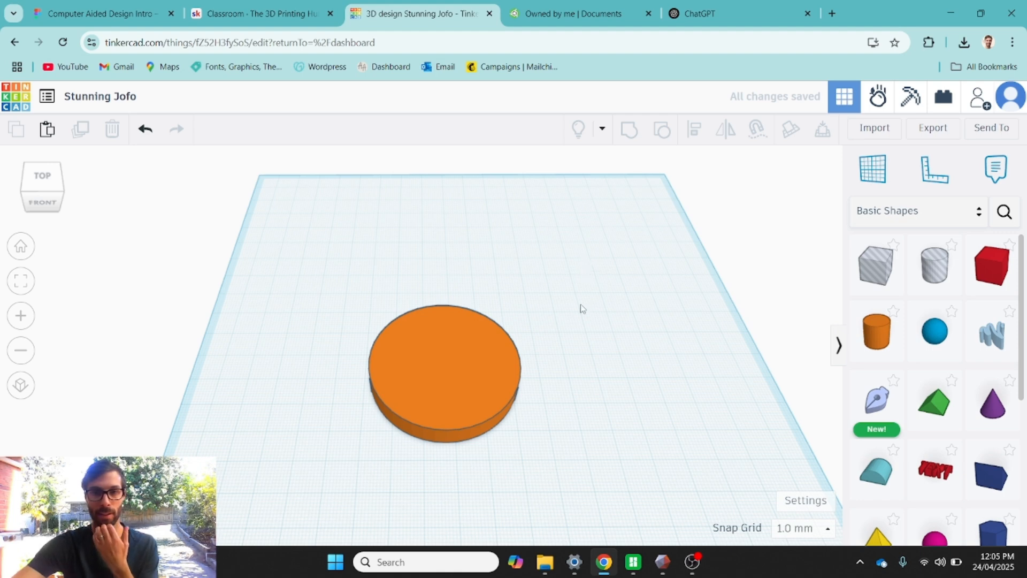
right_click_drag(582, 308, 587, 275)
mouse_move(587, 335)
right_mouse_down()
mouse_move(608, 316)
mouse_move(633, 323)
mouse_move(603, 323)
right_mouse_up()
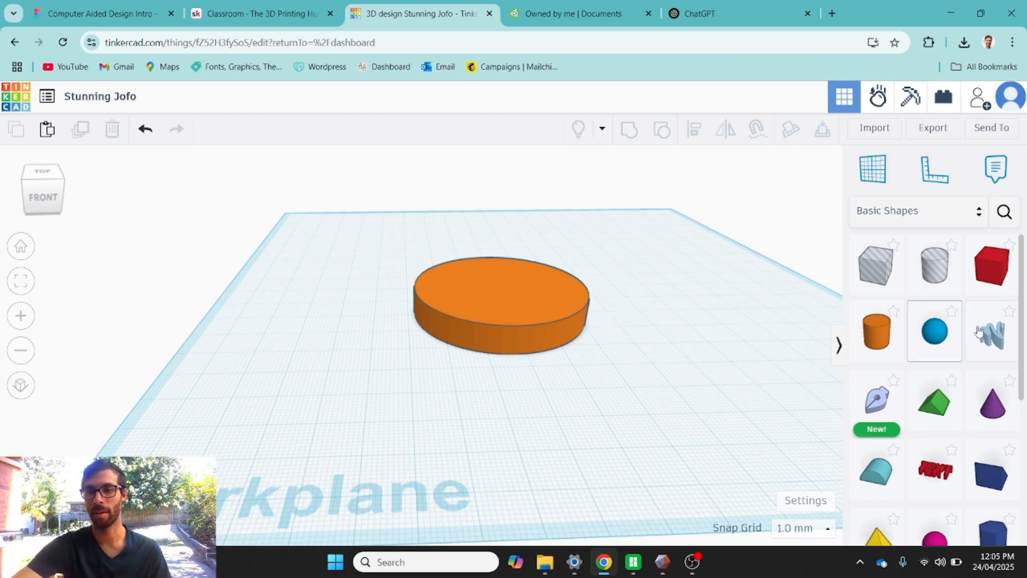
mouse_move(994, 336)
left_mouse_down()
mouse_move(701, 283)
mouse_move(657, 256)
mouse_move(573, 295)
mouse_move(488, 295)
left_mouse_up()
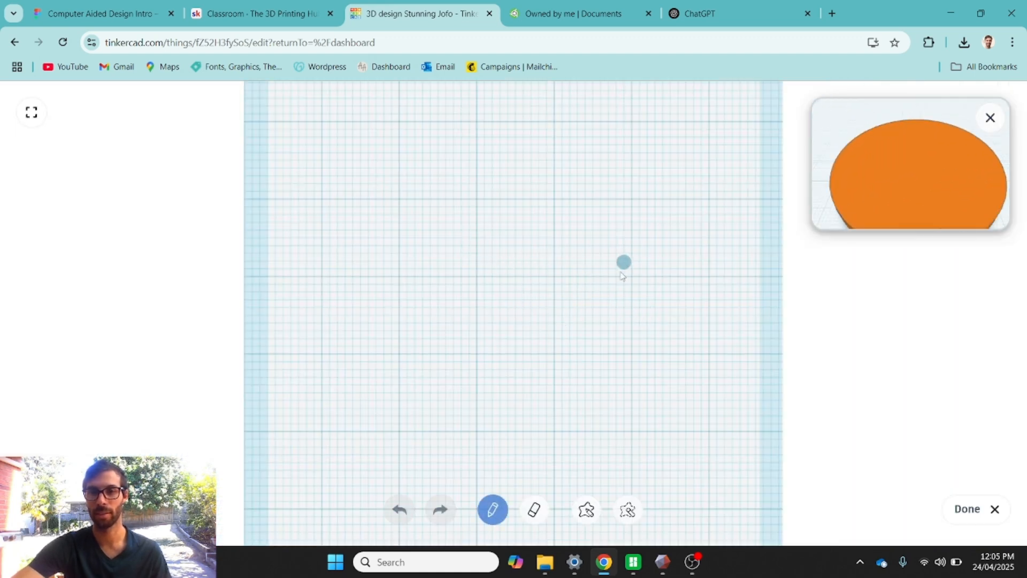
left_click(990, 117)
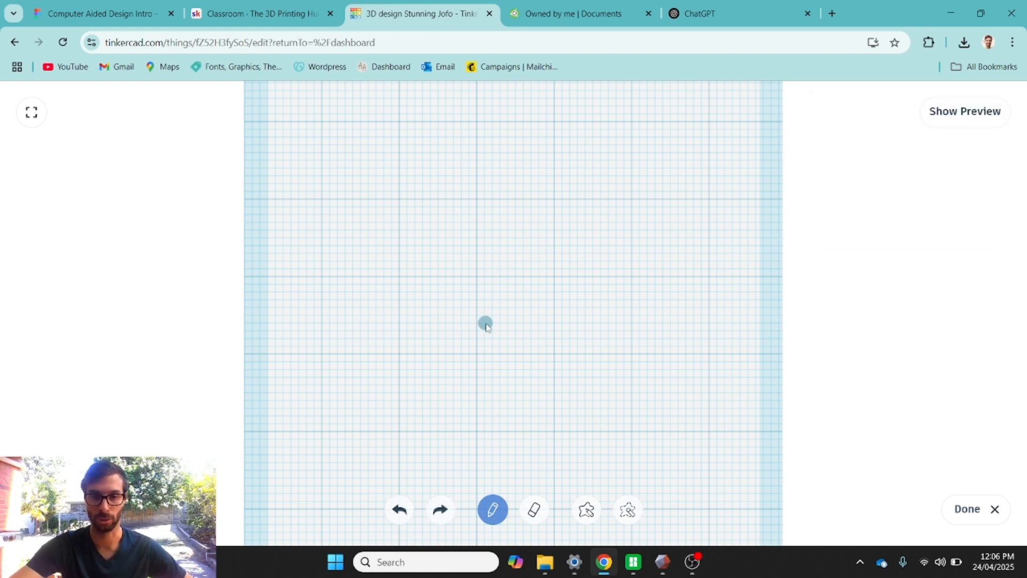
scroll(440, 248, "down", 1)
scroll(440, 249, "up", 3)
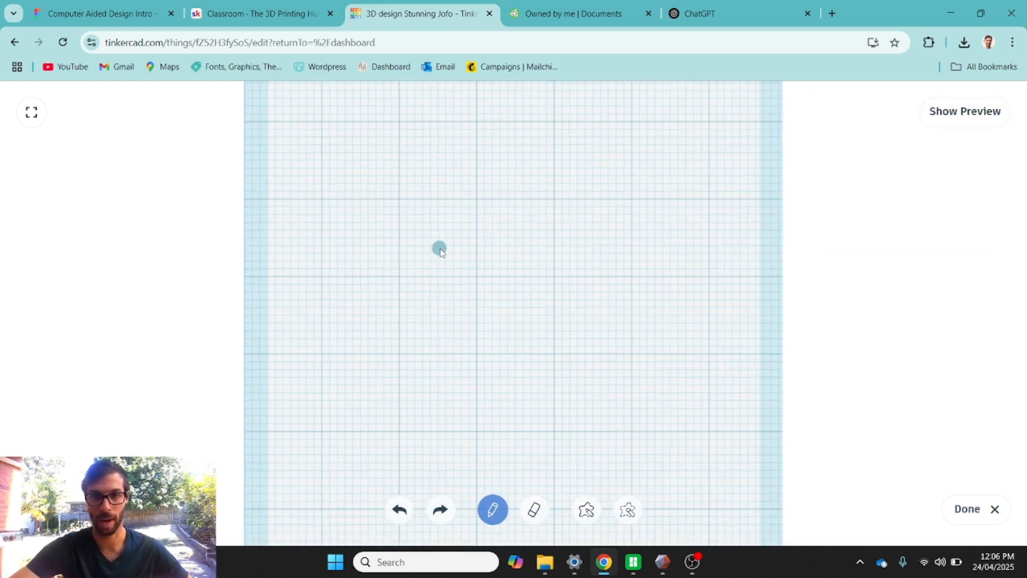
scroll(485, 273, "down", 1)
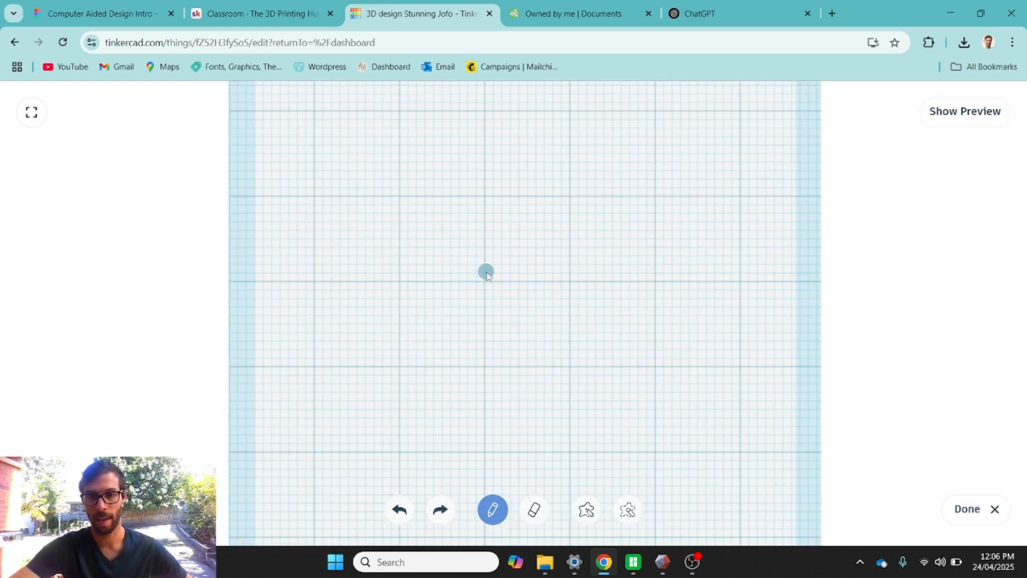
left_click(594, 514)
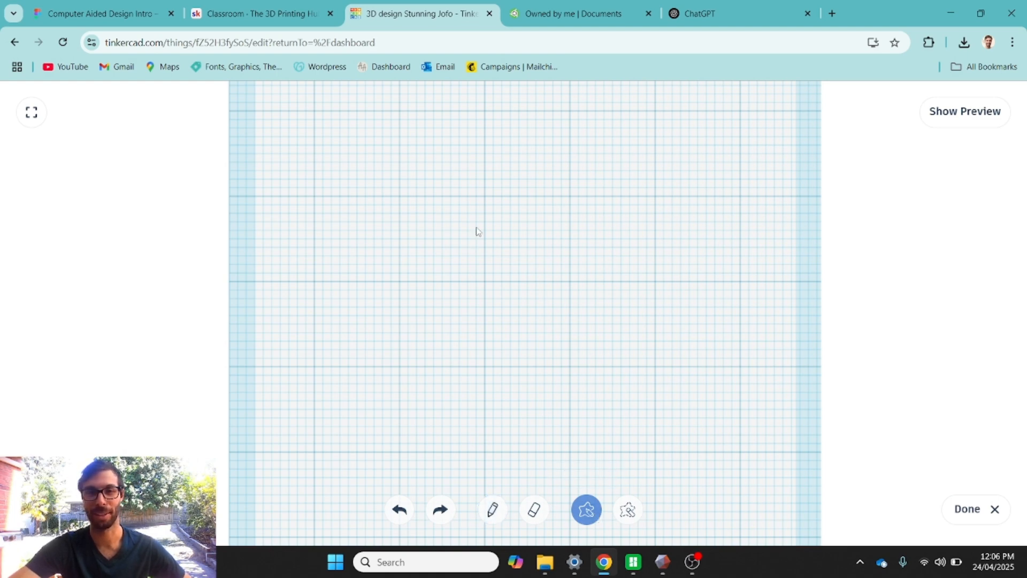
mouse_move(469, 291)
left_mouse_down()
mouse_move(508, 308)
mouse_move(564, 304)
left_mouse_up()
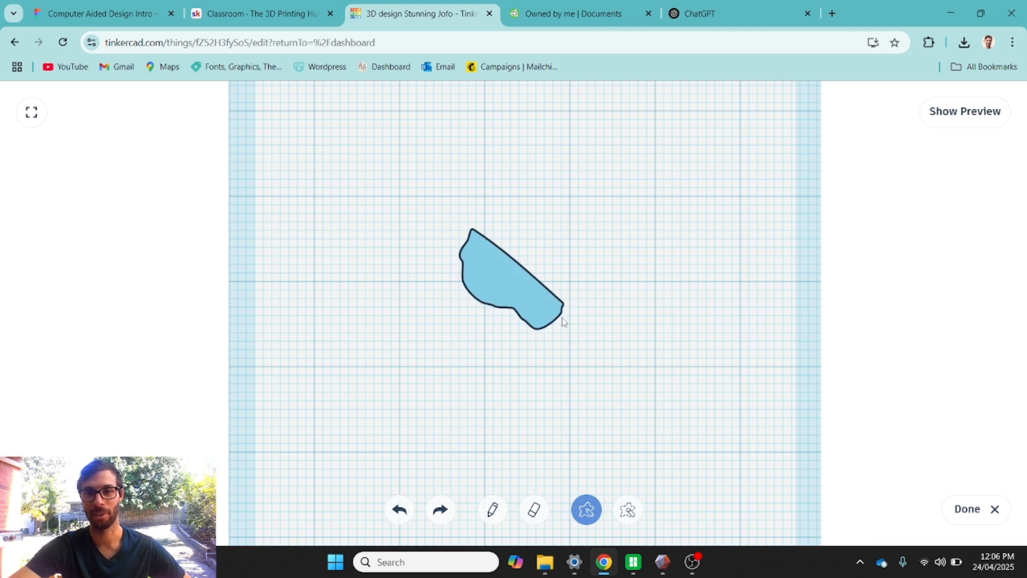
key("ctrl+z")
Draw a tangle of overlapping curved freehand strokes across the middle of the grid and finish the scribble.
left_click(493, 509)
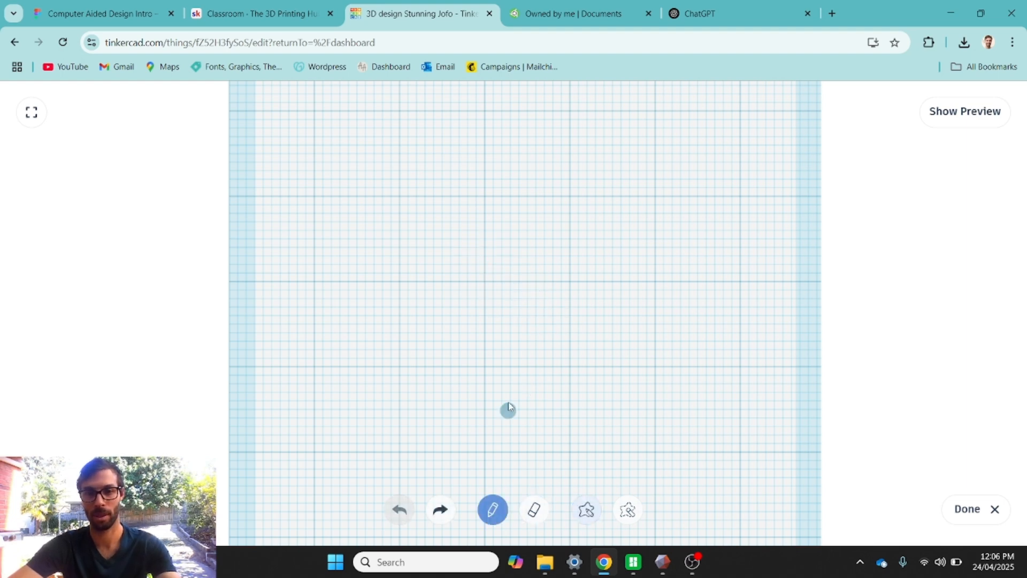
mouse_move(477, 216)
left_mouse_down()
mouse_move(473, 332)
mouse_move(399, 363)
left_mouse_up()
mouse_move(570, 229)
left_mouse_down()
mouse_move(492, 335)
mouse_move(379, 297)
left_mouse_up()
mouse_move(406, 210)
left_mouse_down()
mouse_move(492, 225)
mouse_move(608, 328)
mouse_move(633, 307)
left_mouse_up()
mouse_move(639, 194)
left_mouse_down()
mouse_move(434, 336)
mouse_move(364, 332)
left_mouse_up()
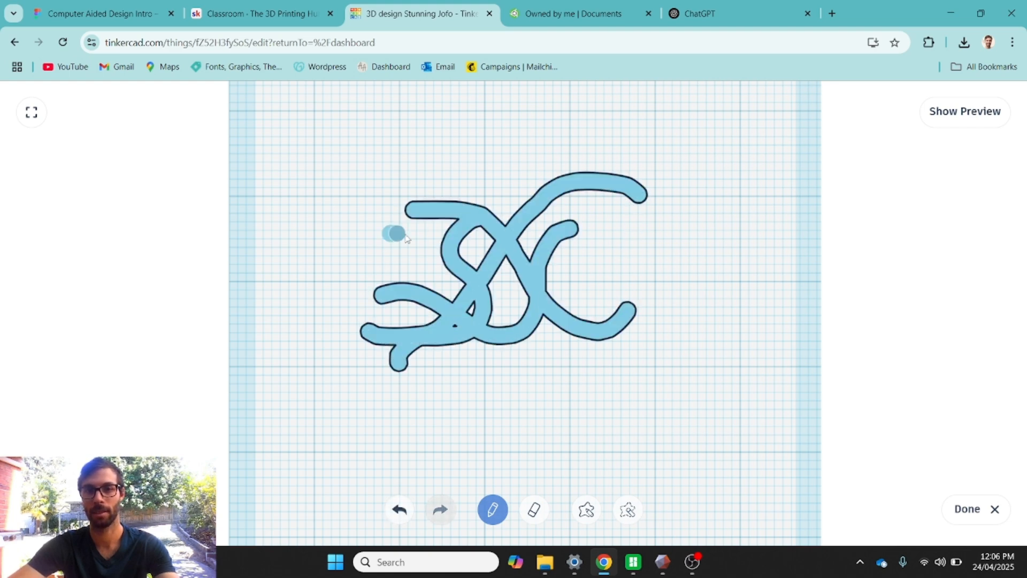
left_click_drag(388, 233, 569, 405)
left_click_drag(626, 267, 412, 394)
mouse_move(497, 172)
left_mouse_down()
mouse_move(459, 321)
mouse_move(464, 396)
mouse_move(503, 420)
left_mouse_up()
mouse_move(618, 392)
left_mouse_down()
mouse_move(592, 220)
mouse_move(524, 161)
left_mouse_up()
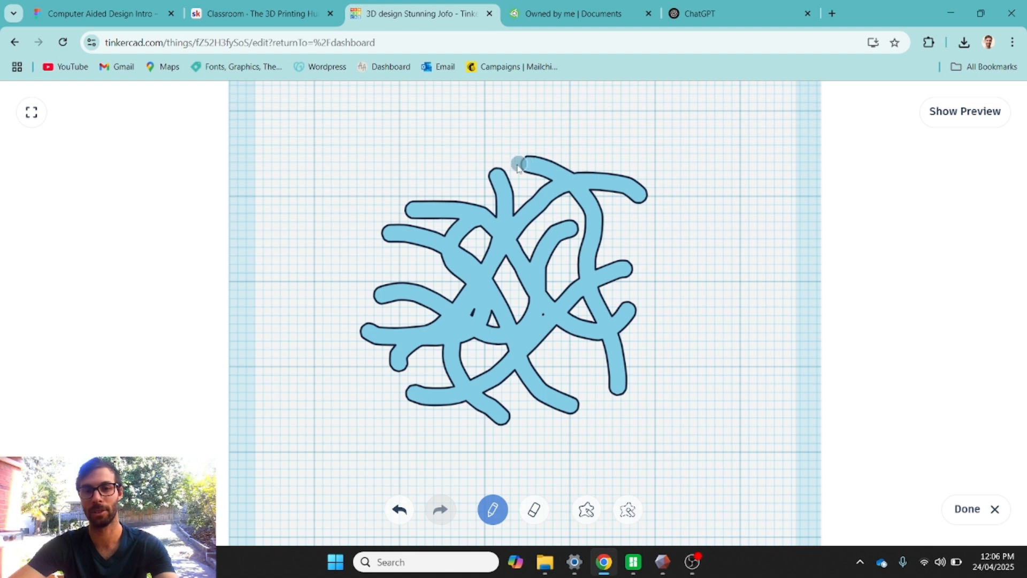
mouse_move(415, 262)
left_mouse_down()
mouse_move(435, 354)
mouse_move(589, 378)
mouse_move(628, 333)
left_mouse_up()
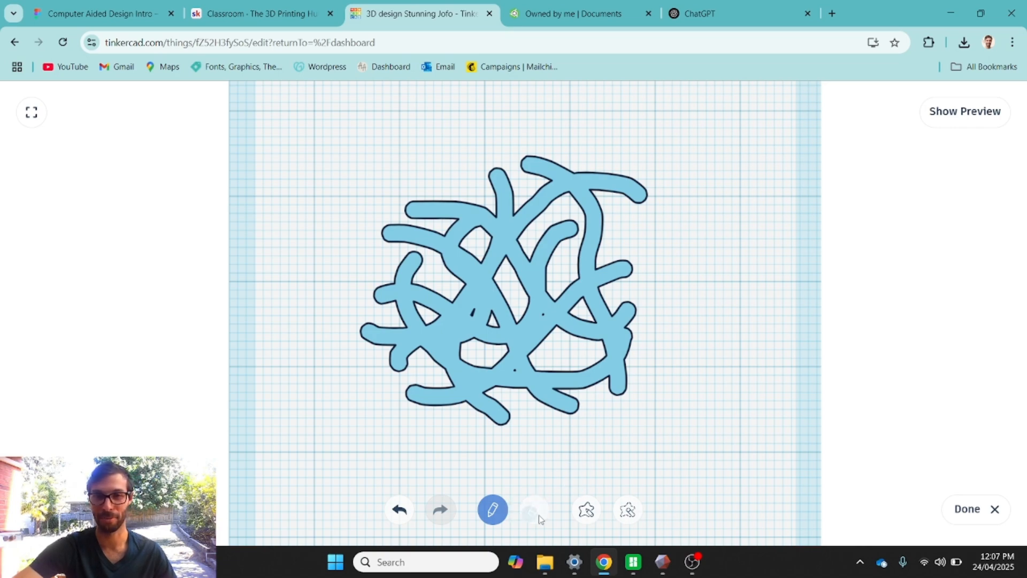
left_click(974, 512)
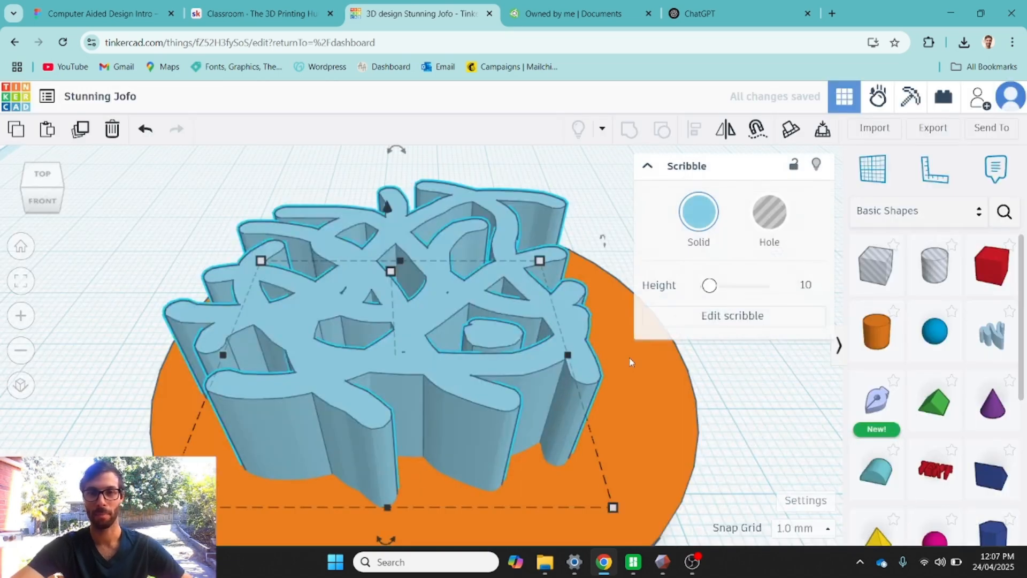
scroll(630, 362, "down", 4)
scroll(672, 396, "up", 2)
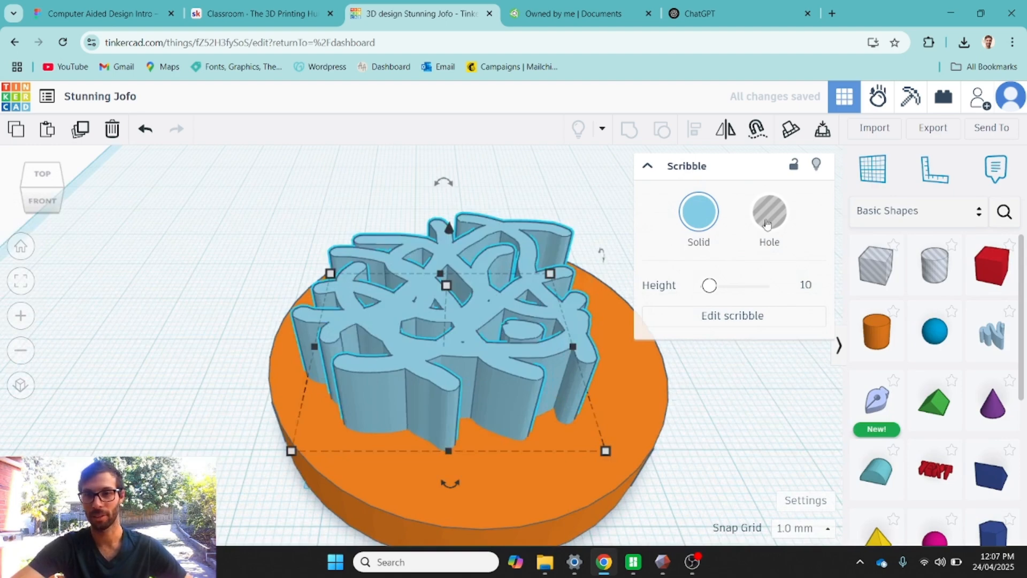
Enlarge the scribble to about 61 by 62 mm so it overhangs the disc's rim.
left_click_drag(606, 451, 787, 546)
mouse_move(330, 275)
left_mouse_down()
mouse_move(247, 195)
mouse_move(275, 213)
left_mouse_up()
scroll(275, 213, "down", 2)
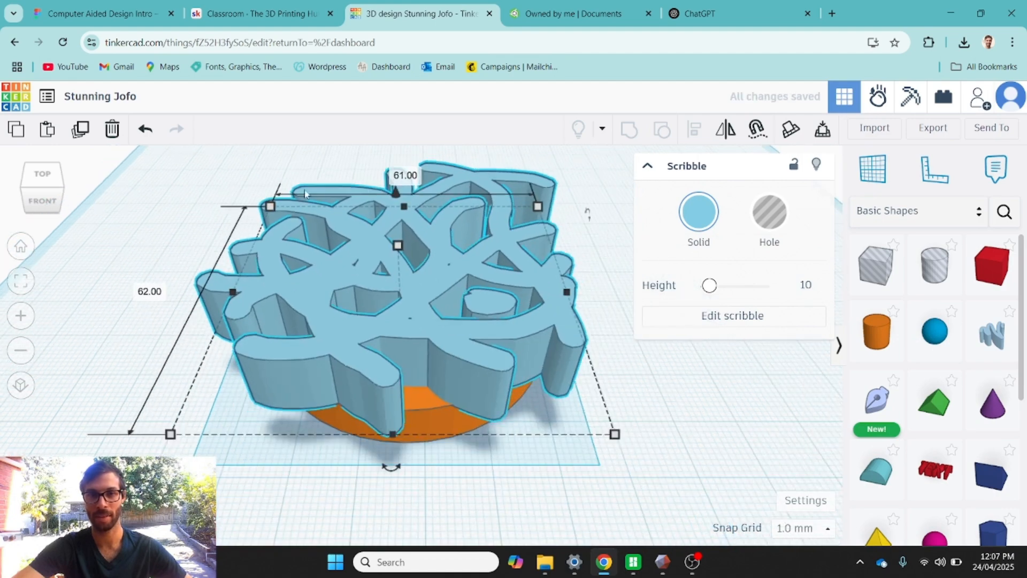
left_click(714, 411)
right_click_drag(714, 411, 714, 372)
left_click(477, 278)
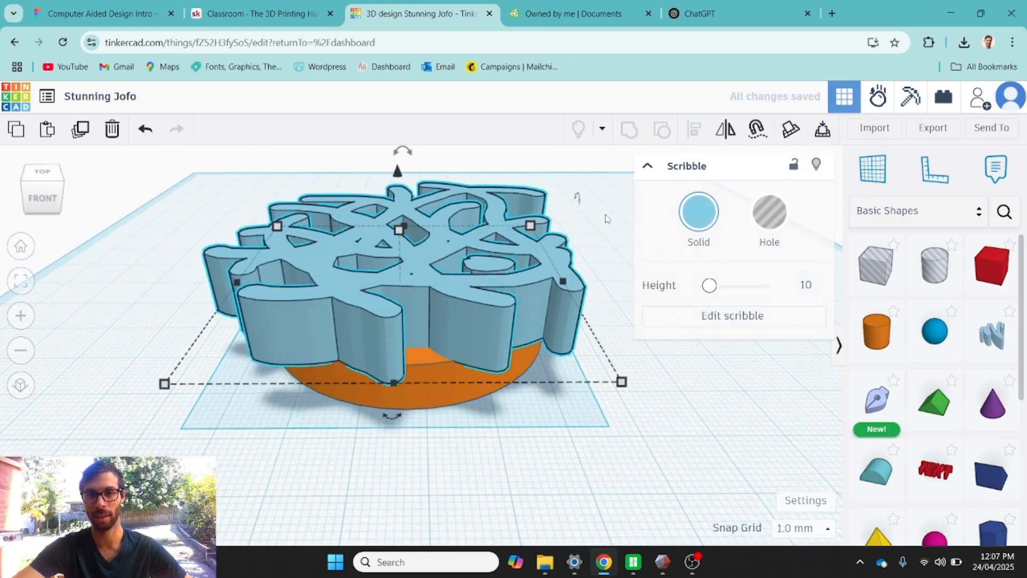
Turn the scribble into a hole sunk into the disc's top and stretch its width to about 64 mm.
left_click(768, 218)
left_click_drag(402, 258, 399, 294)
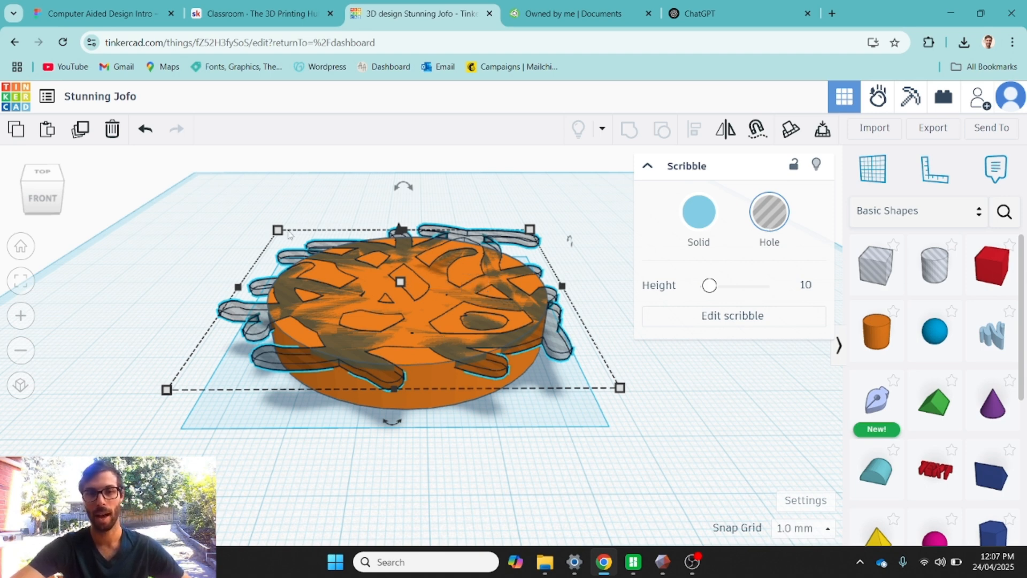
left_click_drag(238, 287, 222, 287)
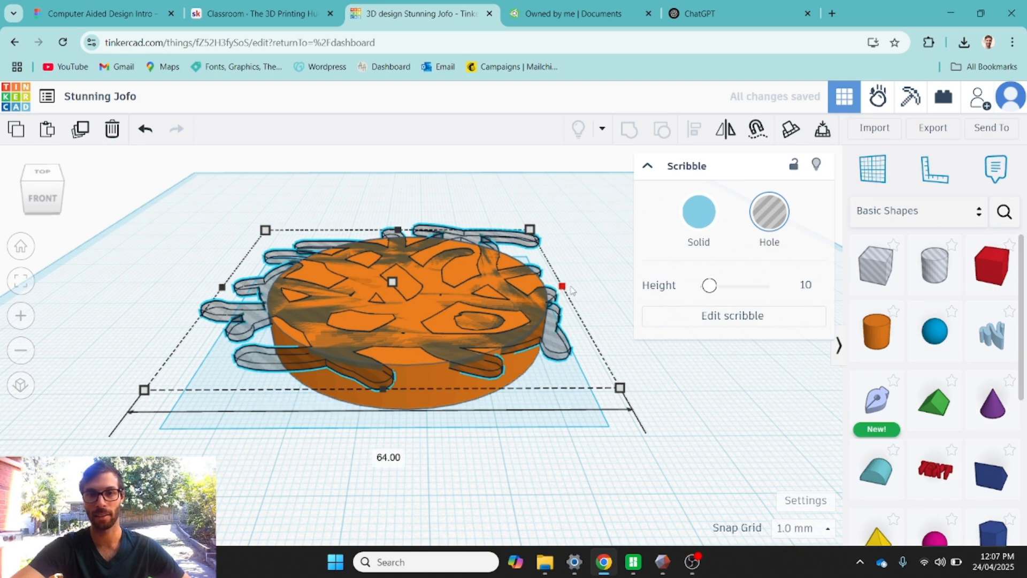
left_click_drag(561, 287, 567, 286)
left_click_drag(398, 286, 398, 276)
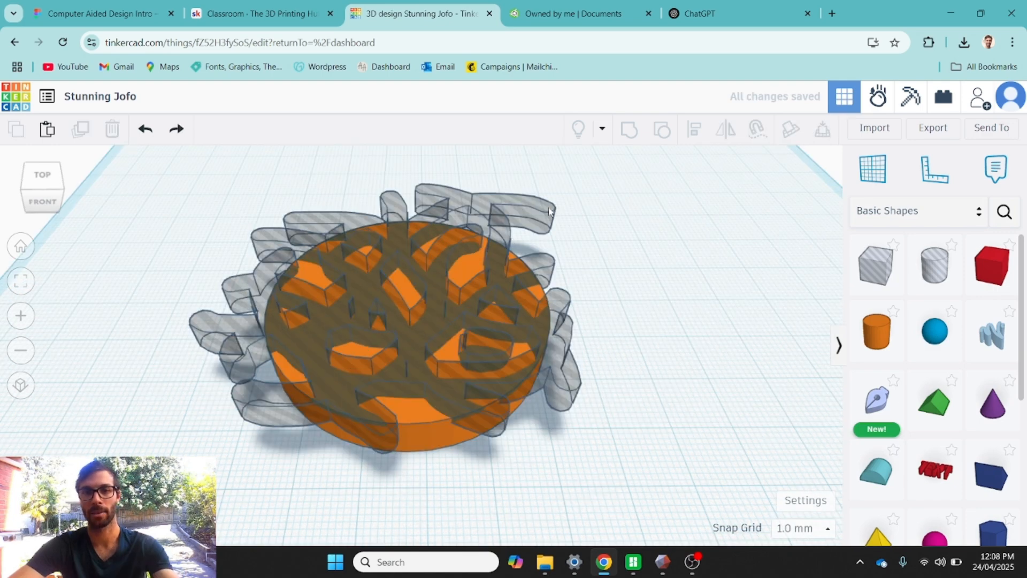
Group the scribble hole with the cylinder to engrave the pattern into the disc's top face.
left_click(520, 374)
left_click(425, 435, "shift")
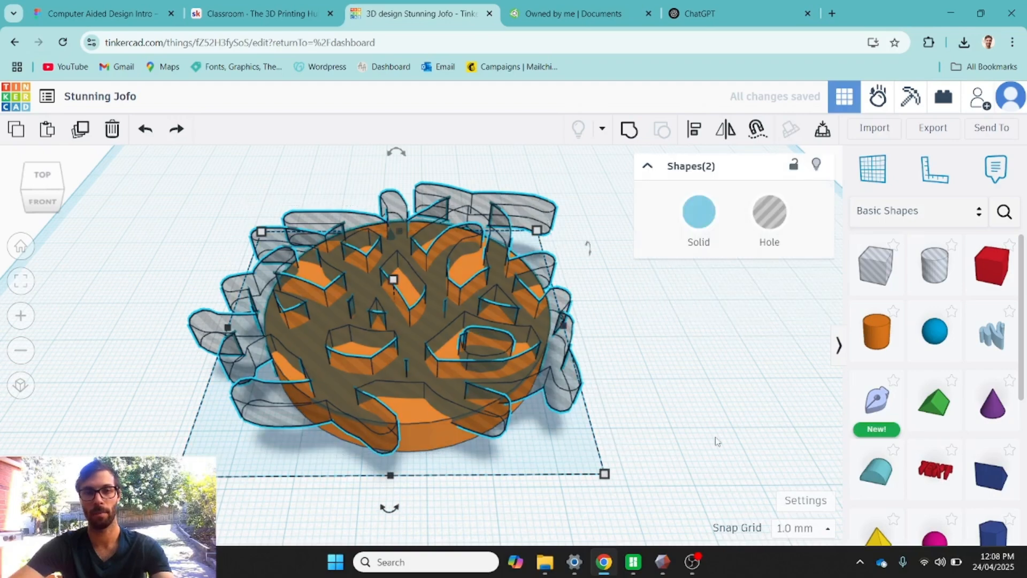
left_click(410, 431)
left_click(377, 294)
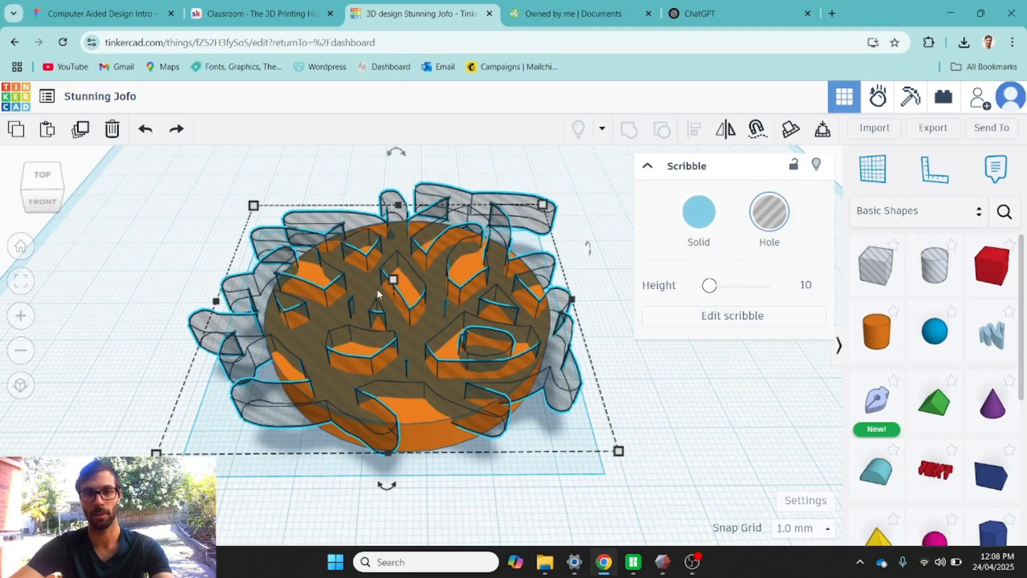
left_click(464, 266, "shift")
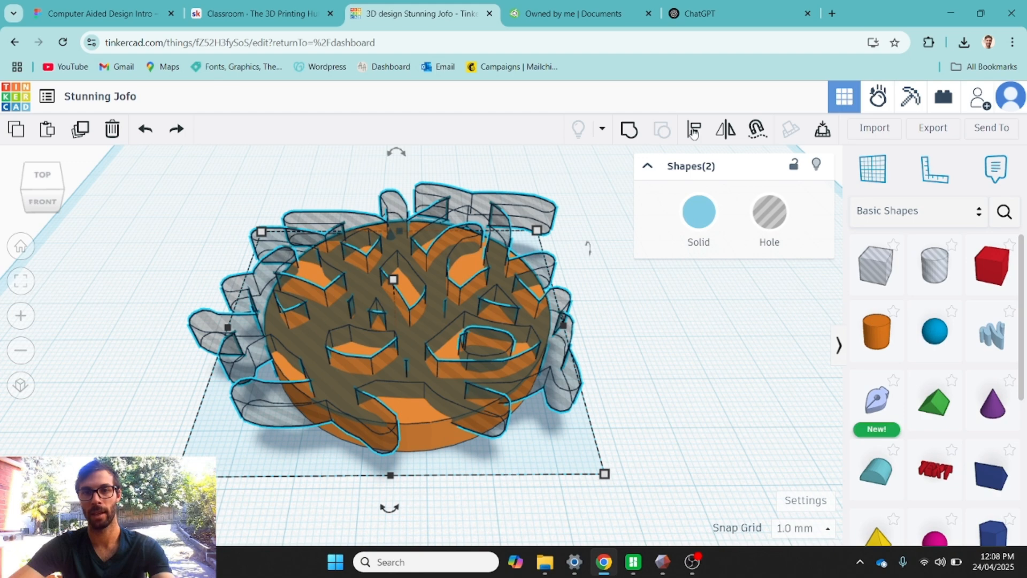
left_click(662, 129)
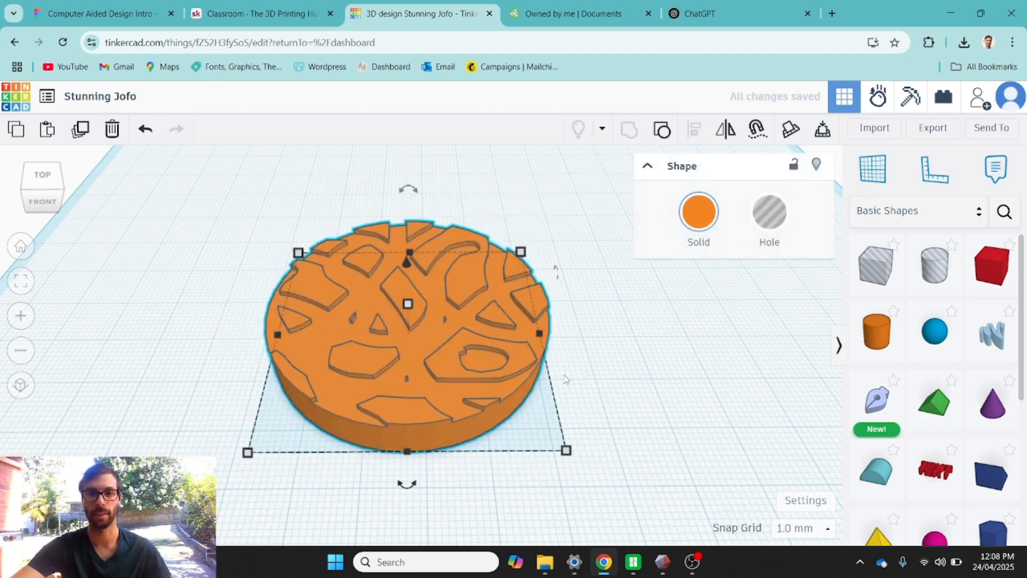
left_click(567, 379)
Export the engraved disc as an STL file.
right_click_drag(608, 342, 612, 319)
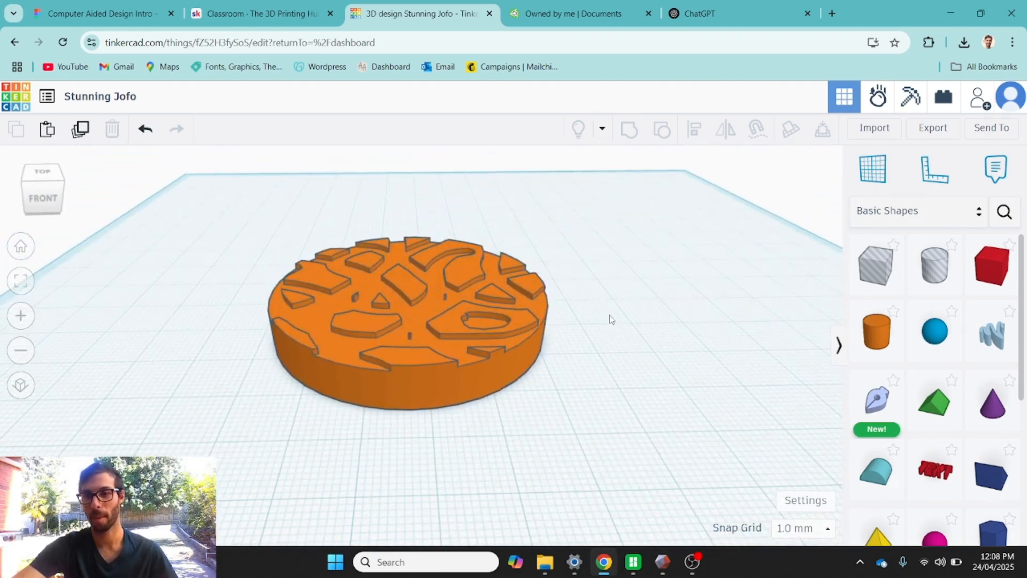
right_click_drag(626, 270, 624, 284)
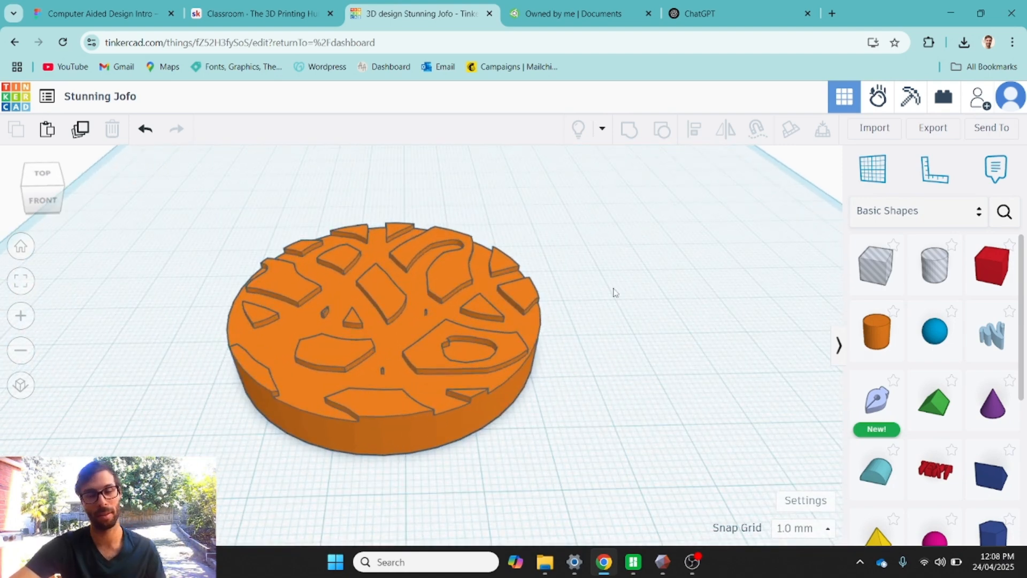
left_click(932, 128)
left_click(599, 353)
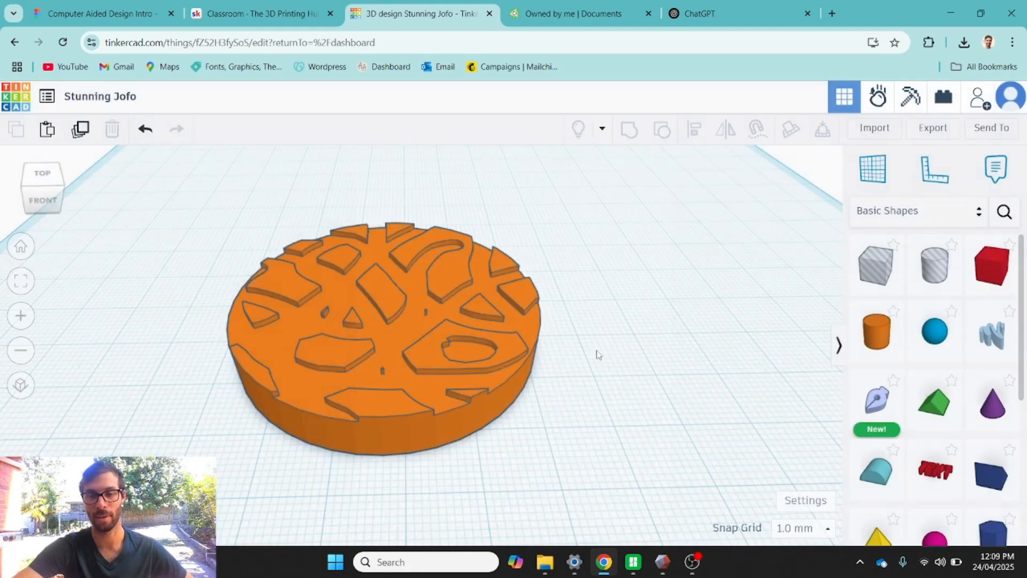
Switch to Bambu Studio and import the Stunning Jofo model from the Downloads folder onto plate 3.
left_click(634, 562)
left_click(346, 61)
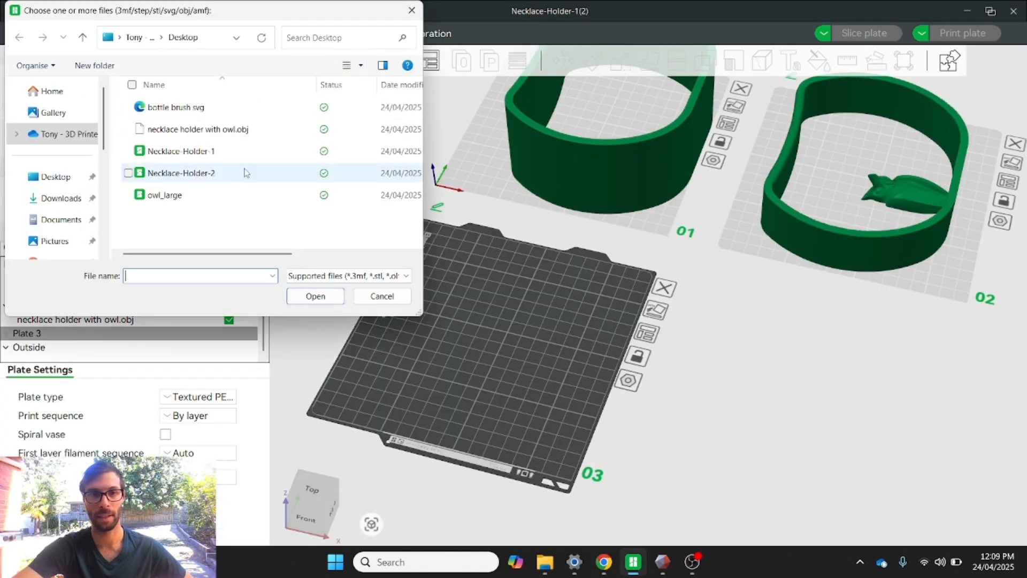
left_click(54, 198)
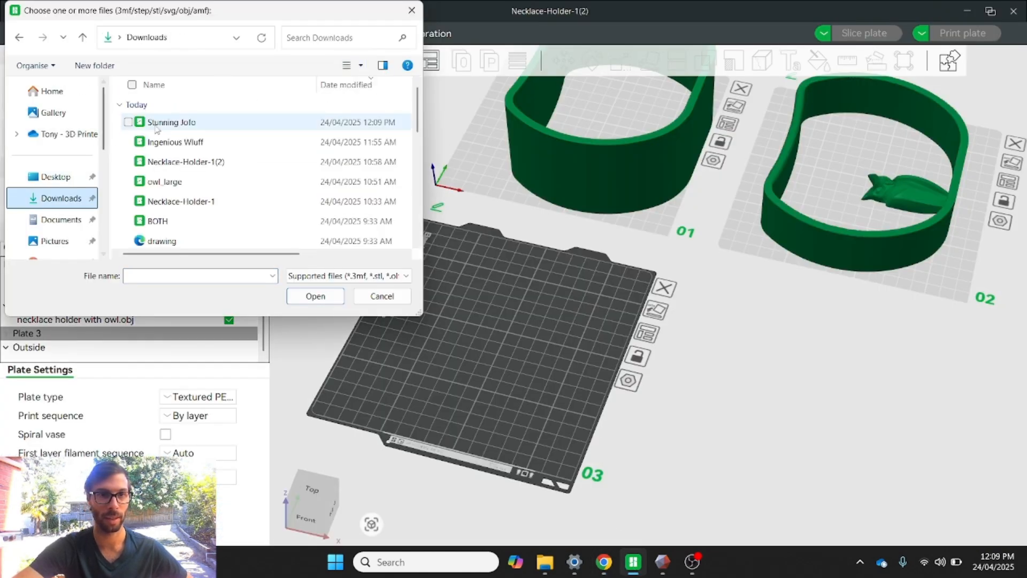
double_click(180, 122)
scroll(551, 337, "up", 5)
right_click_drag(556, 334, 666, 276)
scroll(666, 276, "up", 4)
left_click_drag(666, 276, 824, 301)
scroll(802, 289, "down", 5)
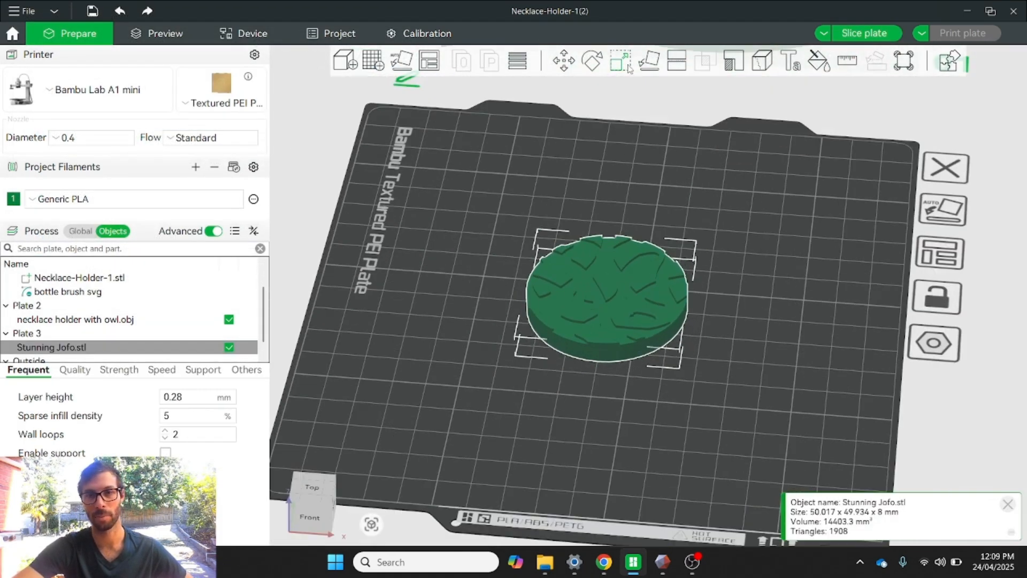
Open the Scale tool for the imported disc and examine the model on plate 3.
left_click(623, 62)
left_click(739, 120)
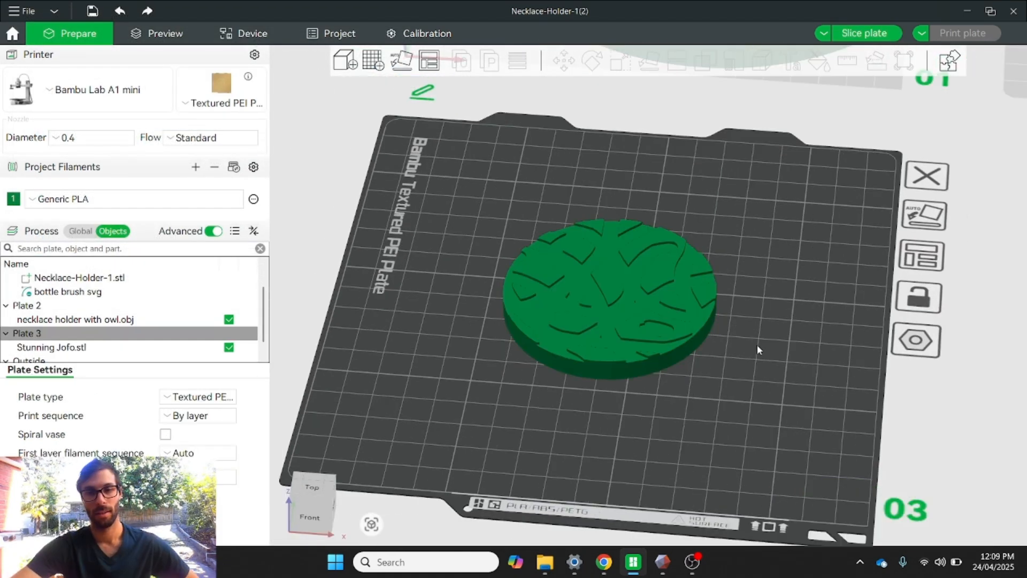
scroll(757, 350, "down", 1)
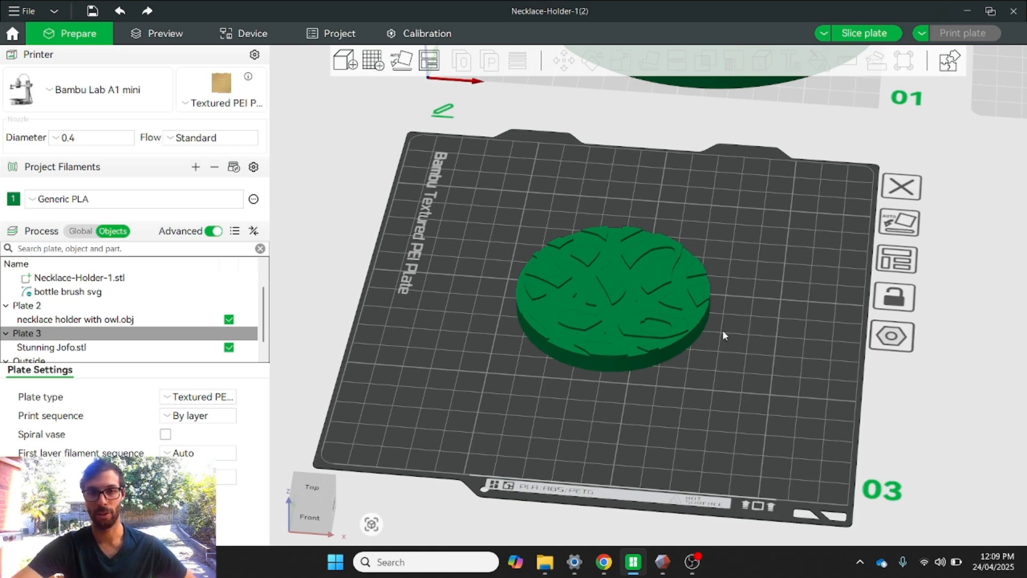
left_click(670, 303)
left_click(760, 302)
mouse_move(760, 302)
left_mouse_down()
mouse_move(769, 292)
mouse_move(762, 304)
left_mouse_up()
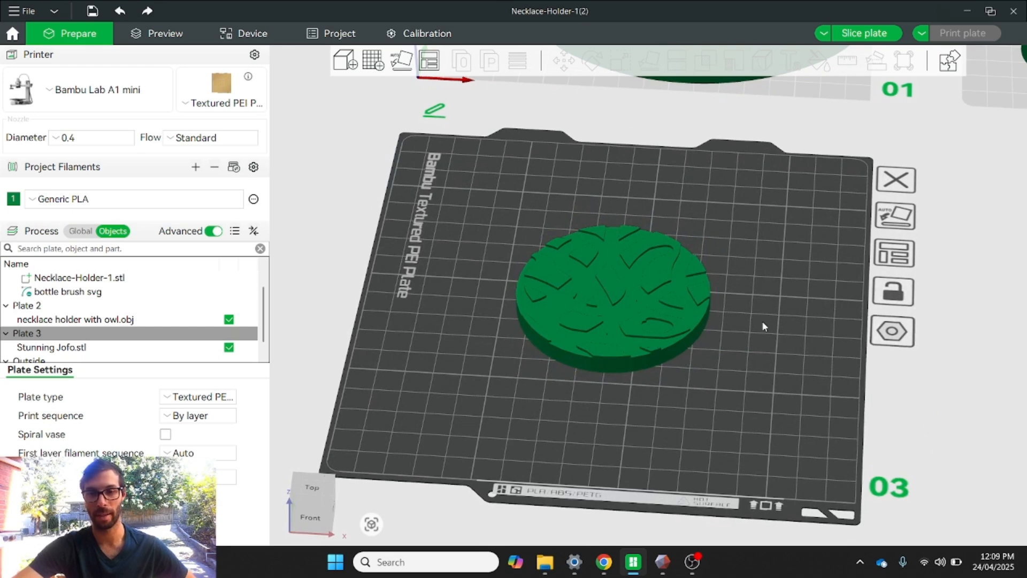
Switch back to Tinkercad, expand the Basic Shapes collection and place a solid Diamond on the workplane beside the disc.
left_click(604, 562)
scroll(909, 353, "down", 6)
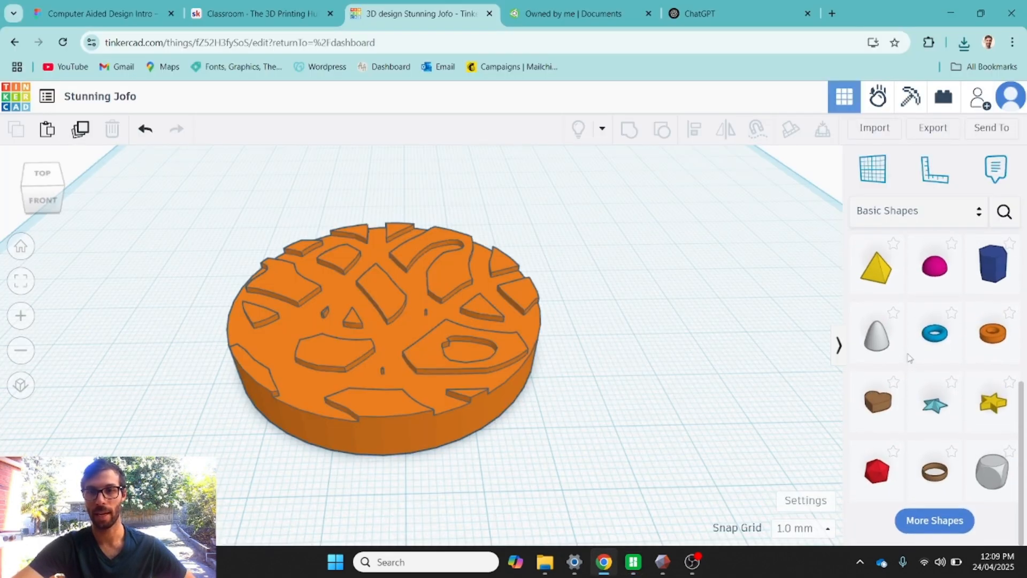
scroll(912, 351, "up", 6)
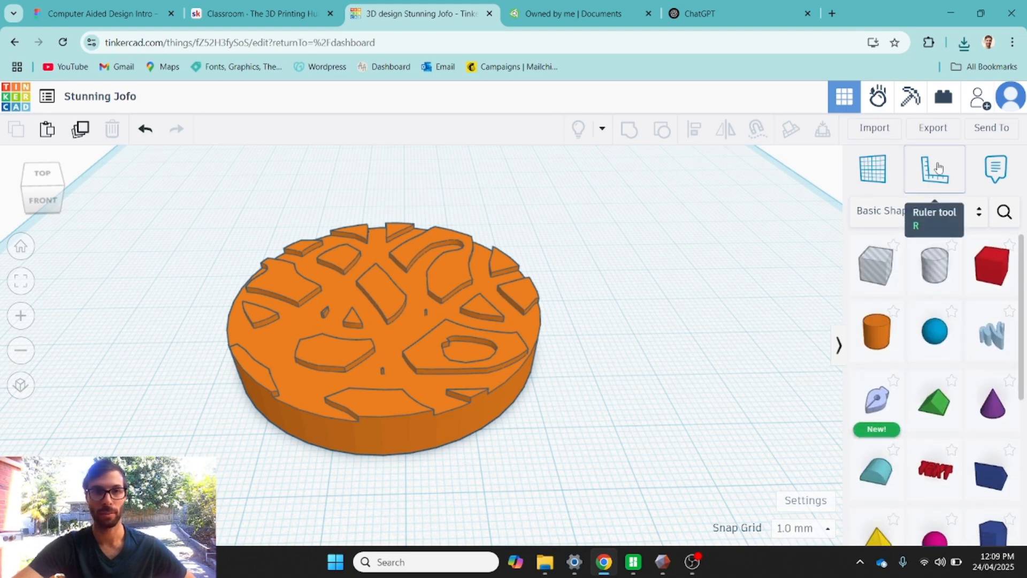
scroll(931, 342, "down", 5)
scroll(933, 357, "up", 1)
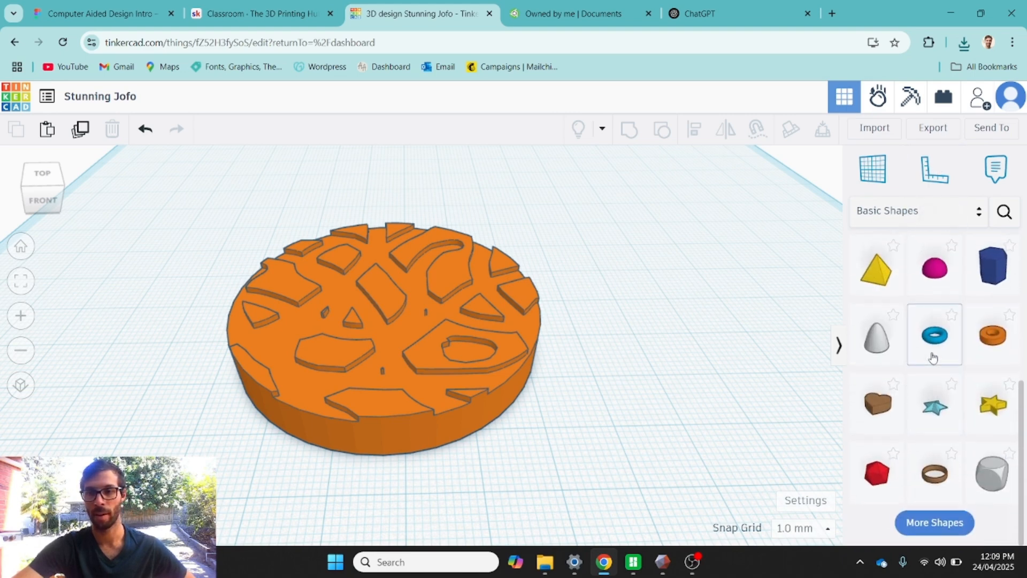
left_click(936, 525)
scroll(954, 402, "down", 1)
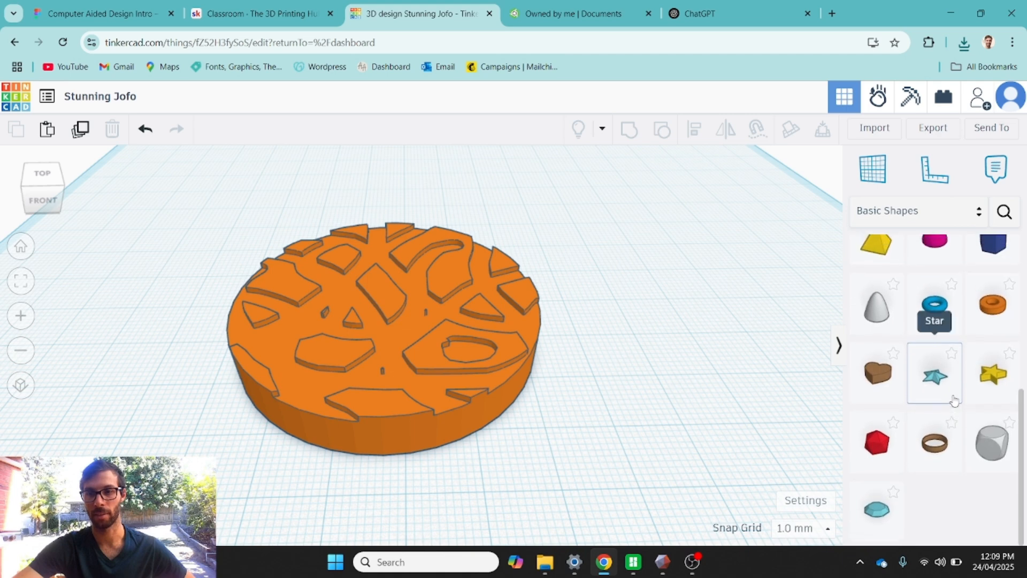
left_click_drag(876, 513, 661, 372)
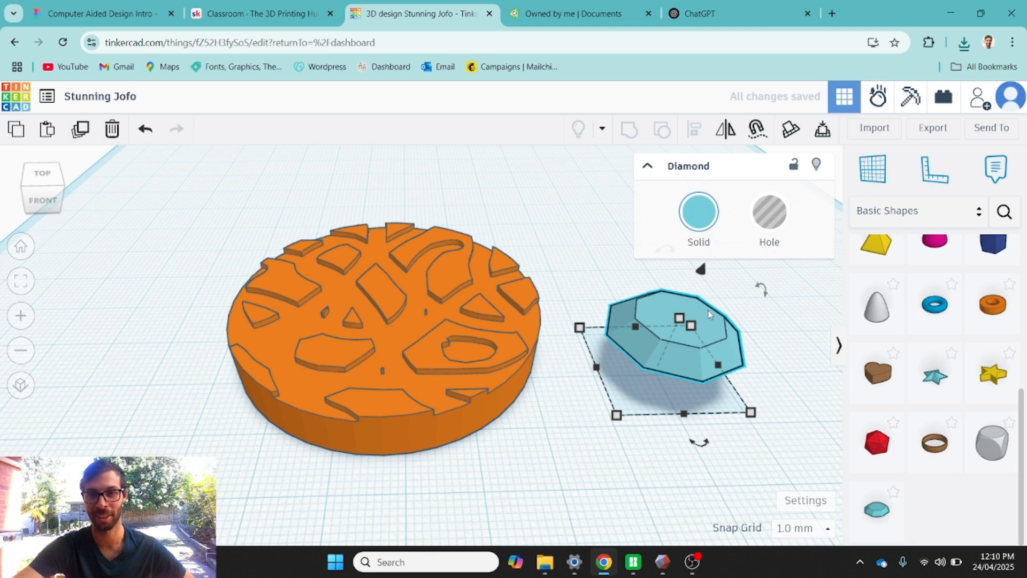
Rotate the diamond so that its pointed side faces up.
scroll(716, 330, "down", 1)
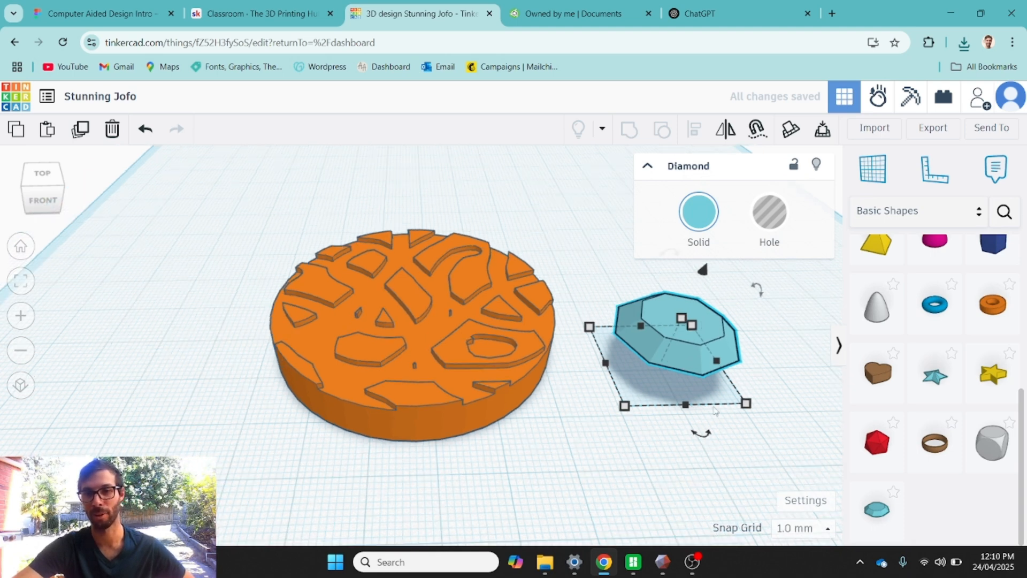
mouse_move(701, 432)
scroll(763, 377, "down", 2)
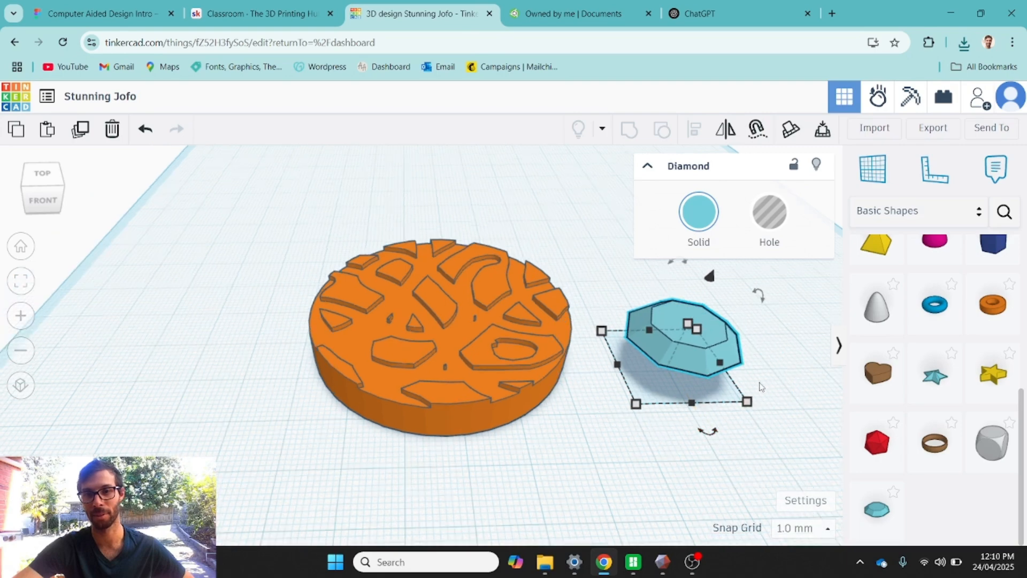
left_click_drag(764, 299, 691, 412)
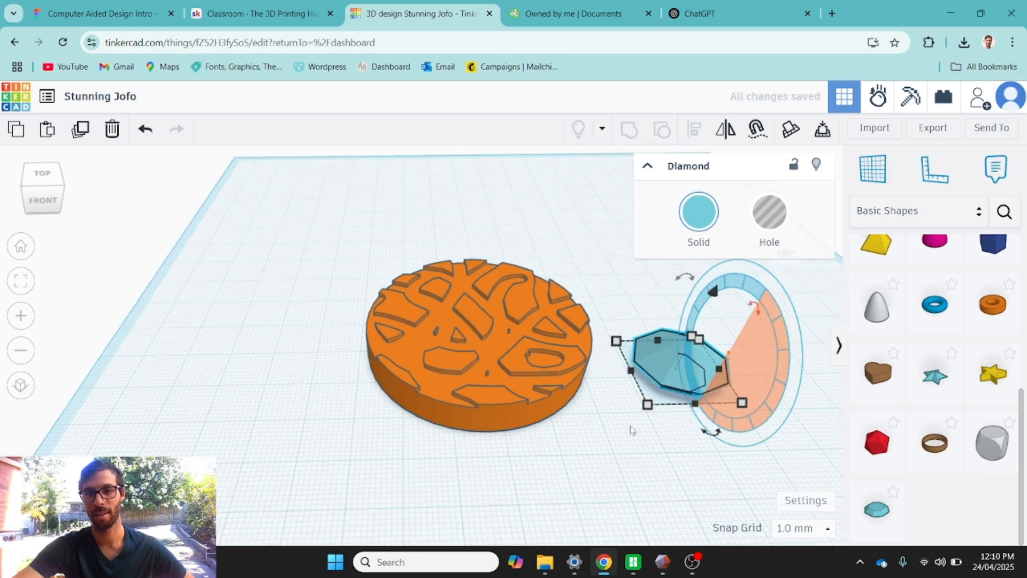
right_click_drag(691, 412, 700, 348)
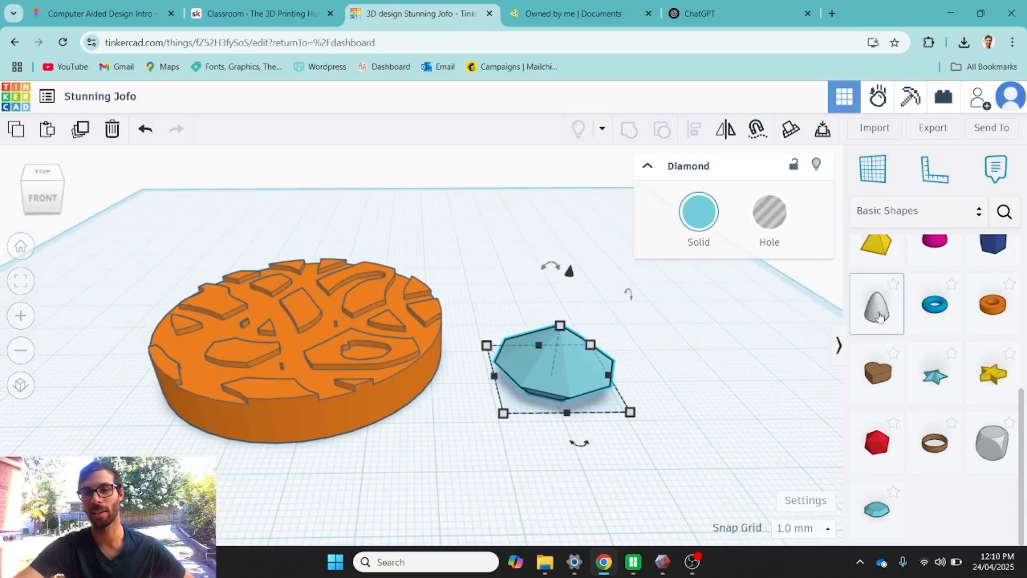
scroll(888, 348, "up", 10)
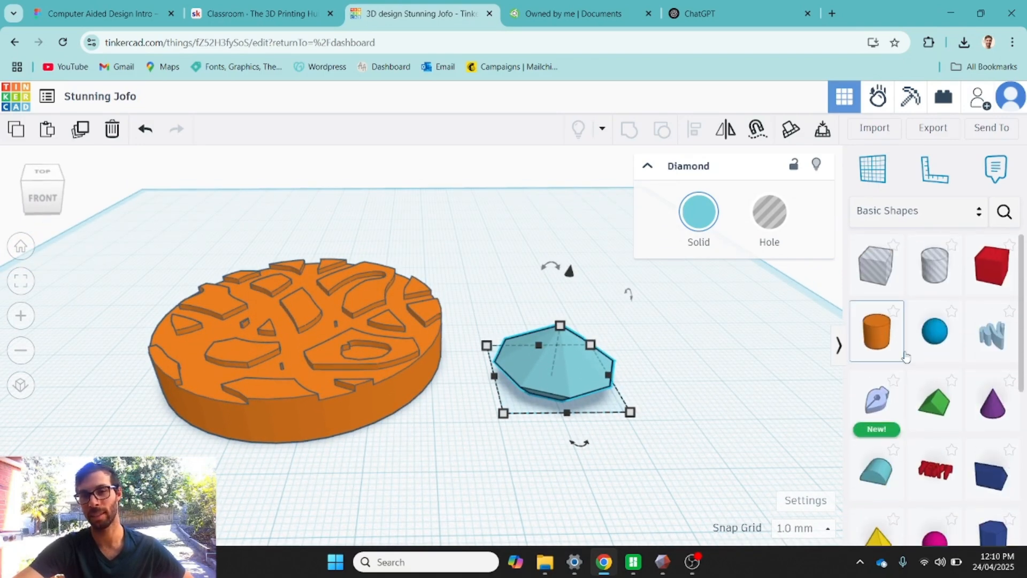
left_click(785, 324)
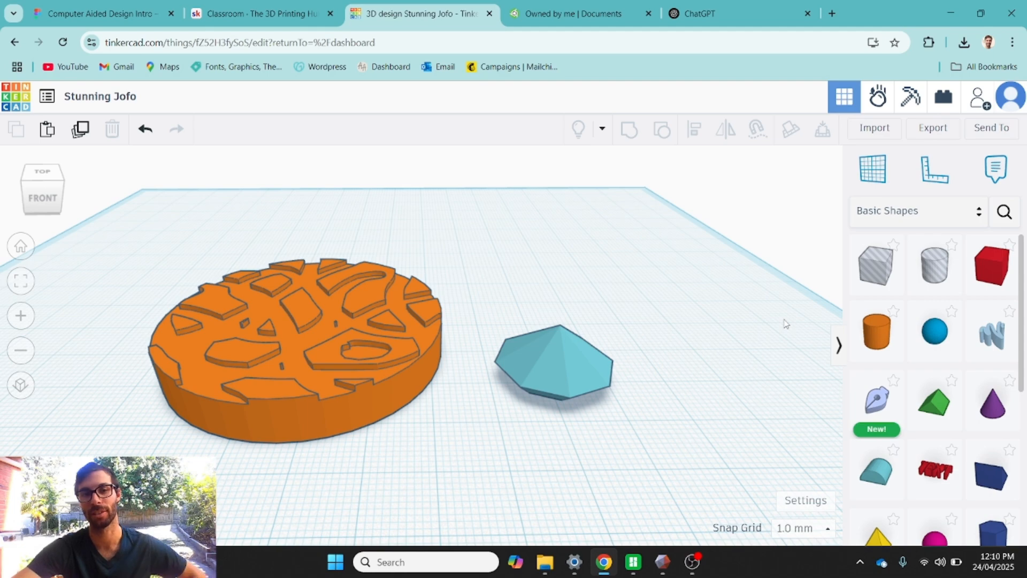
Switch to the Computer Aided Design Intro board in Figma and select the Onshape logo under Phase 2.
left_click(256, 6)
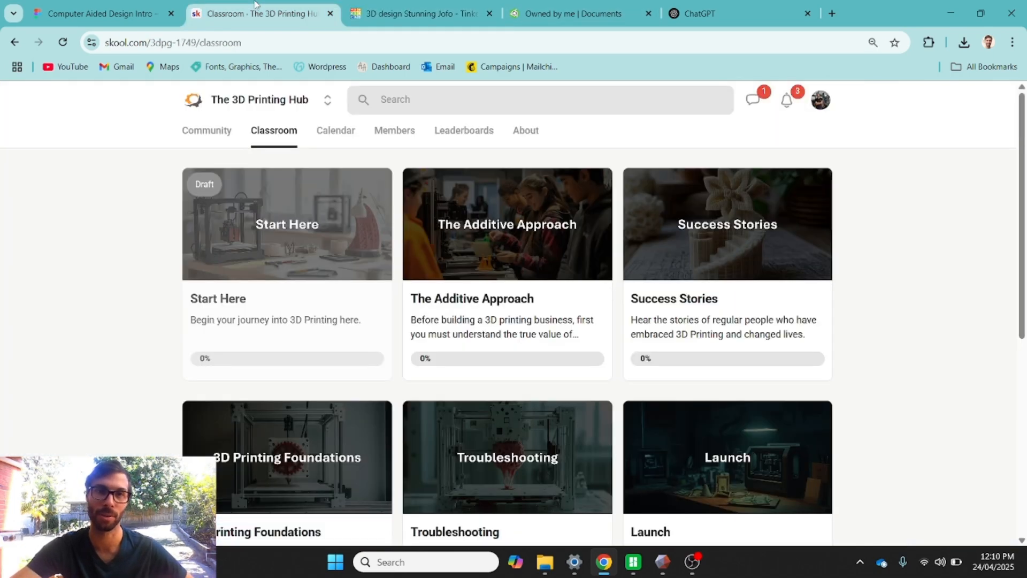
left_click(128, 7)
left_click(533, 421)
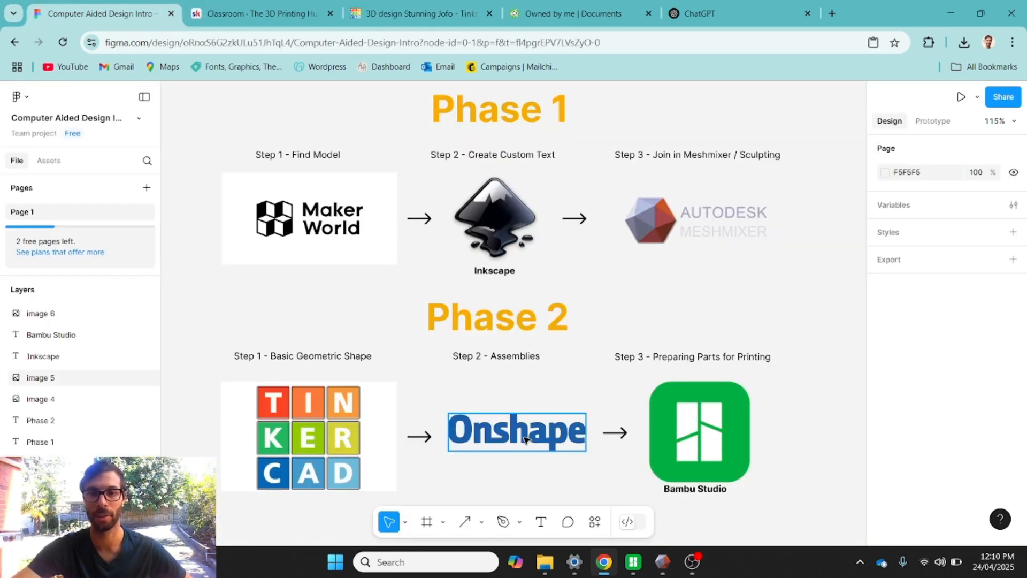
scroll(539, 375, "down", 1)
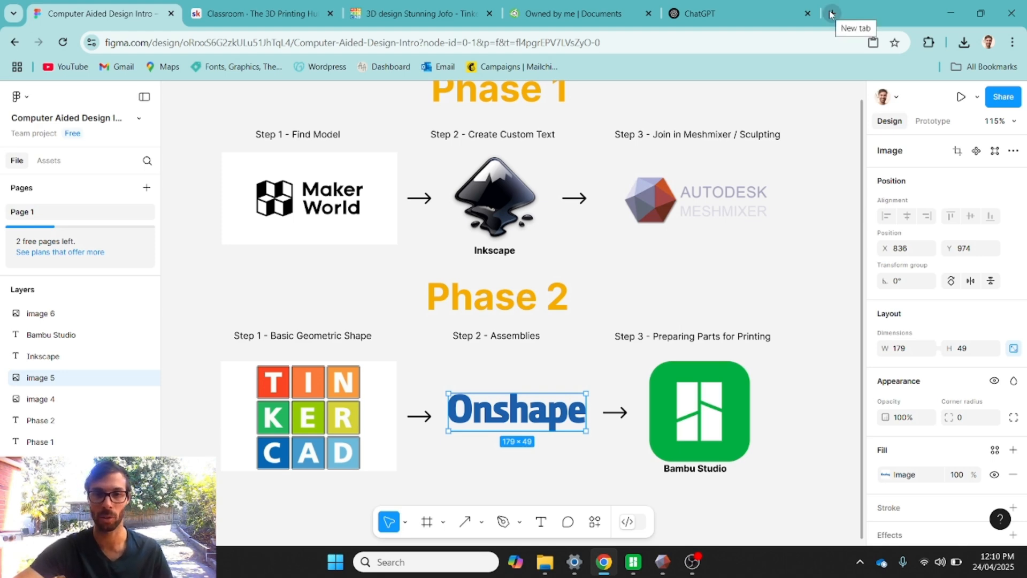
Switch to Onshape and create a new public document named Test Piece - Jig.
left_click(558, 18)
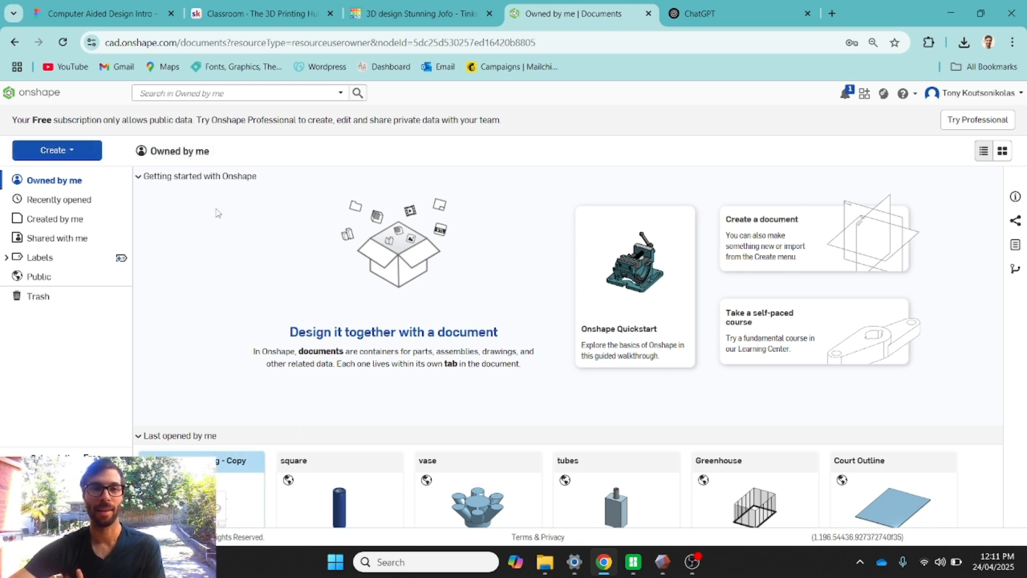
left_click(88, 151)
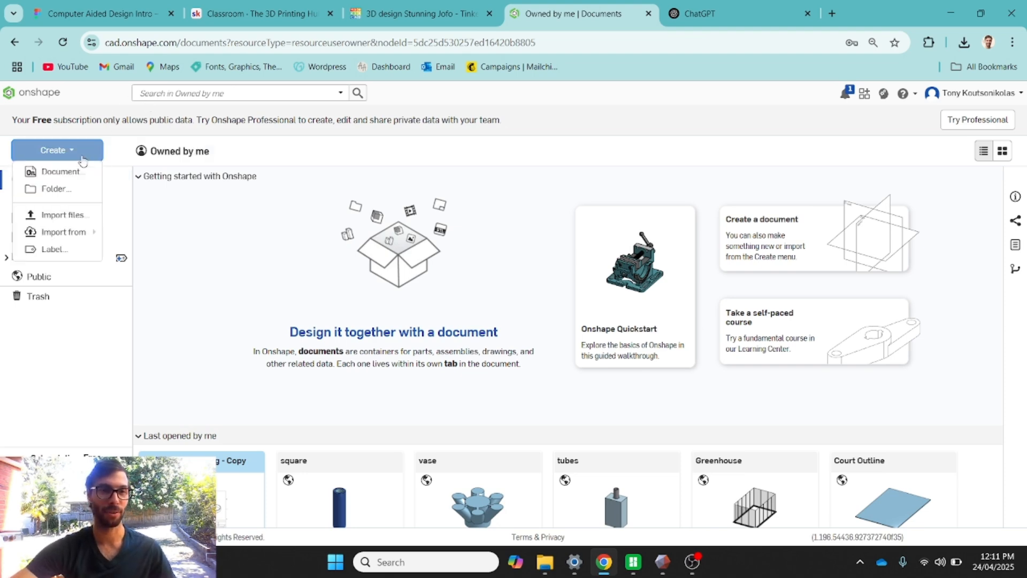
left_click(73, 172)
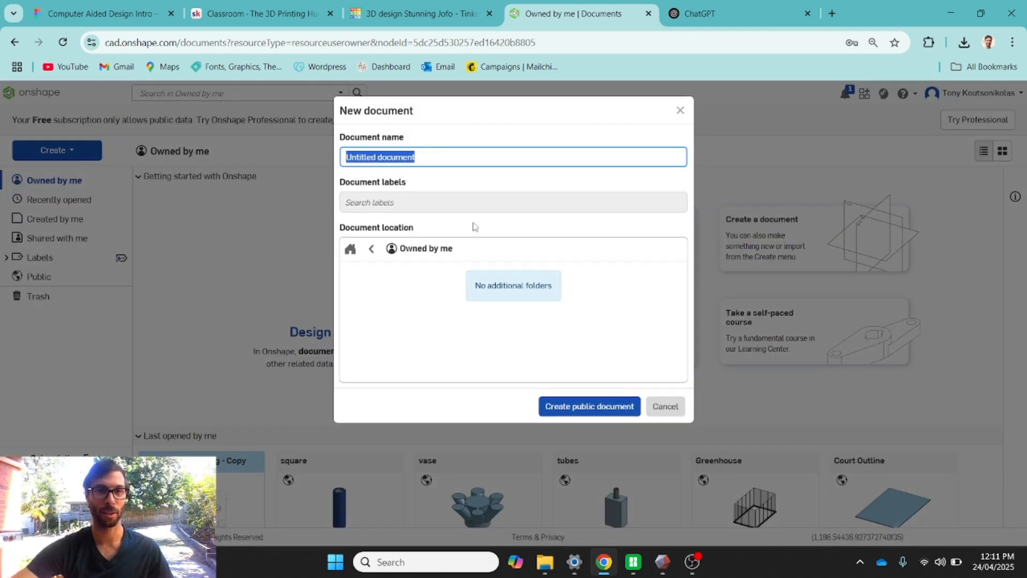
type("Test")
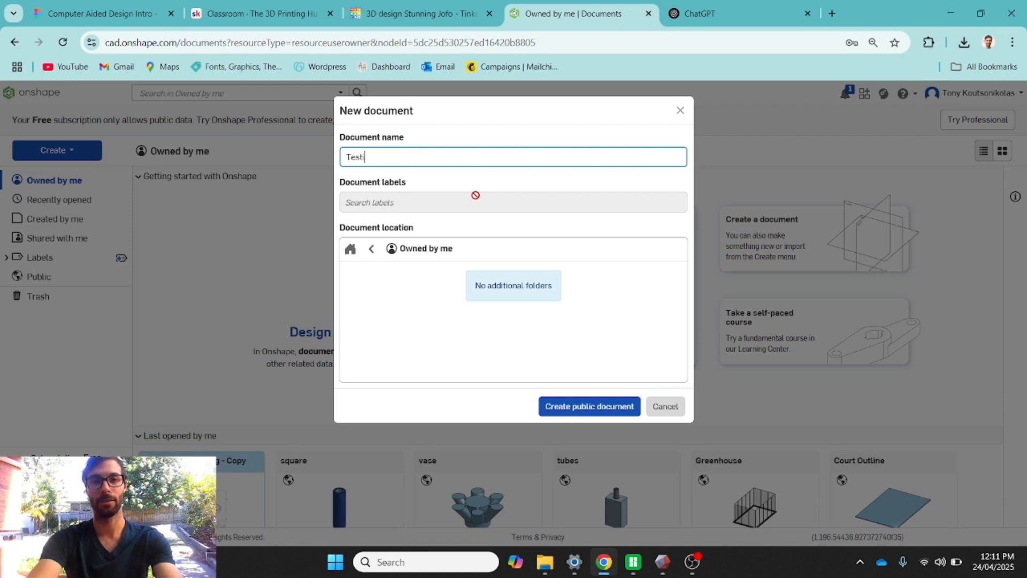
type(" Piece - Jig")
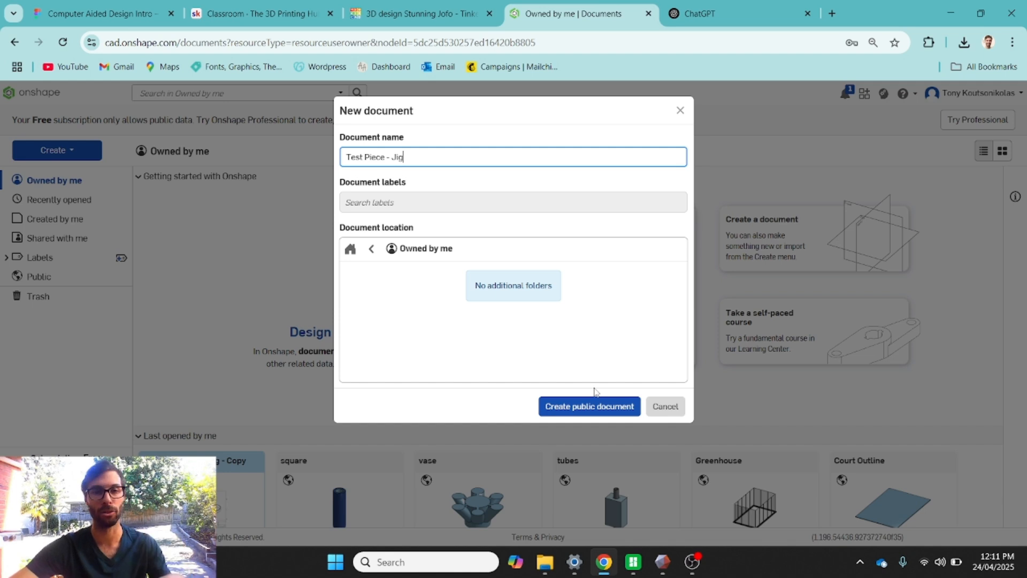
left_click(595, 411)
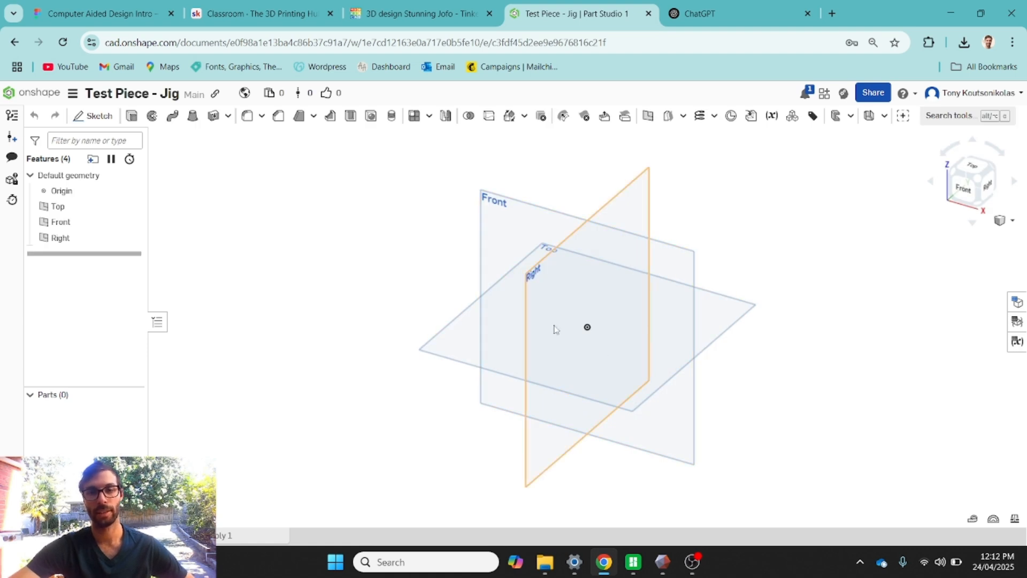
mouse_move(468, 298)
right_mouse_down()
mouse_move(486, 284)
mouse_move(492, 298)
mouse_move(447, 303)
mouse_move(465, 303)
right_mouse_up()
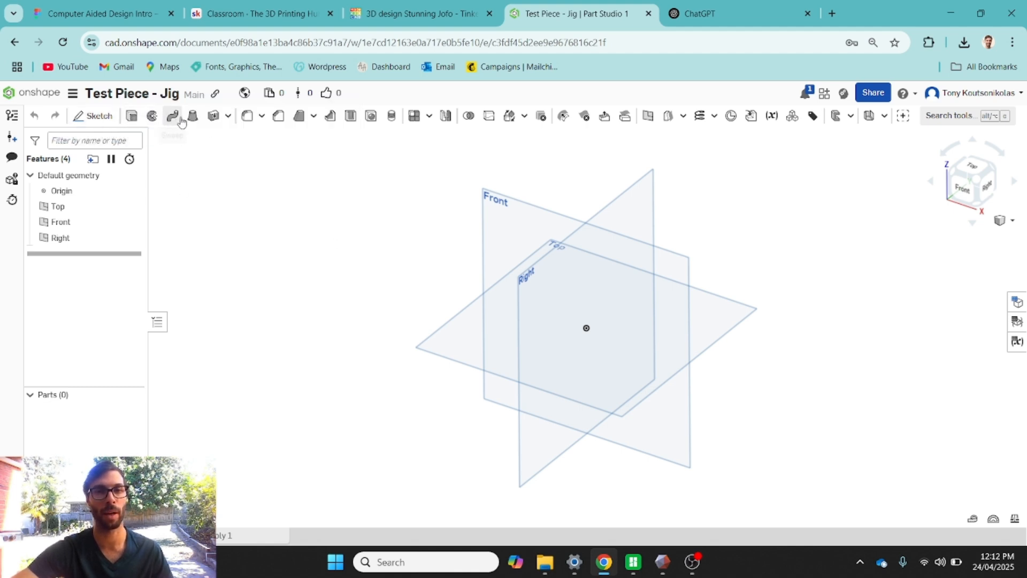
left_click(485, 247)
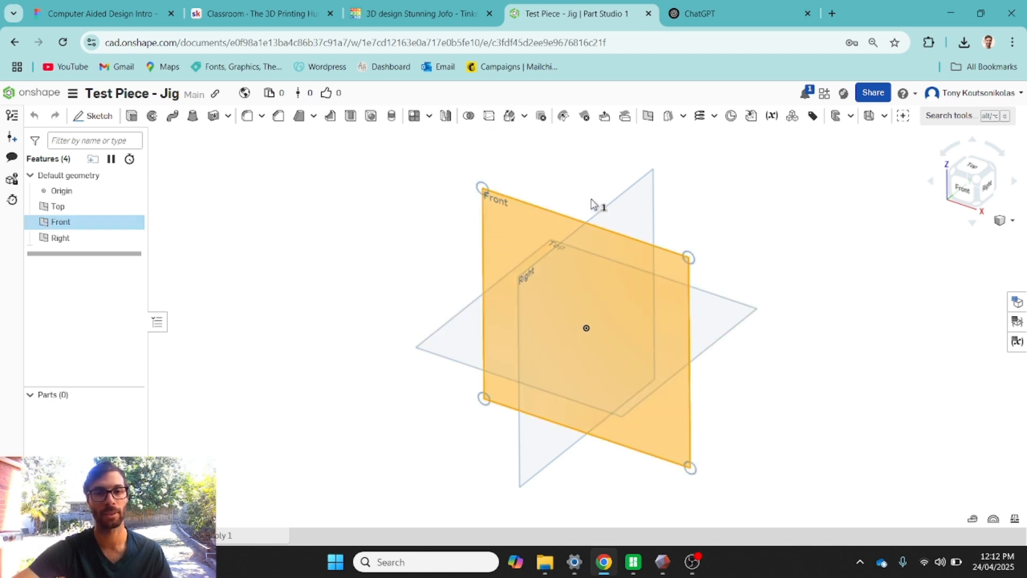
left_click(438, 211)
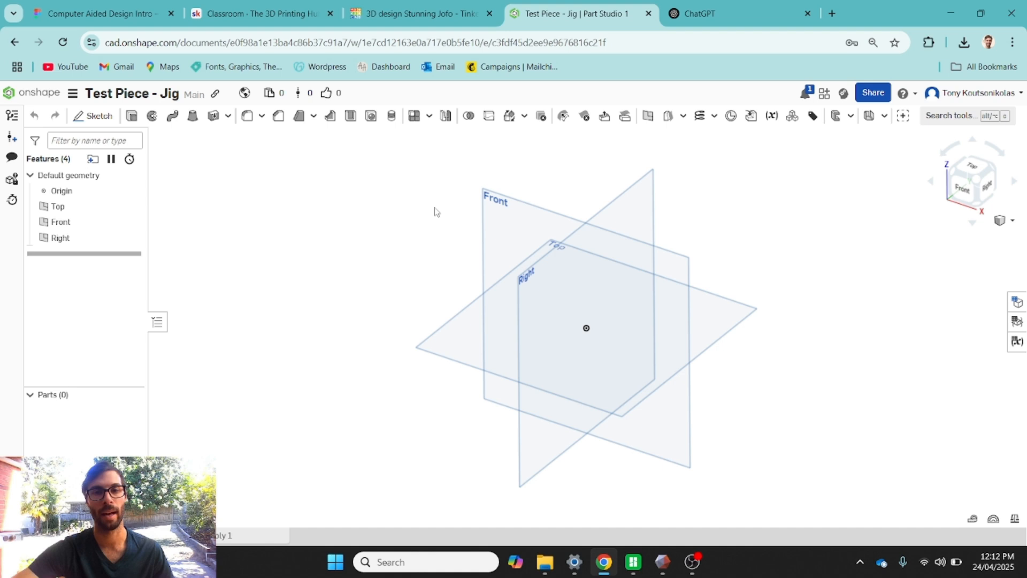
left_click(464, 336)
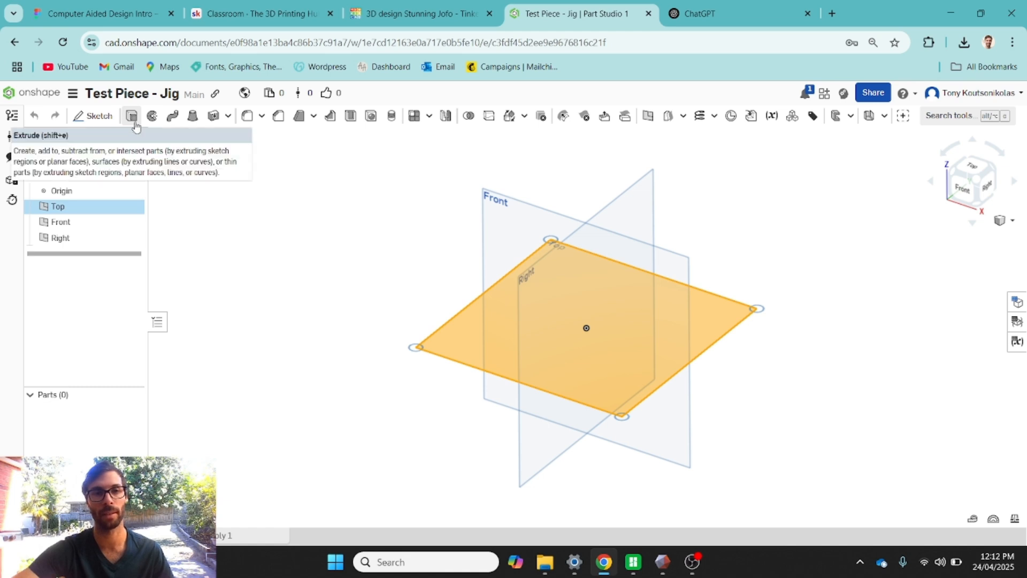
left_click(357, 250)
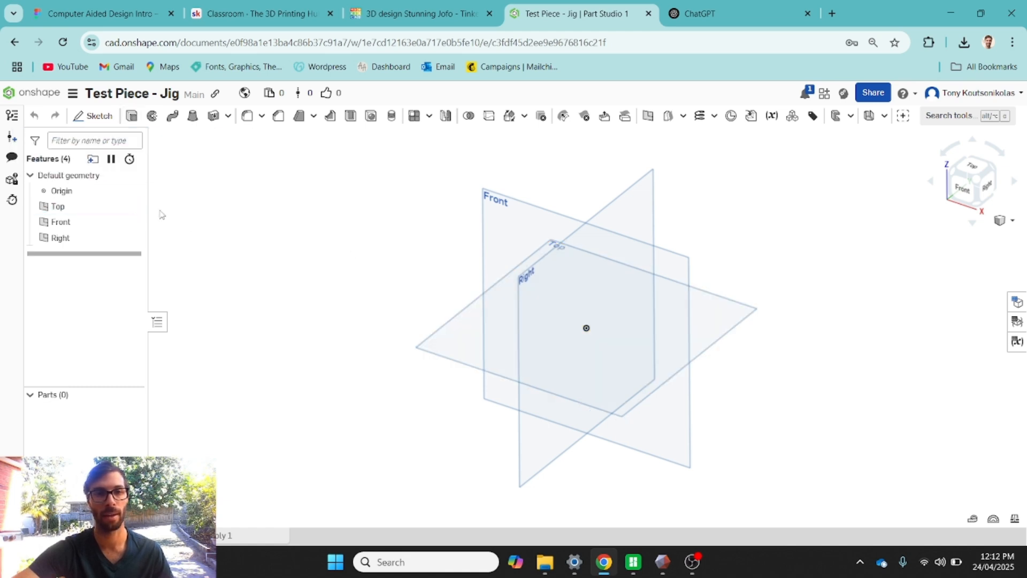
Hide the Front and Right planes and start a new sketch on the Top plane.
left_click(132, 221)
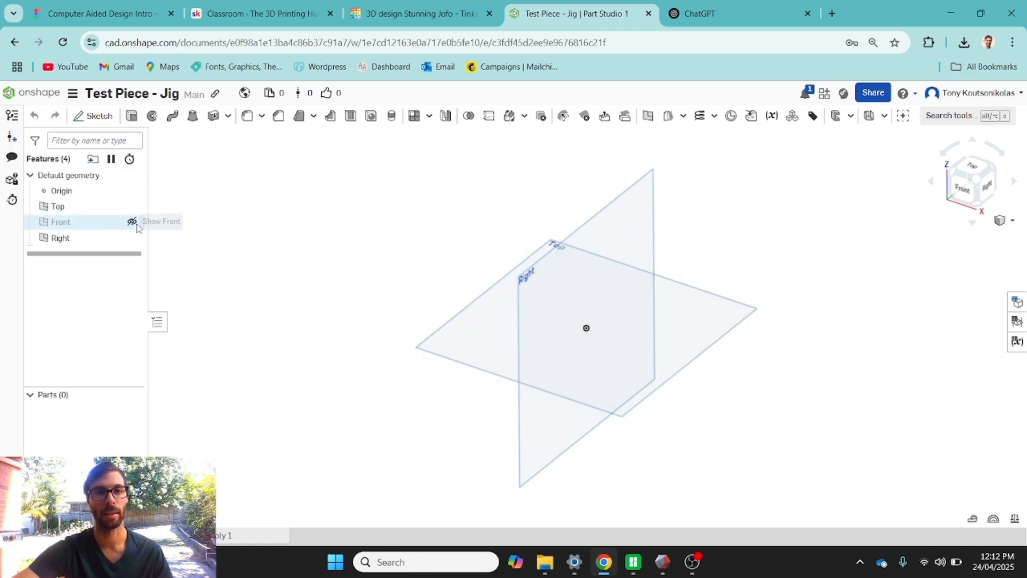
left_click(132, 238)
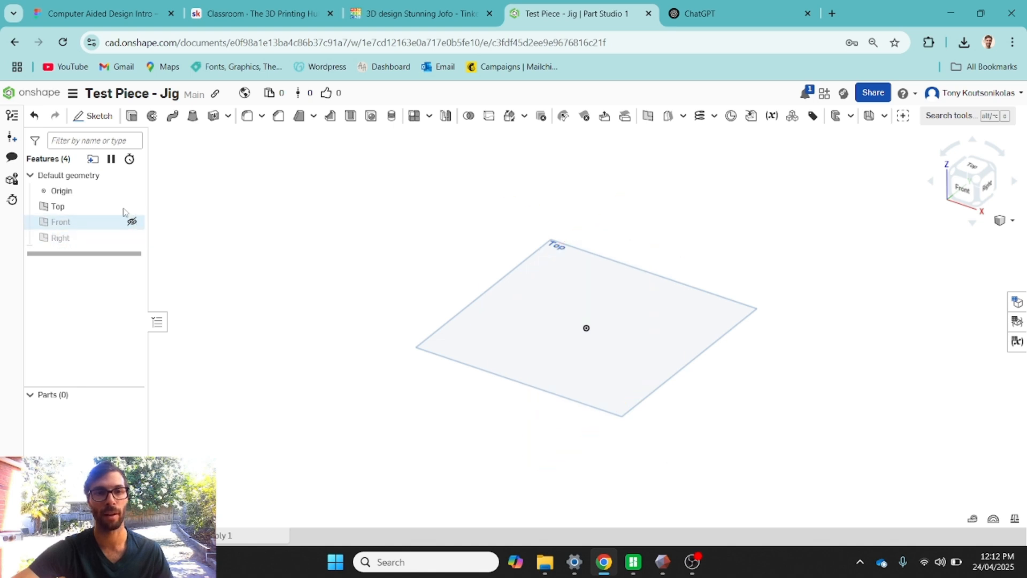
left_click(115, 207)
right_click(531, 303)
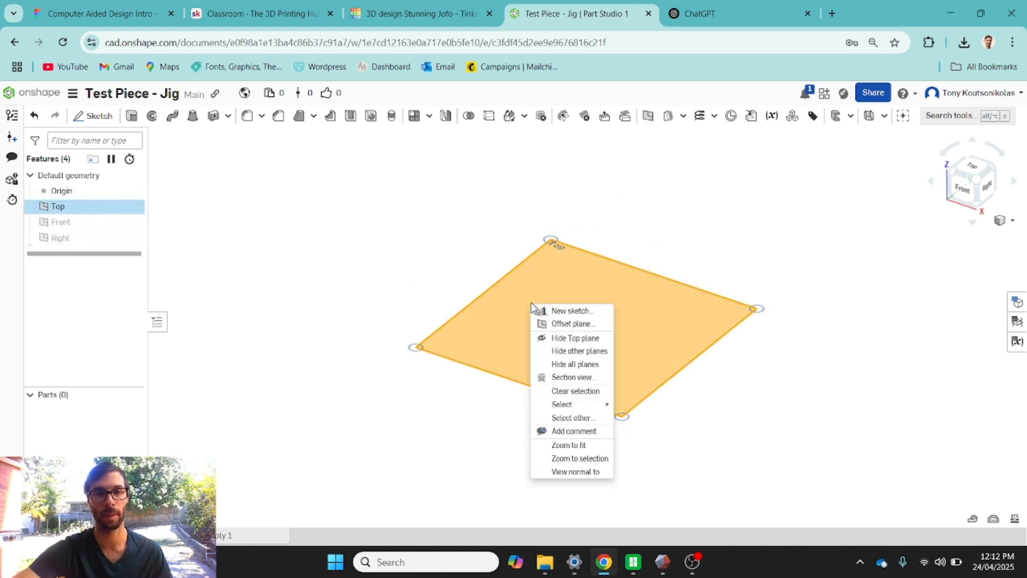
left_click(565, 312)
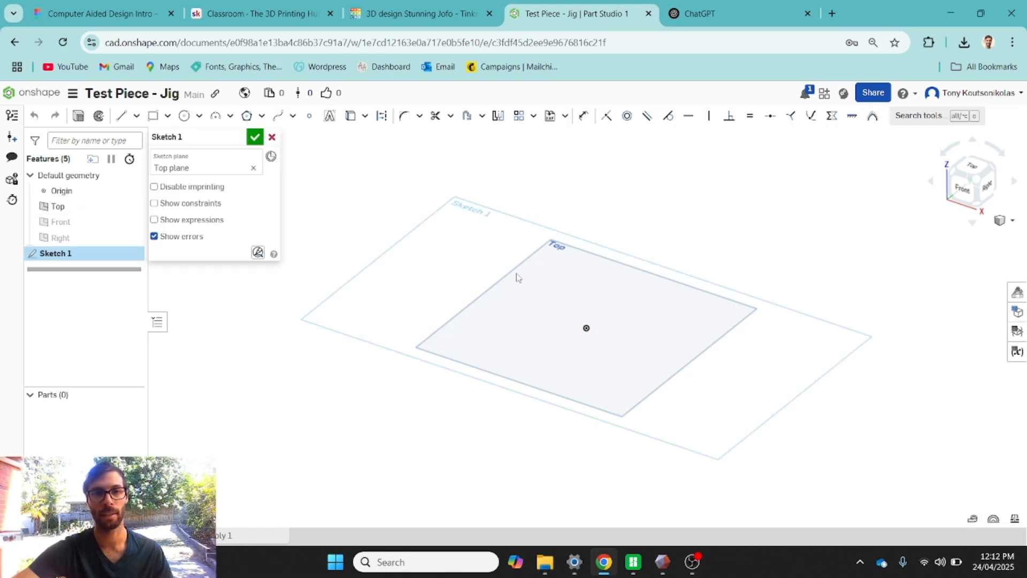
Sketch a center point rectangle about 78 by 77 mm, centred on the origin and viewed straight onto the Top plane.
key("n")
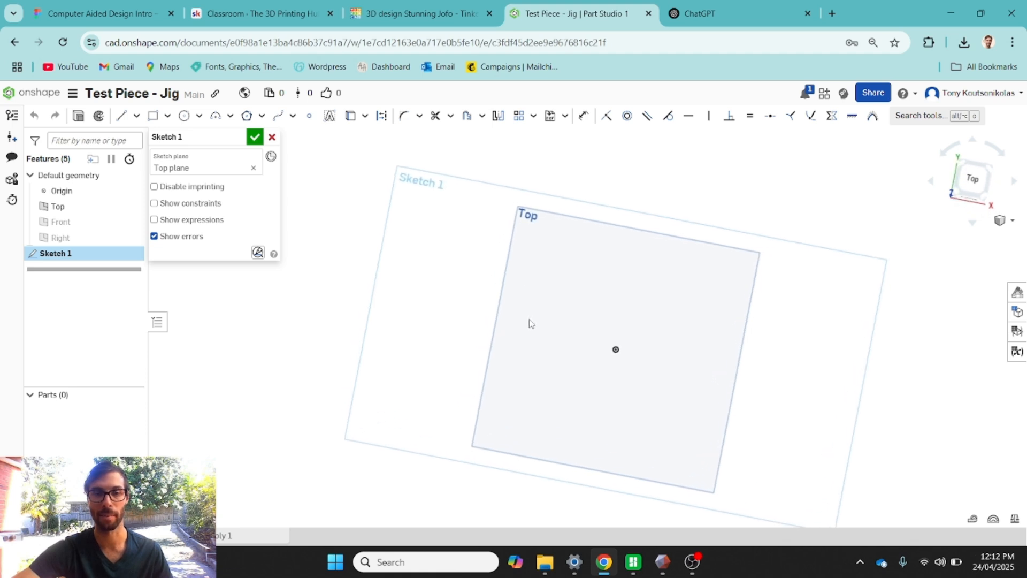
mouse_move(531, 324)
right_mouse_down()
mouse_move(529, 245)
mouse_move(531, 322)
right_mouse_up()
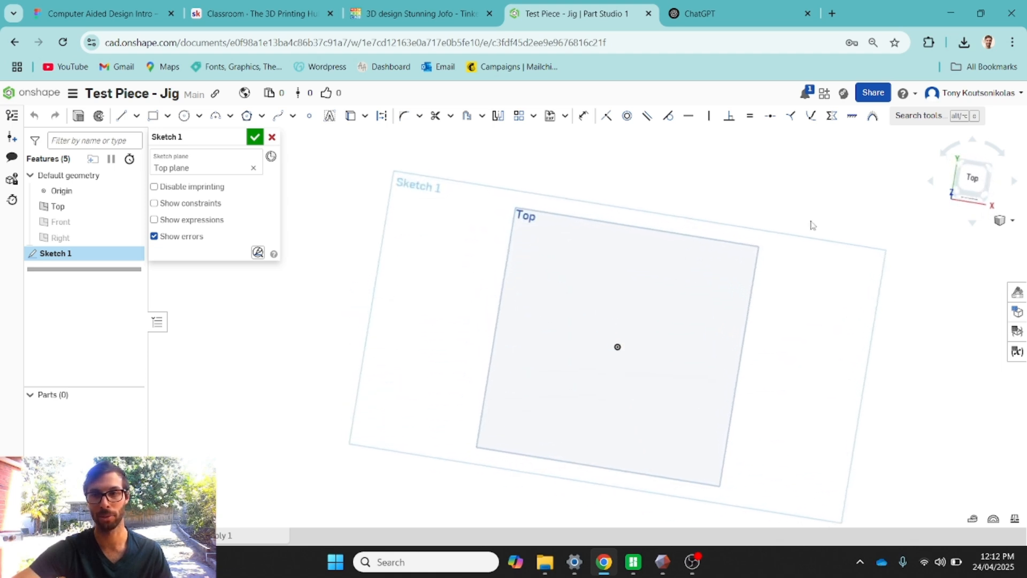
left_click(974, 182)
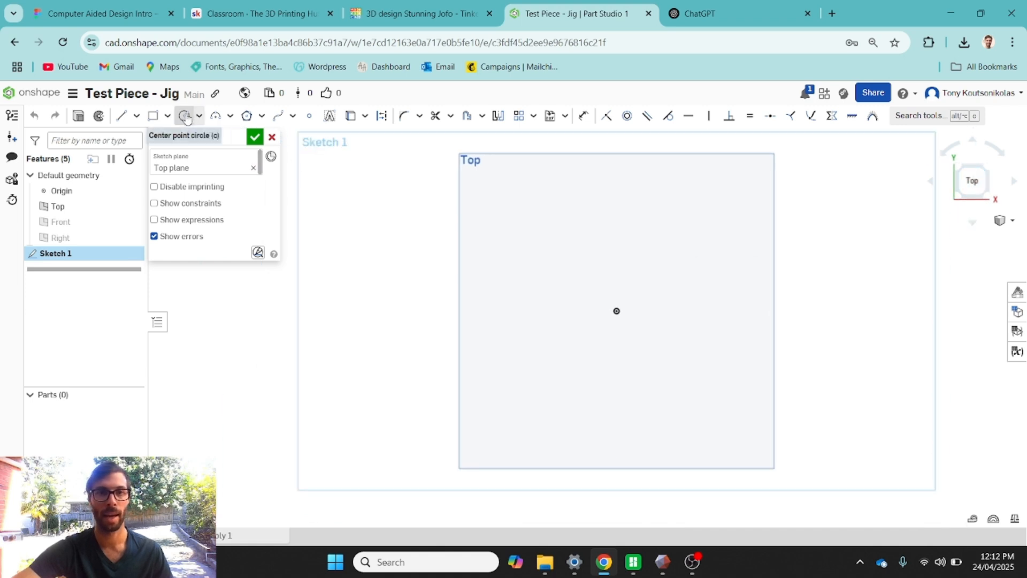
left_click(154, 116)
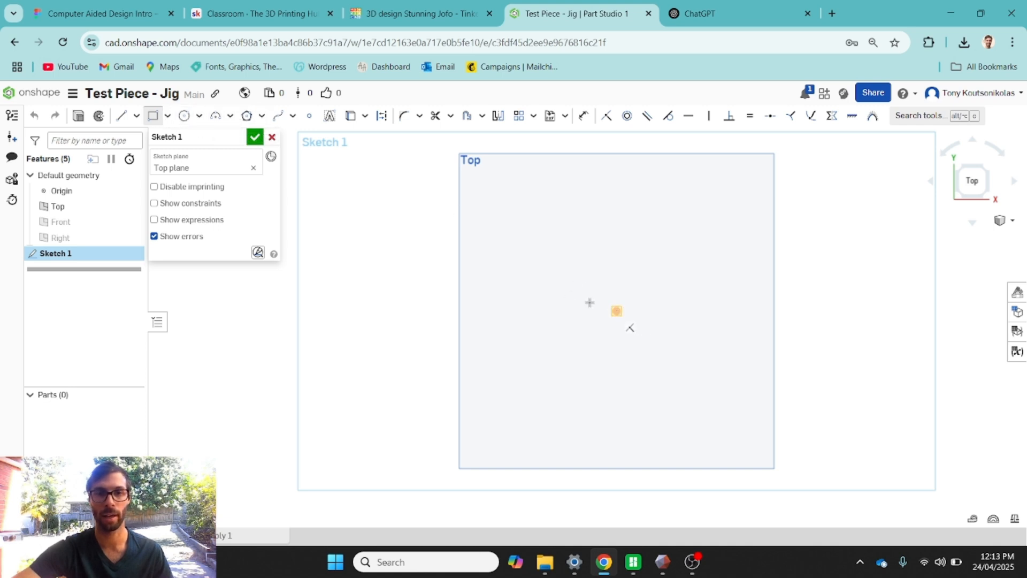
left_click(168, 115)
left_click(177, 155)
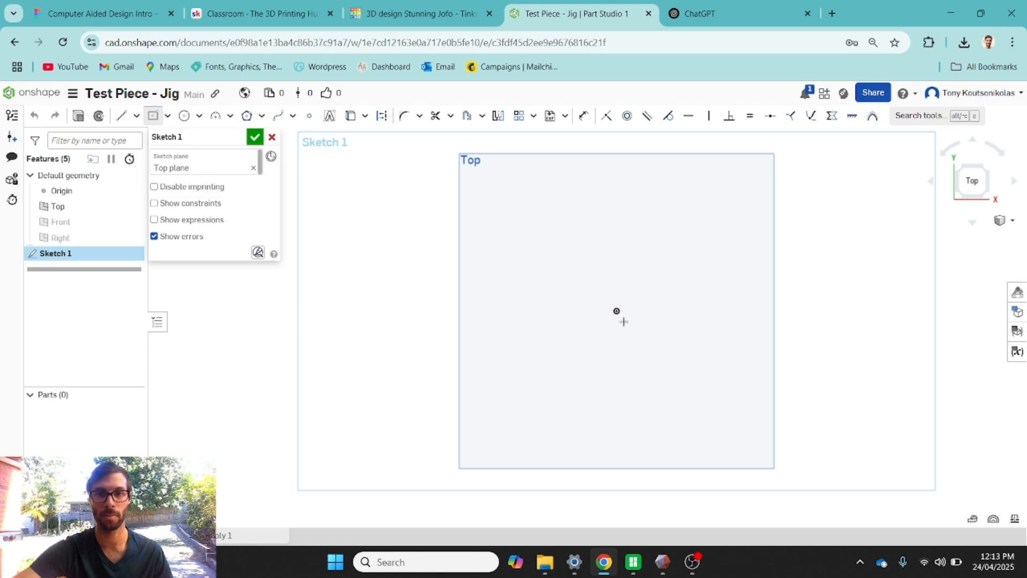
left_click(616, 311)
left_click(535, 231)
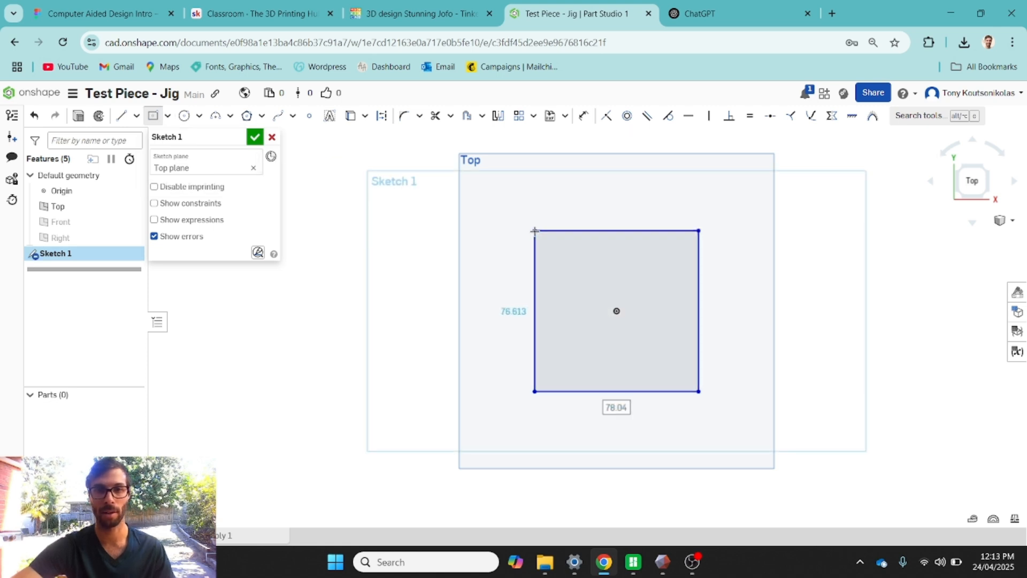
Set the rectangle's width and height to 100 mm each.
type("100")
key("Tab")
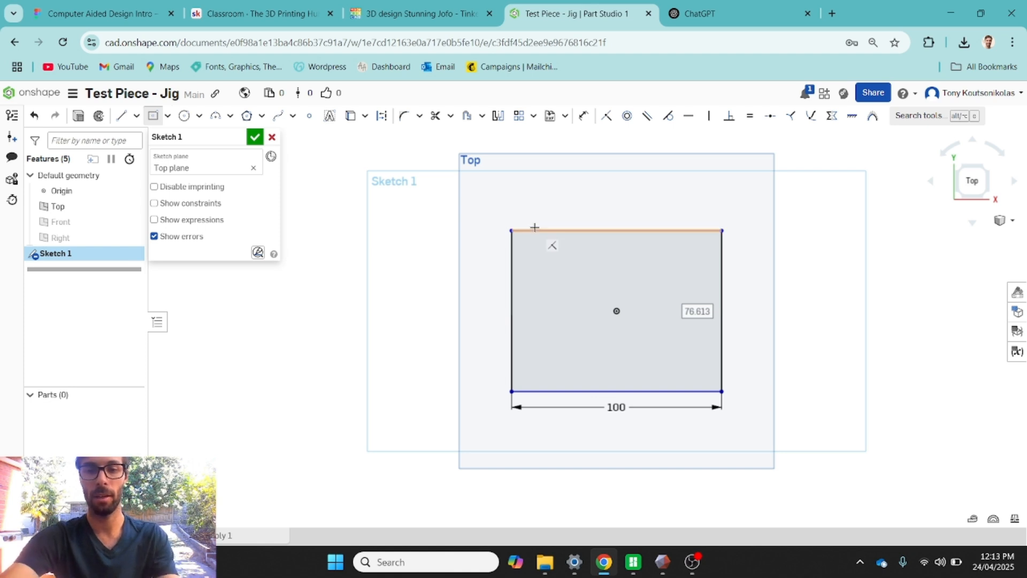
type("8")
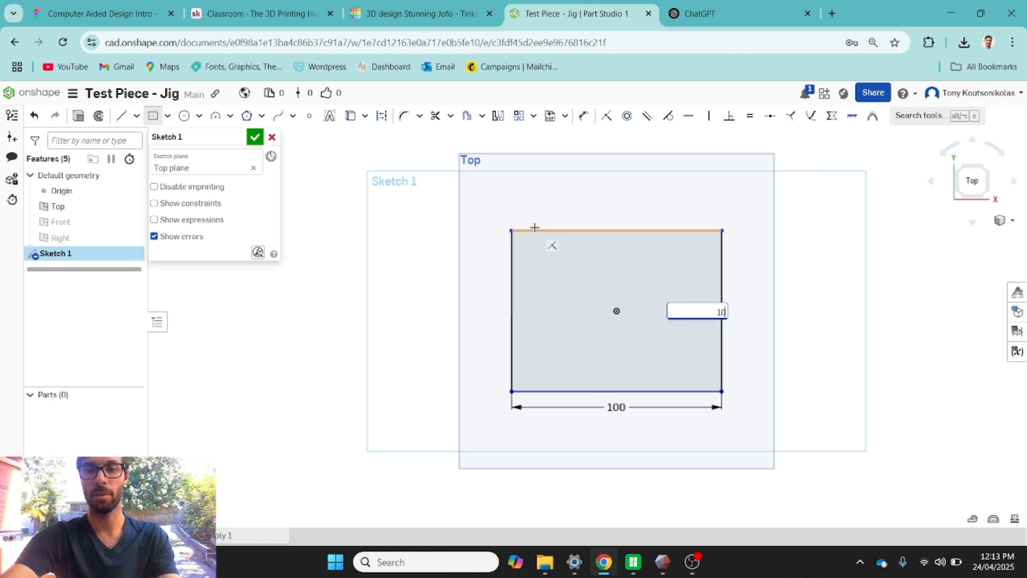
key("Return")
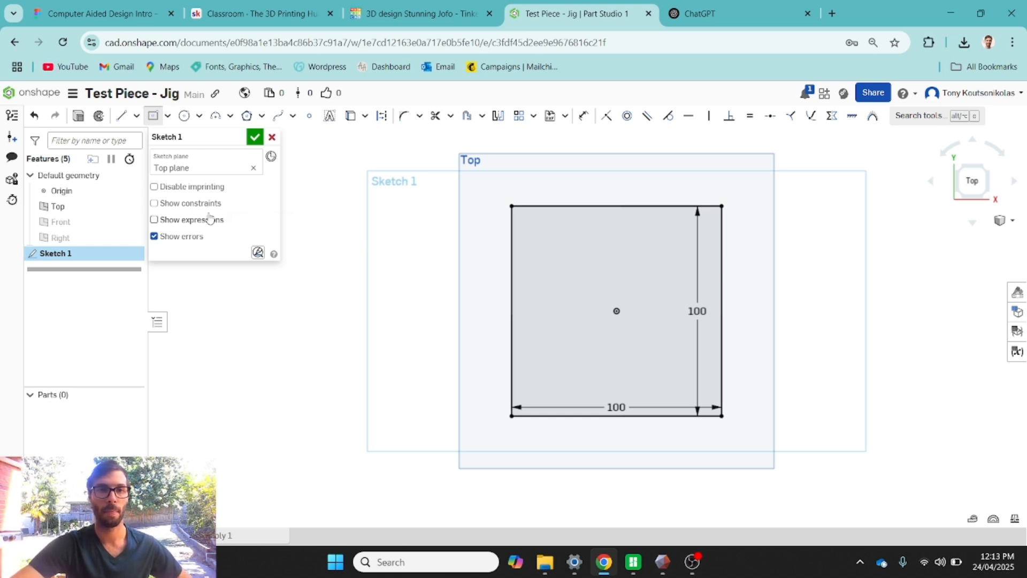
Extrude the square sketch 25 mm upward as a new solid, then delete that extrusion from the feature list.
key("shift+e")
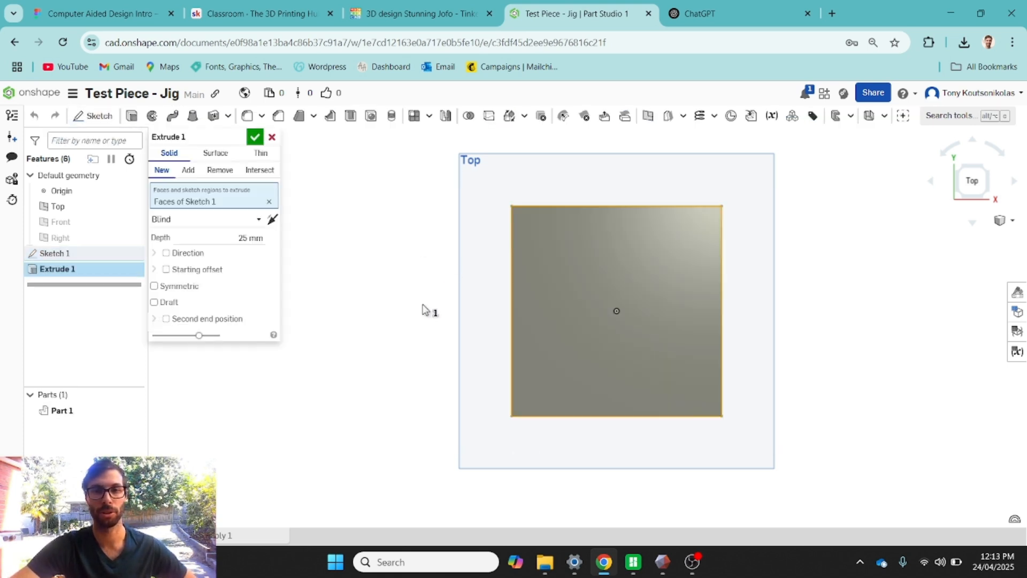
right_click_drag(424, 307, 396, 245)
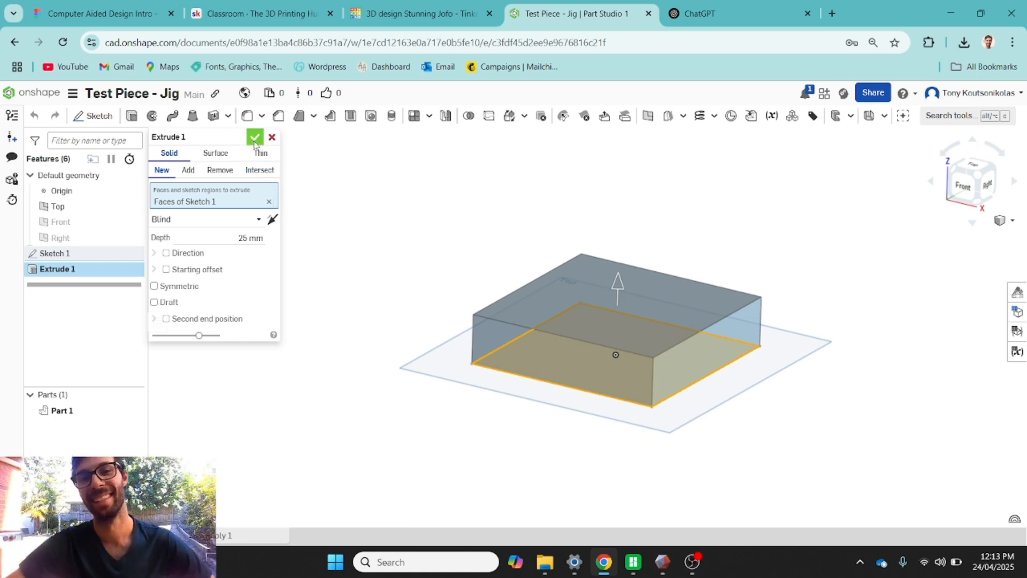
left_click(254, 138)
right_click(422, 201)
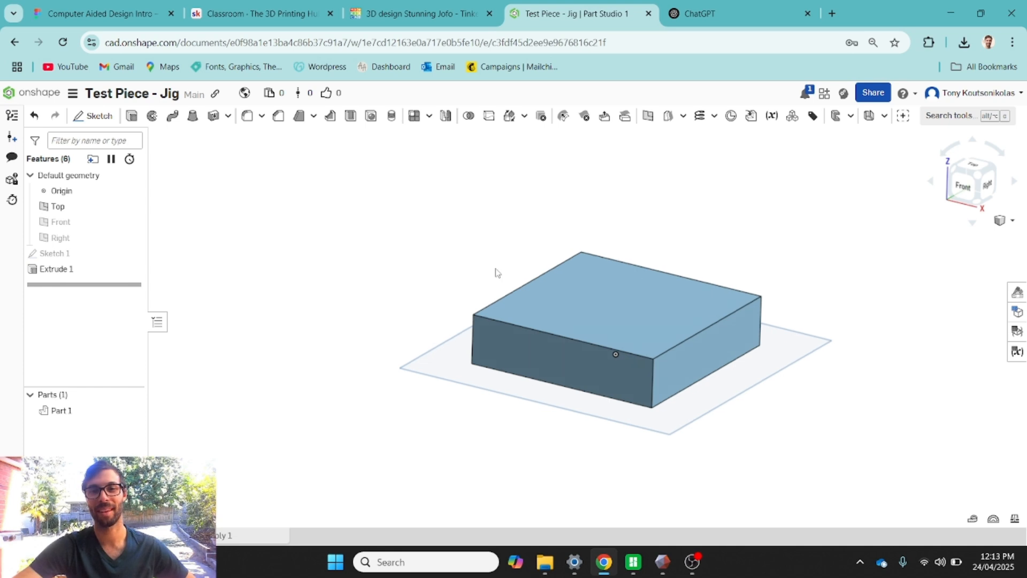
right_click_drag(496, 269, 493, 310)
right_click_drag(640, 189, 644, 169)
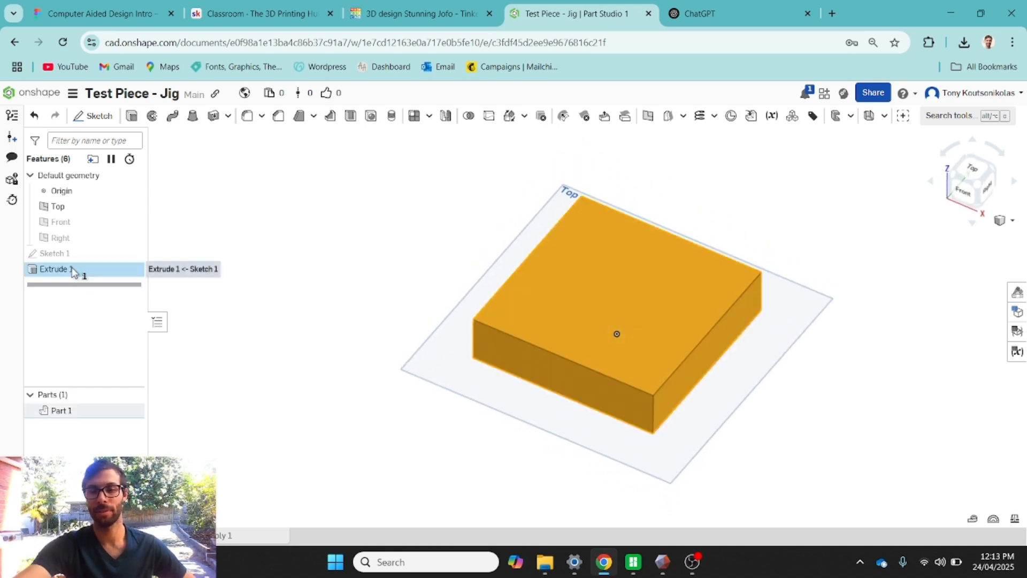
key("Delete")
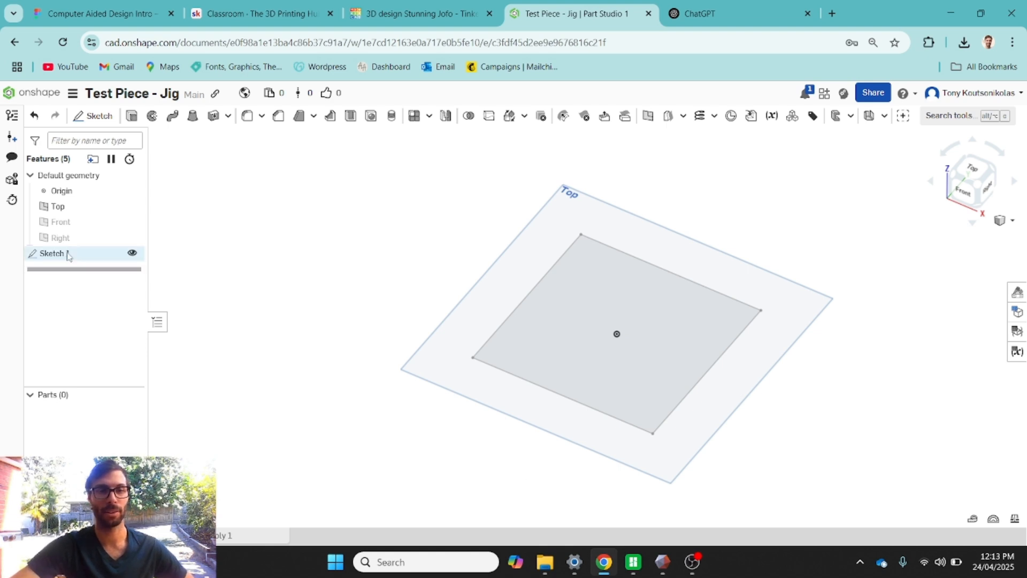
Revolve the 100 mm square sketch as a new solid, using one of its side edges as the axis.
left_click(81, 253)
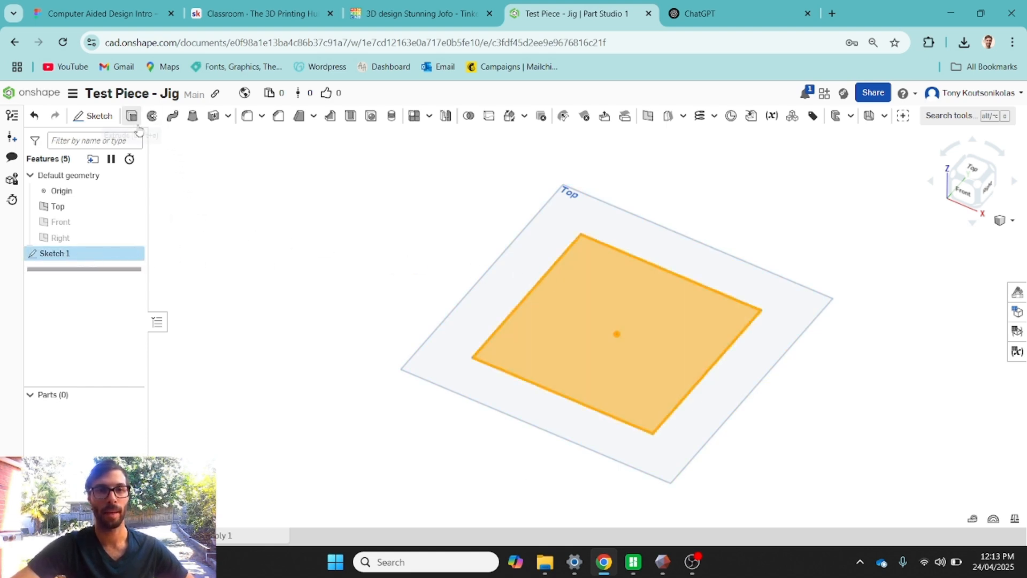
left_click(153, 116)
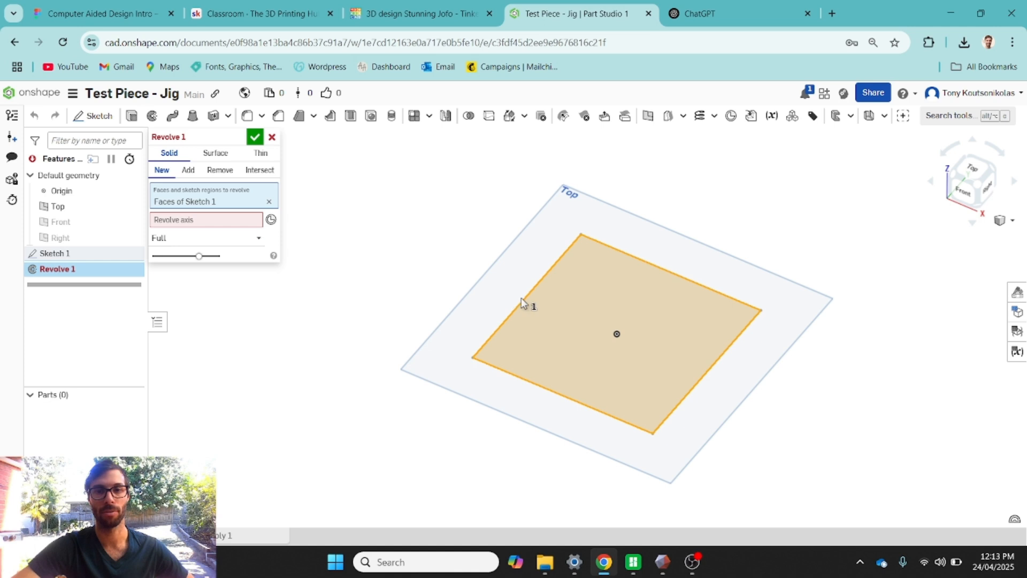
left_click(230, 220)
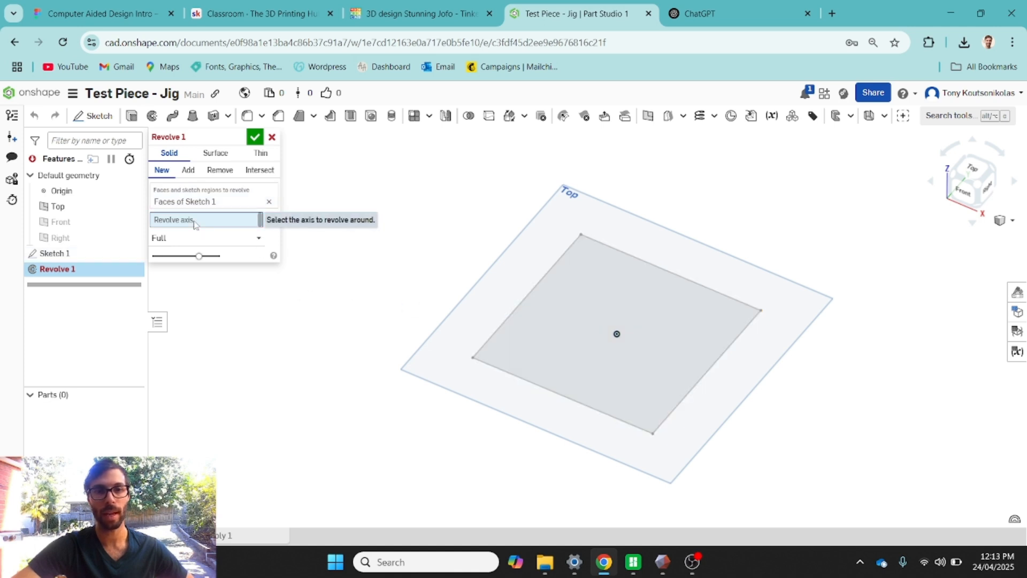
left_click(532, 292)
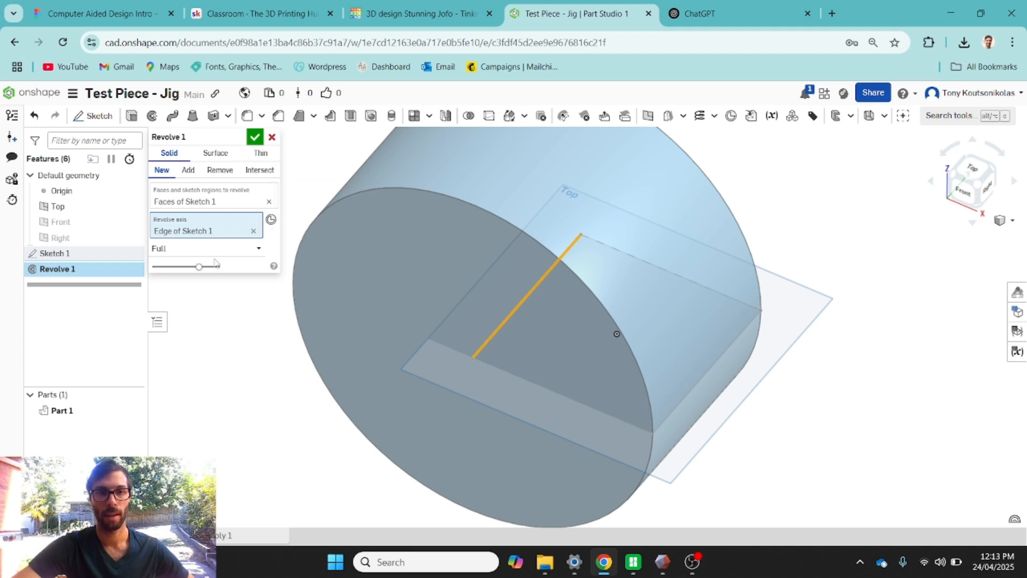
Change the revolve from a full turn to One direction and edit its revolve angle to leave a wedge.
left_click(182, 249)
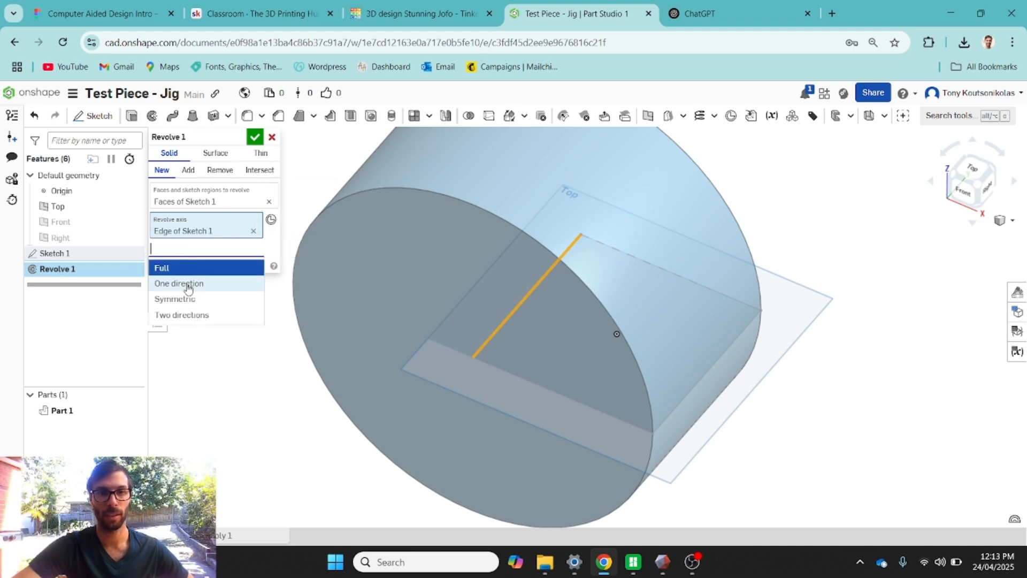
left_click(207, 268)
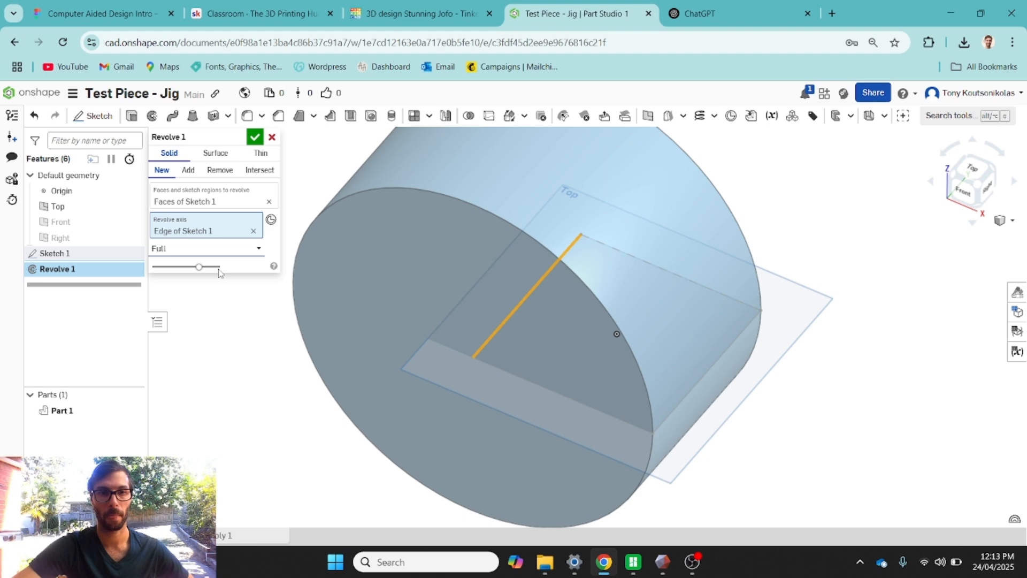
left_click(192, 248)
left_click(191, 285)
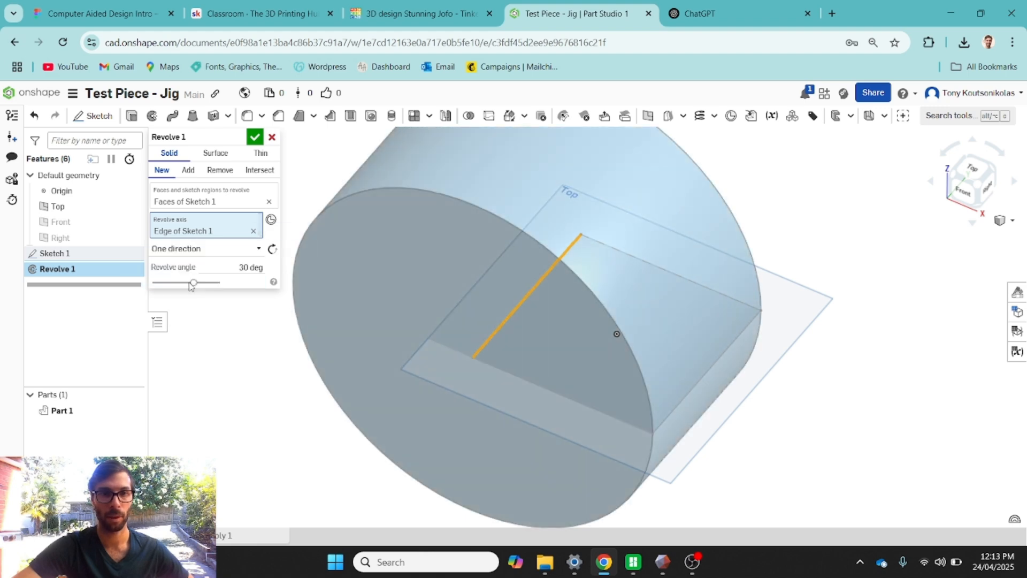
left_click(250, 267)
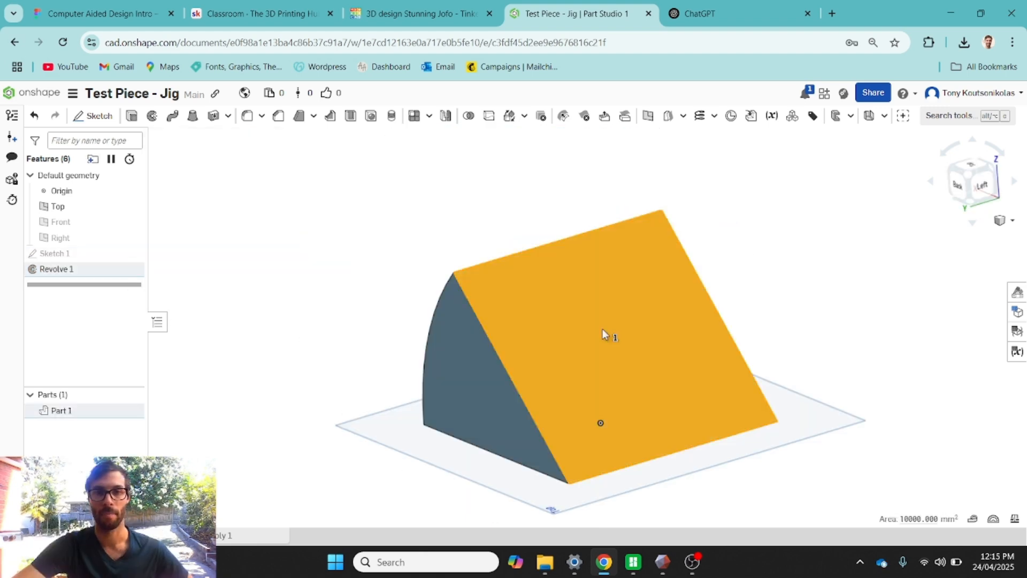
Start a new sketch on the wedge's sloped square face and view it straight on.
right_click_drag(838, 246, 815, 287)
right_click_drag(740, 341, 774, 347)
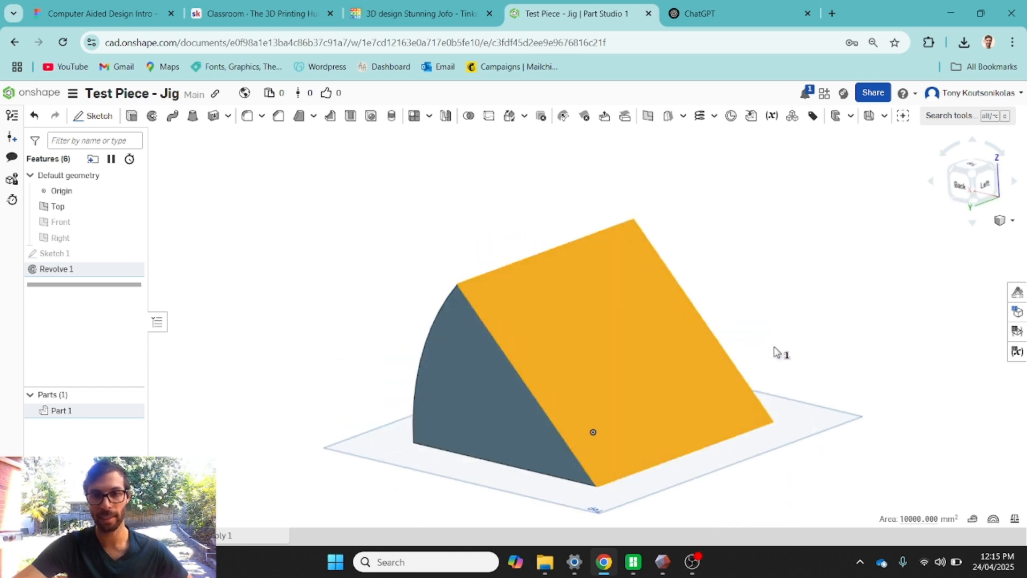
right_click_drag(610, 366, 355, 374)
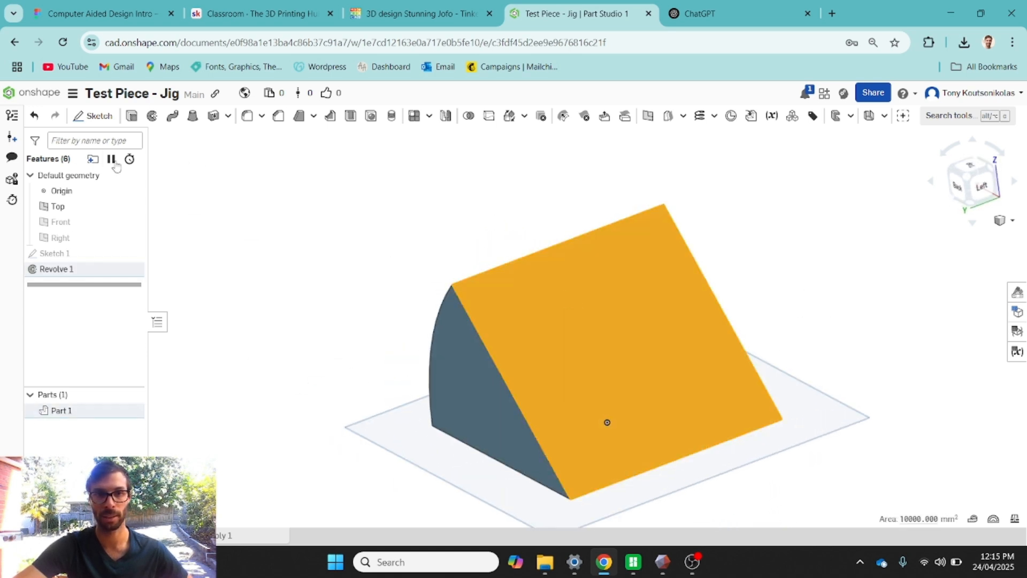
left_click(94, 115)
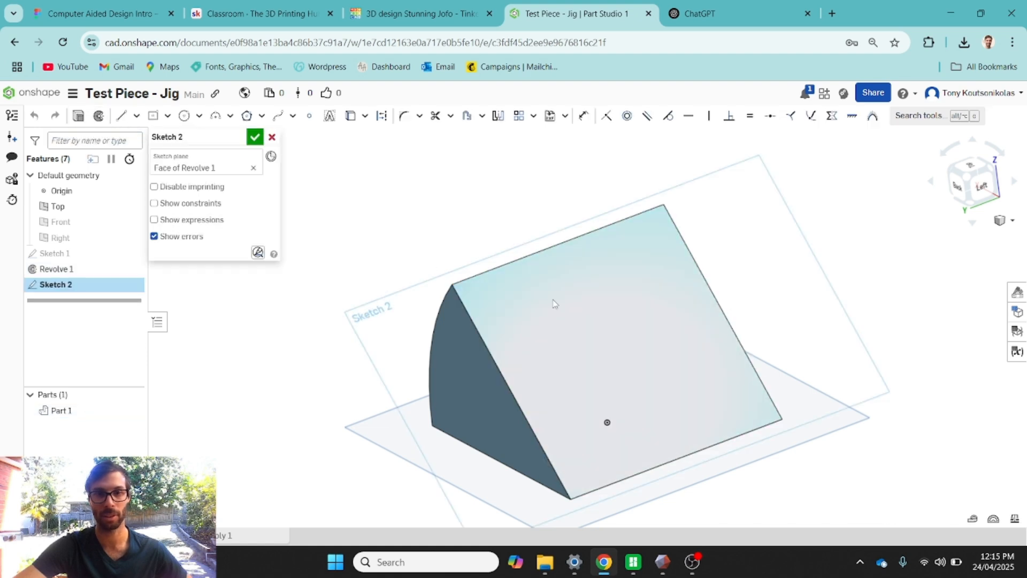
right_click(413, 204)
left_click(459, 303)
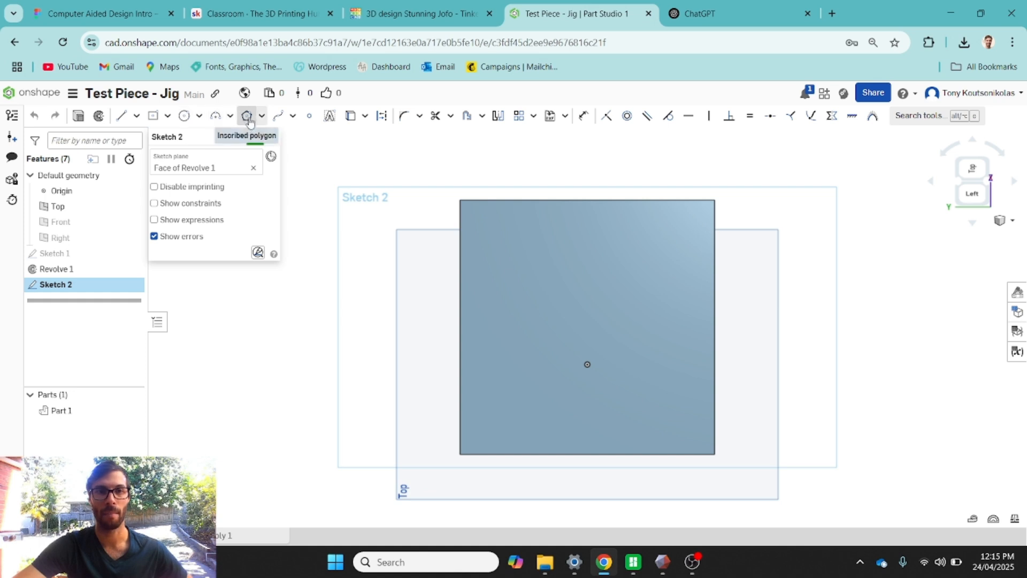
Sketch a five-sided inscribed polygon centred on the origin, with its circle diameter set to 50 mm.
left_click(247, 116)
left_click(587, 365)
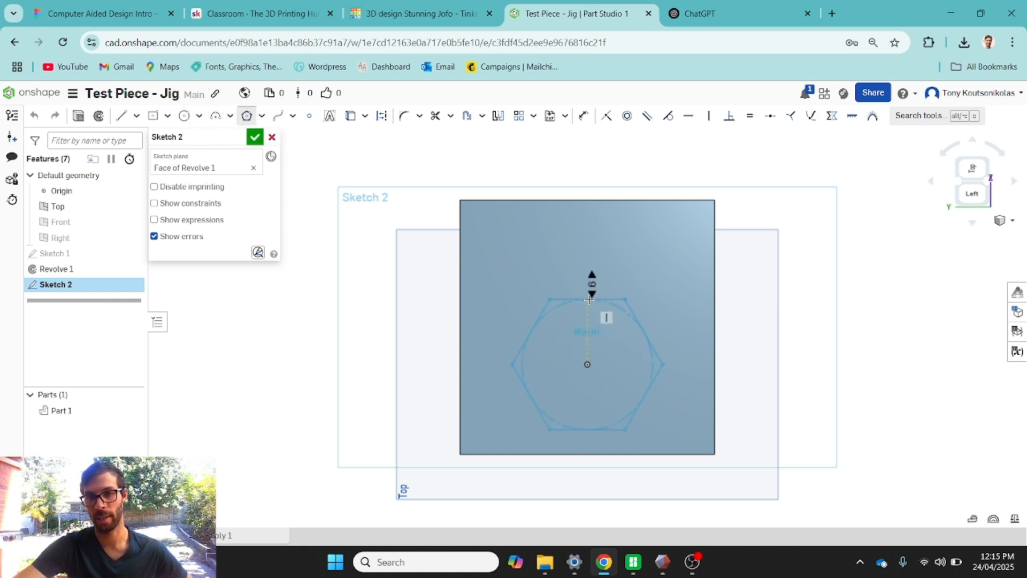
left_click(638, 328)
type("50")
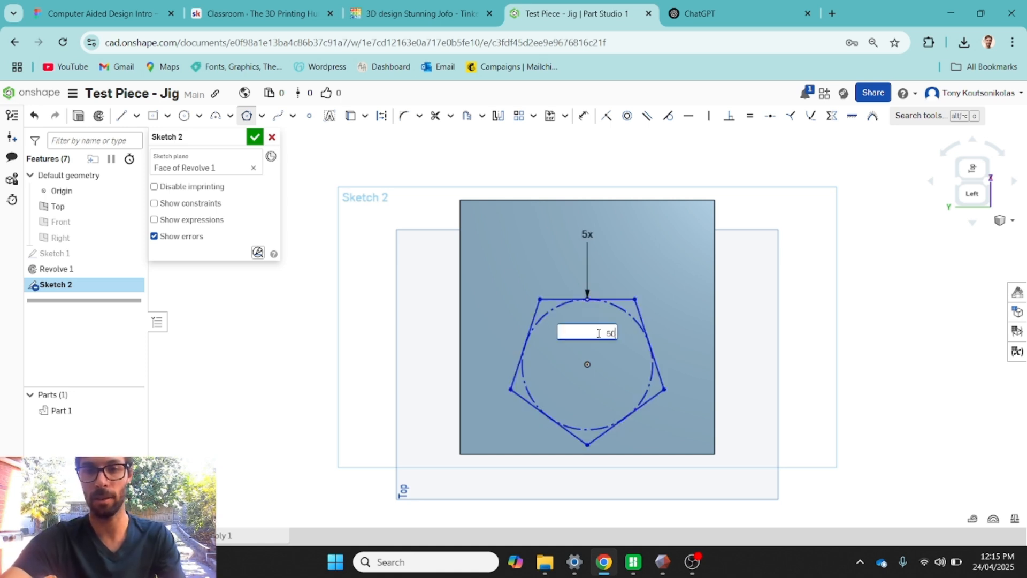
key("Return")
Display the constraints, delete the coincident one tying the pentagon's centre to the origin, and move the pentagon up about 19 mm.
mouse_move(393, 362)
right_mouse_down()
mouse_move(467, 365)
mouse_move(430, 374)
mouse_move(408, 360)
mouse_move(426, 360)
mouse_move(415, 362)
right_mouse_up()
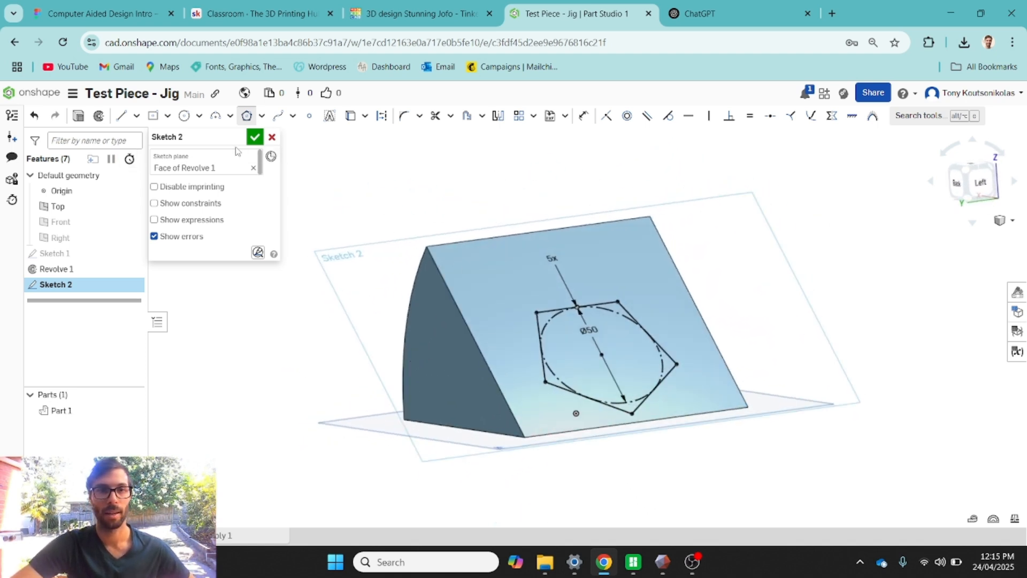
right_click_drag(544, 291, 374, 310)
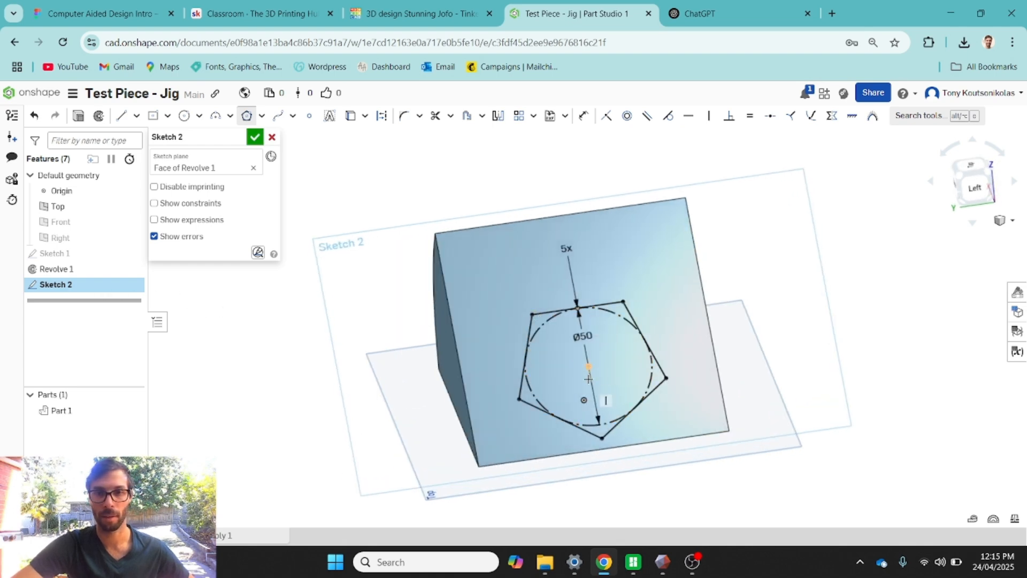
right_click(758, 285)
left_click(792, 380)
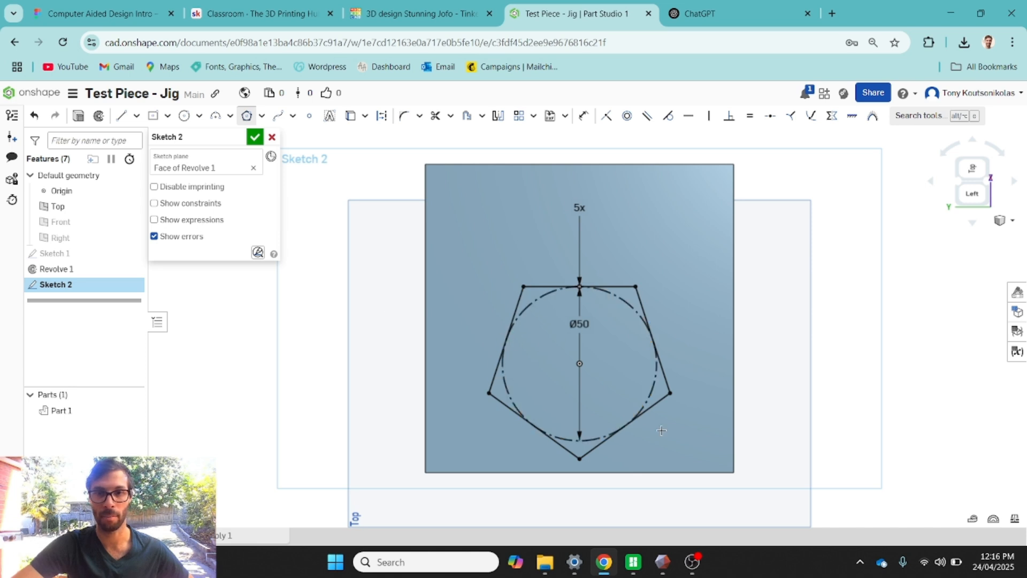
left_click(199, 204)
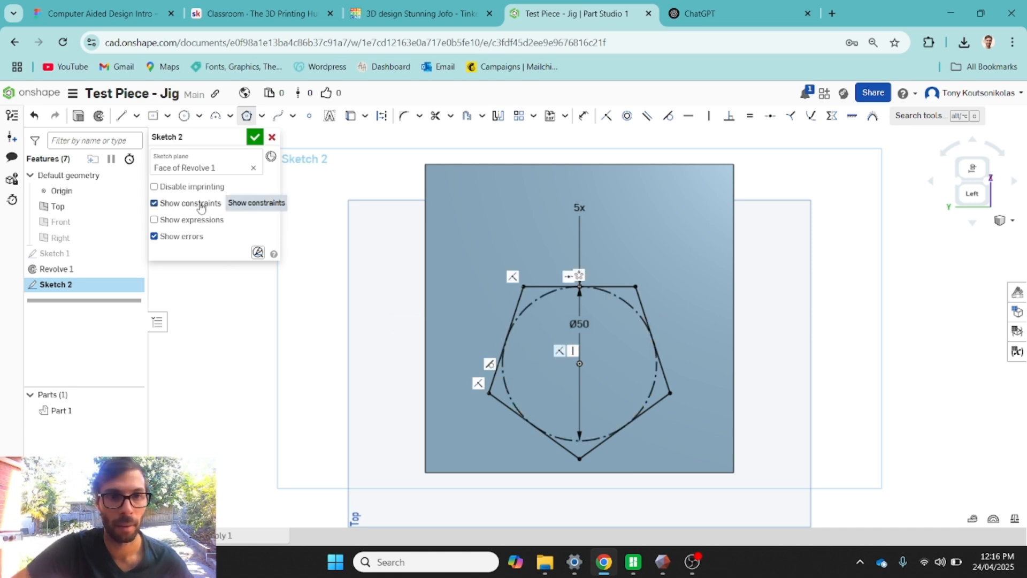
left_click(560, 351)
key("Delete")
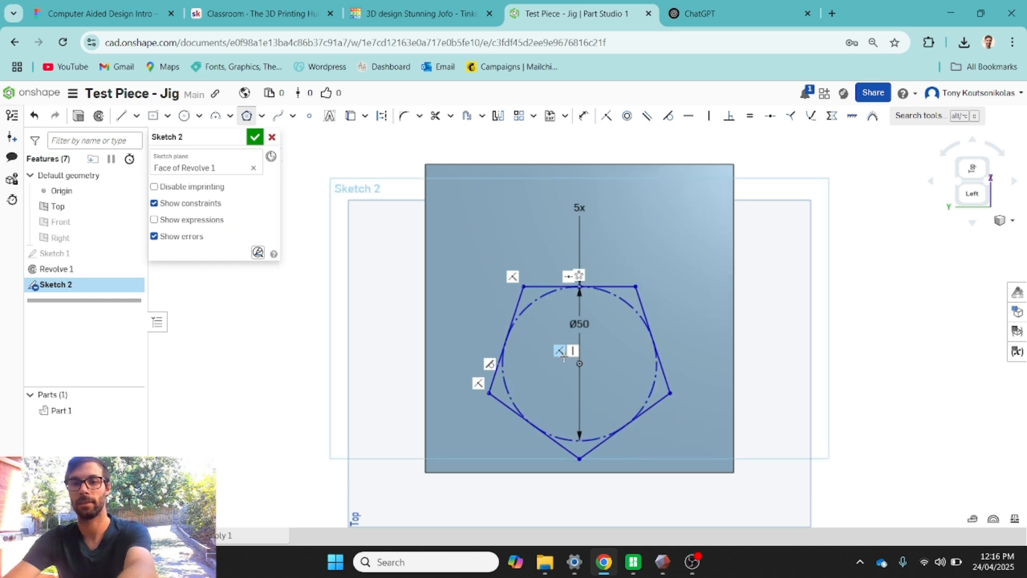
key("ctrl+z")
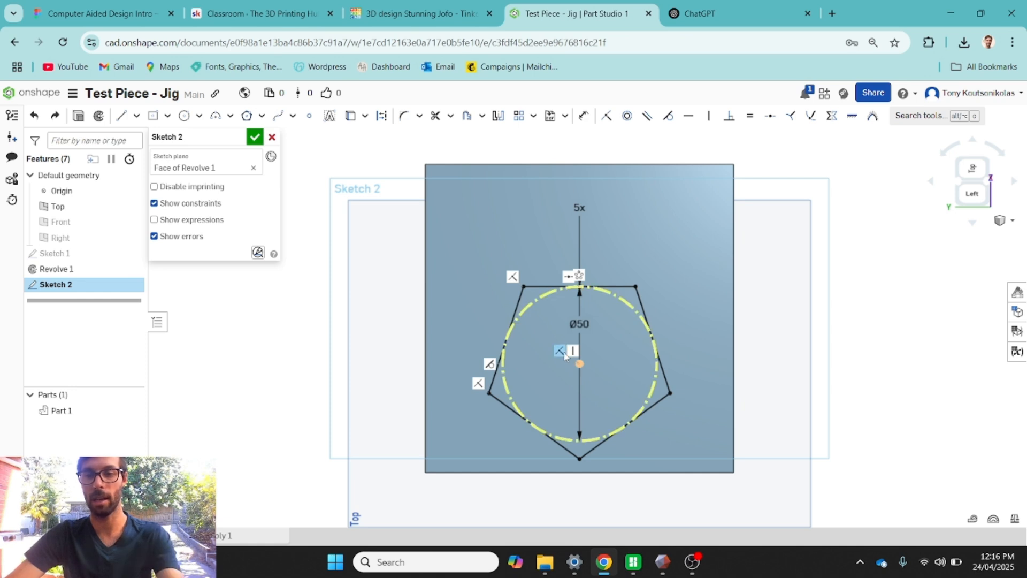
key("Delete")
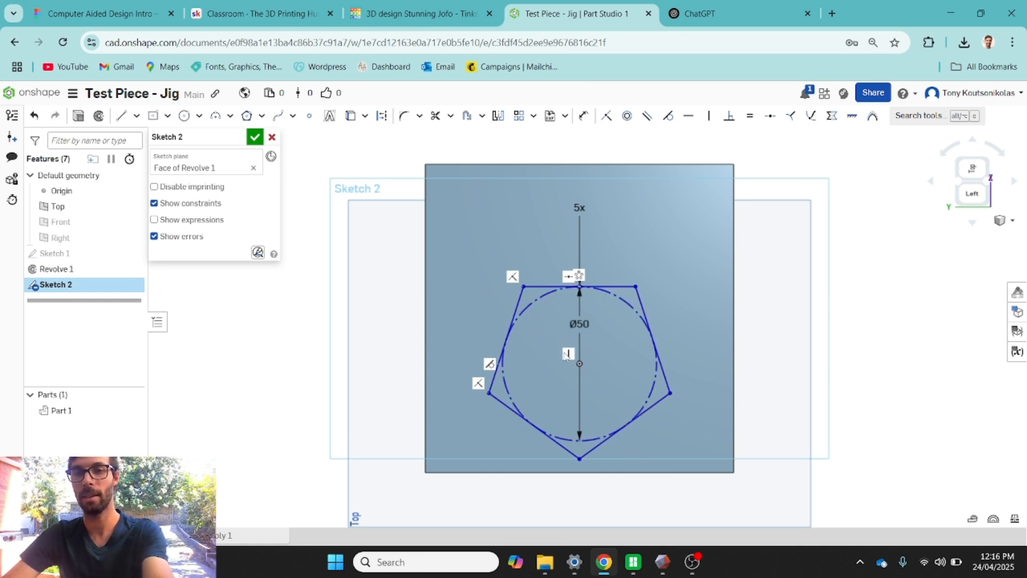
left_click_drag(578, 369, 582, 308)
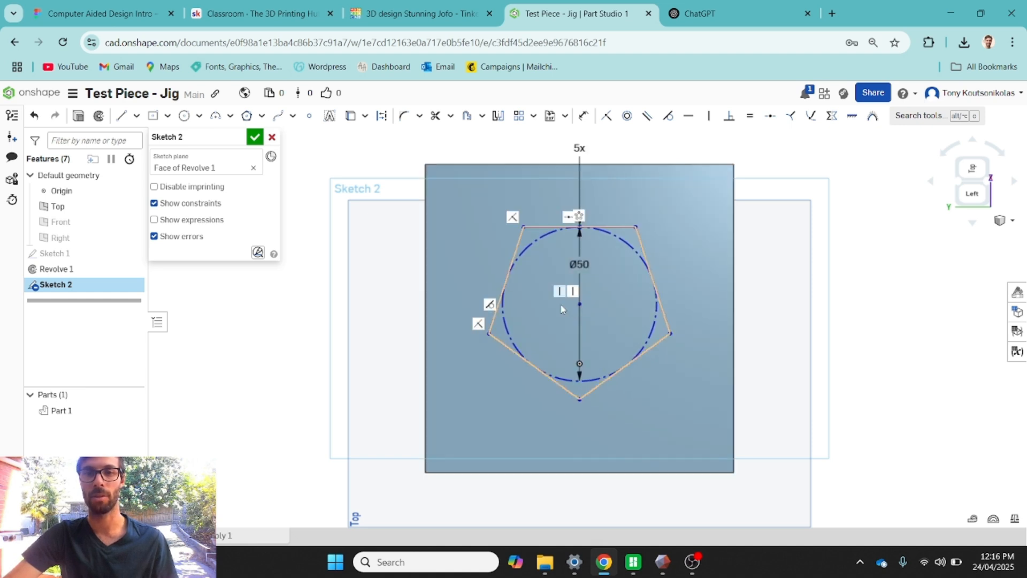
Draw a vertical construction line from the pentagon's centre down to the origin, about 19 mm long.
left_click(137, 123)
left_click(140, 133)
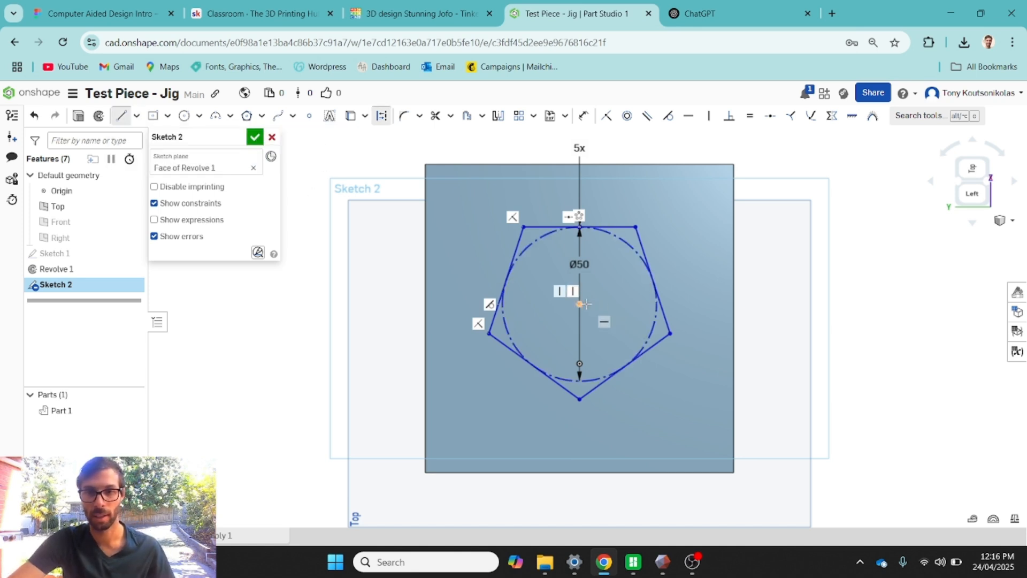
left_click(580, 365)
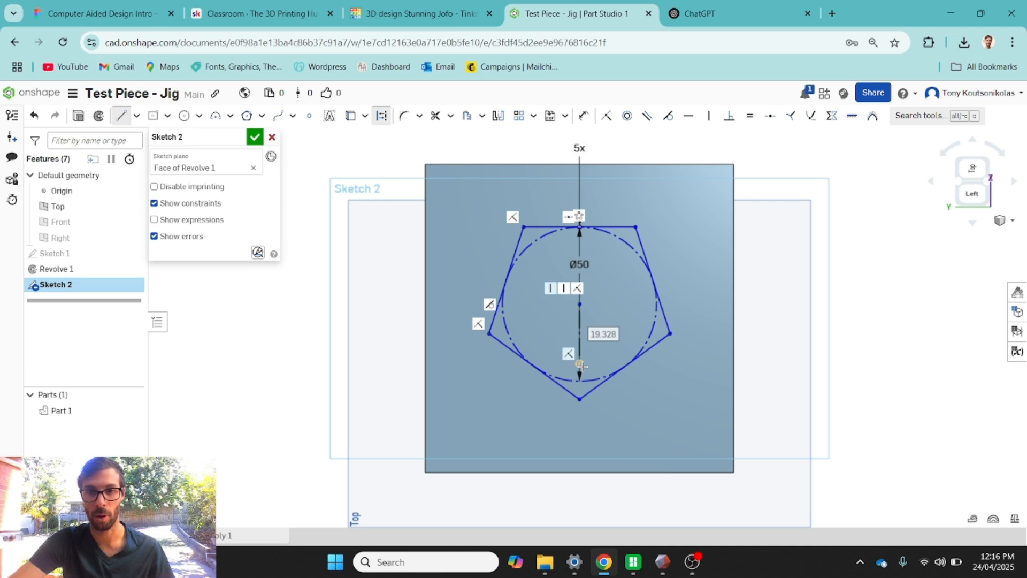
key("Escape")
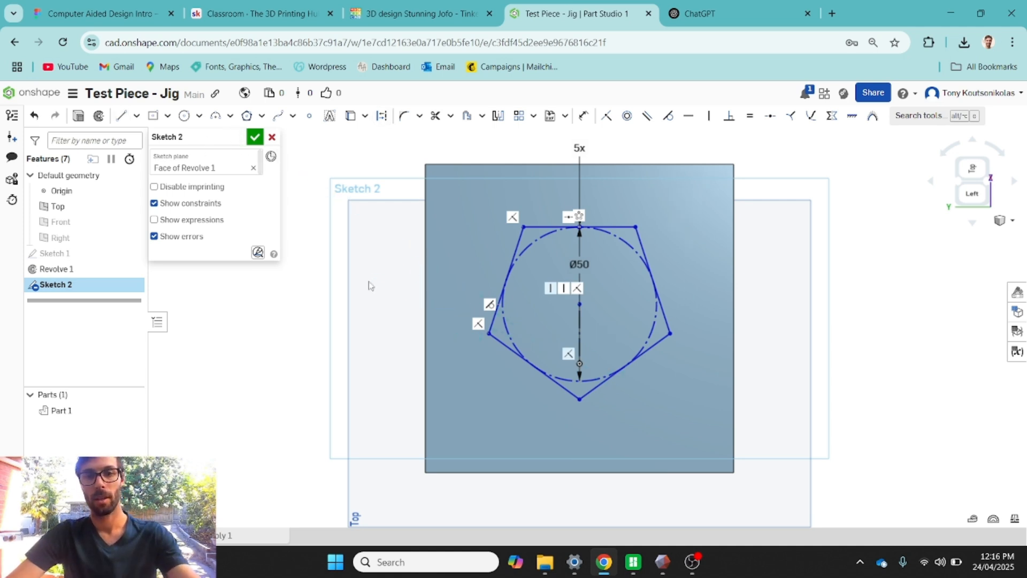
Dimension the vertical construction line between the pentagon's centre and the origin to 20 mm.
key("d")
left_click(579, 331)
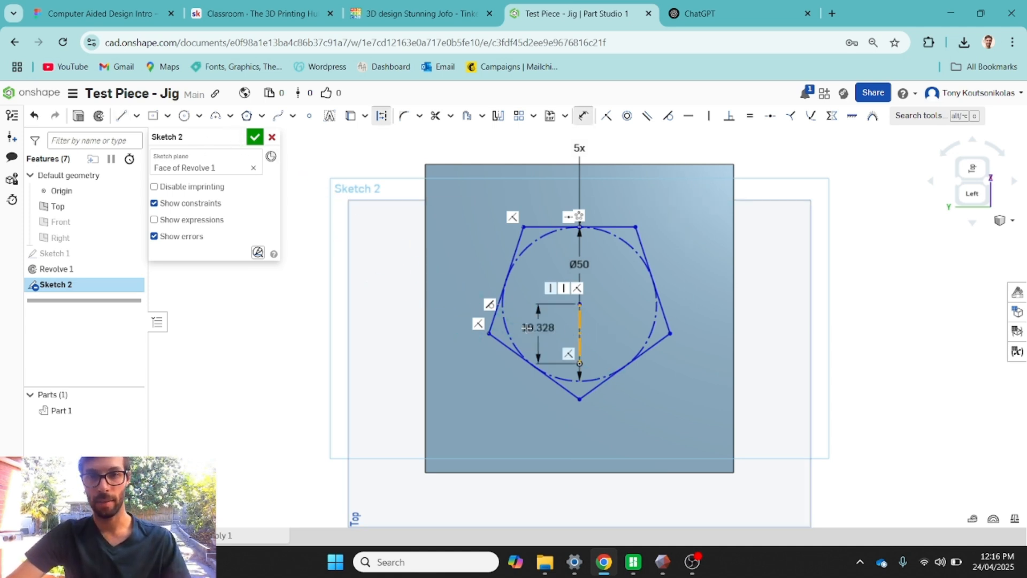
left_click(375, 336)
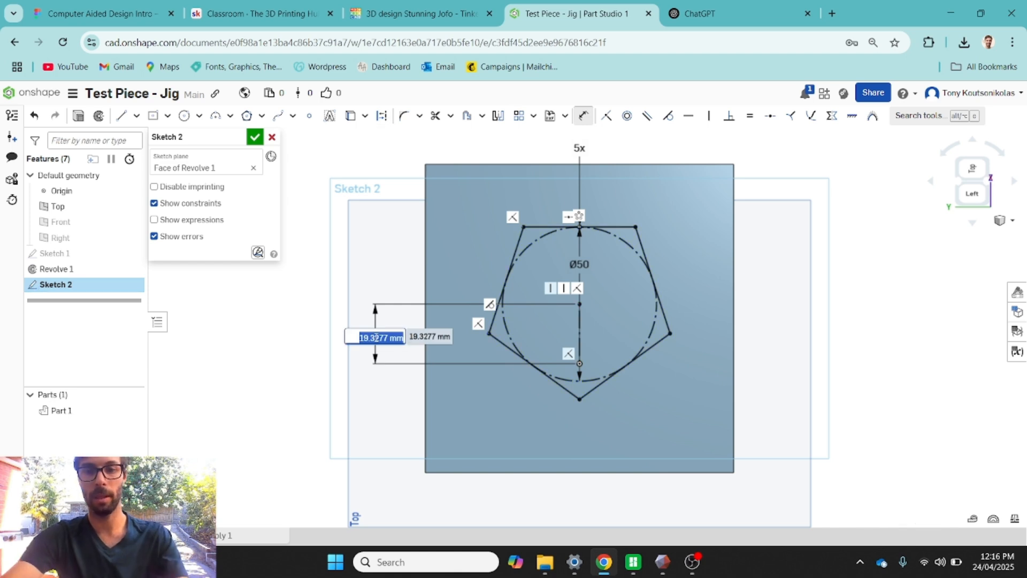
type("20")
key("Return")
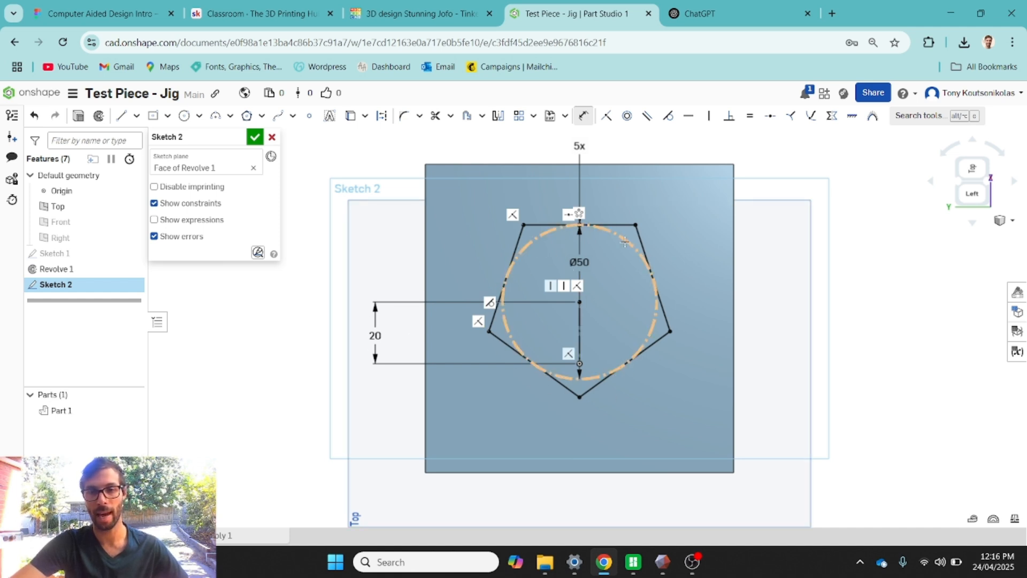
left_click(584, 115)
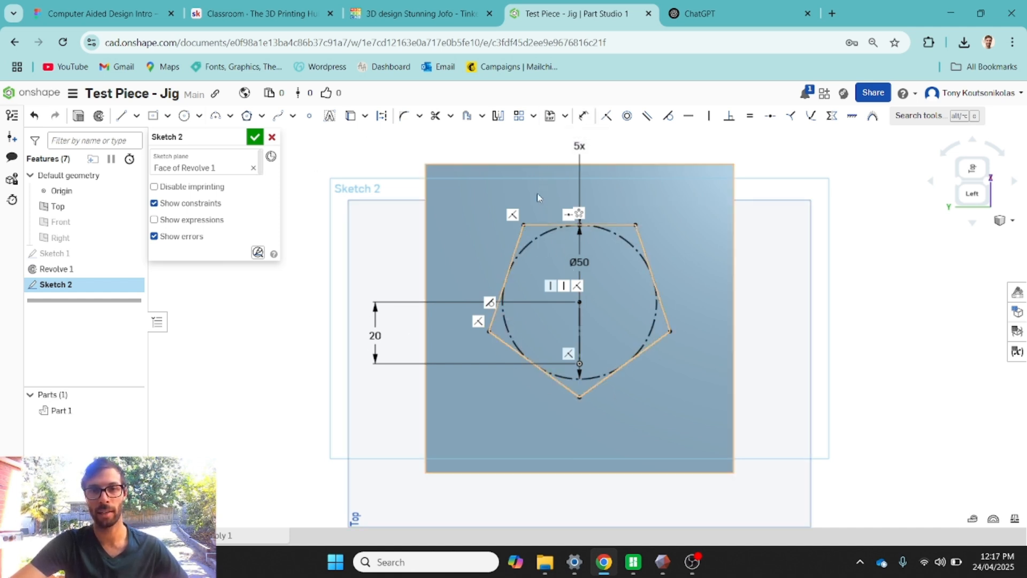
left_click_drag(498, 249, 497, 250)
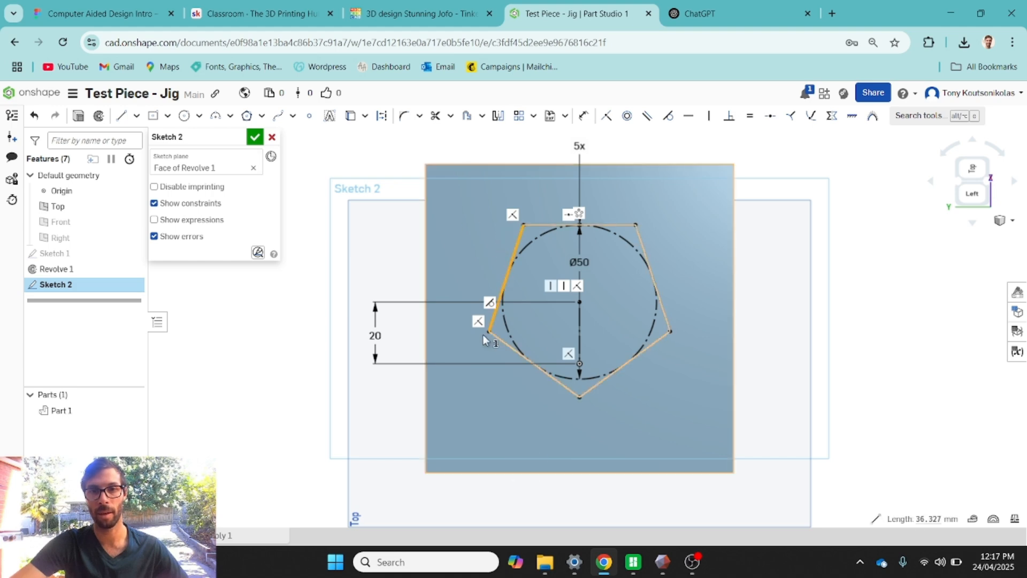
left_click(383, 257)
left_click(371, 155)
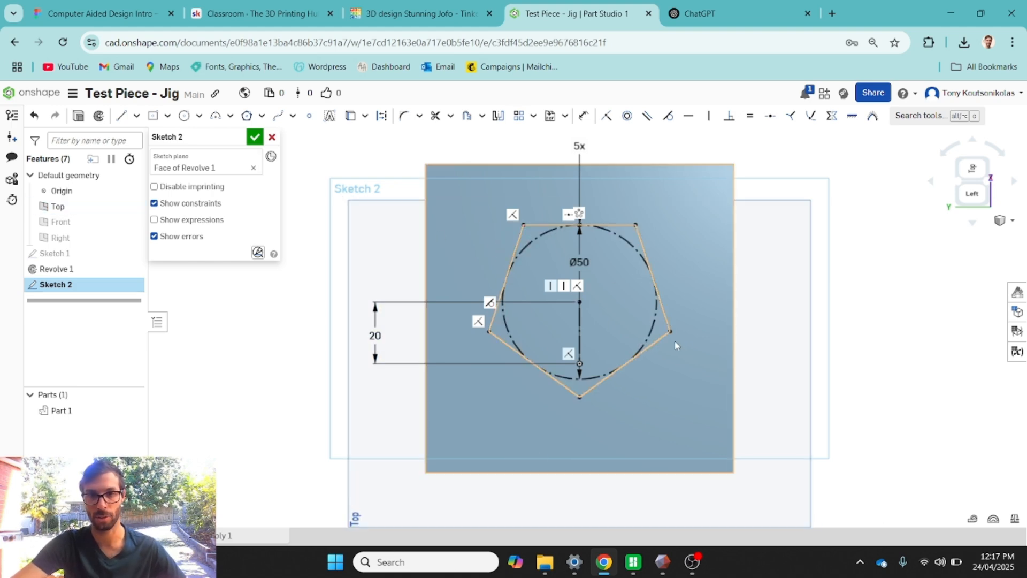
Extrude the pentagon with Remove to cut a blind pocket 19 mm deep into the wedge's sloped face.
mouse_move(705, 346)
right_mouse_down()
mouse_move(750, 334)
mouse_move(721, 335)
mouse_move(717, 349)
right_mouse_up()
left_click(84, 121)
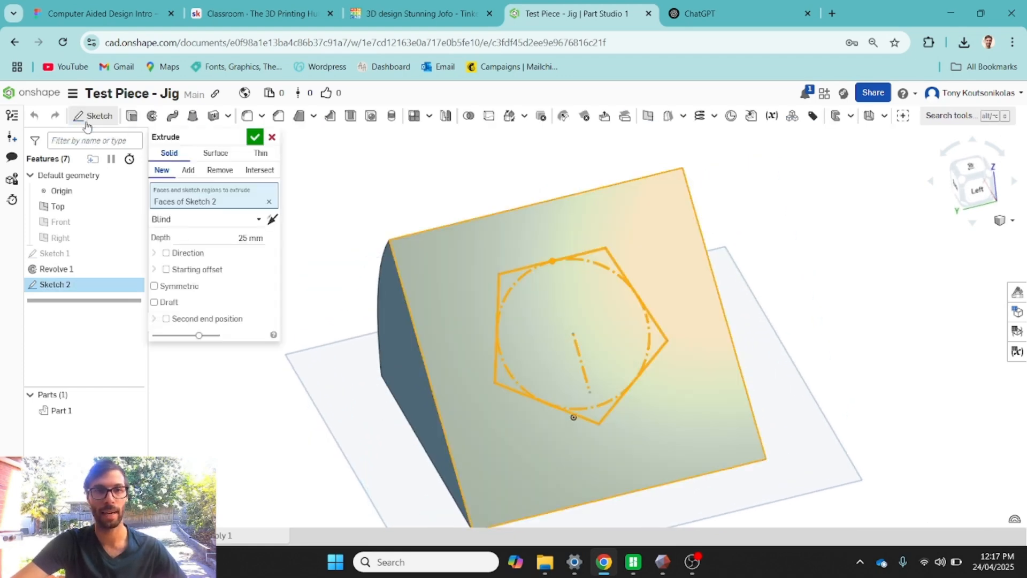
right_click_drag(337, 208, 737, 286)
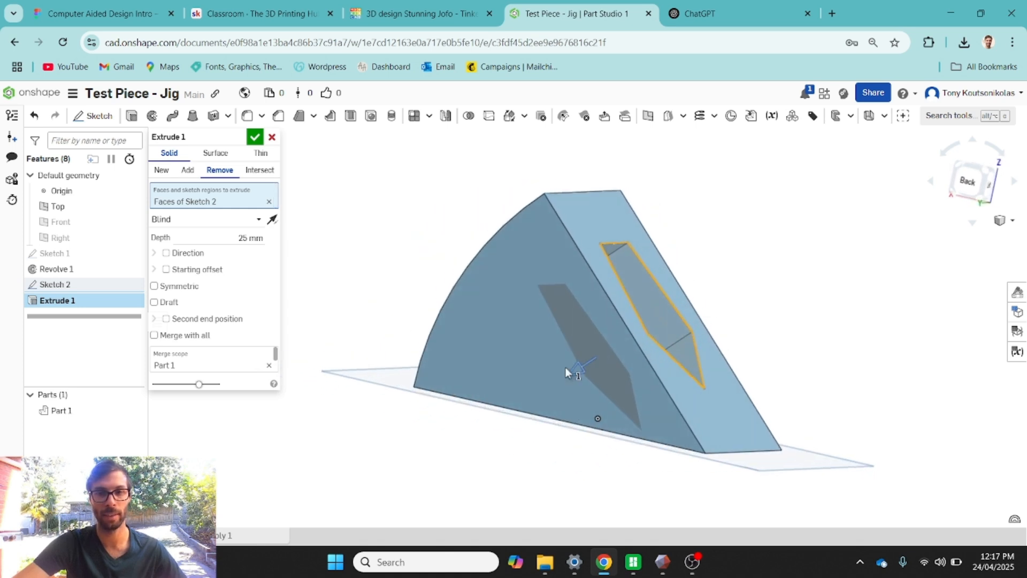
left_click_drag(572, 370, 591, 361)
right_click_drag(590, 361, 595, 358)
left_click_drag(573, 358, 569, 365)
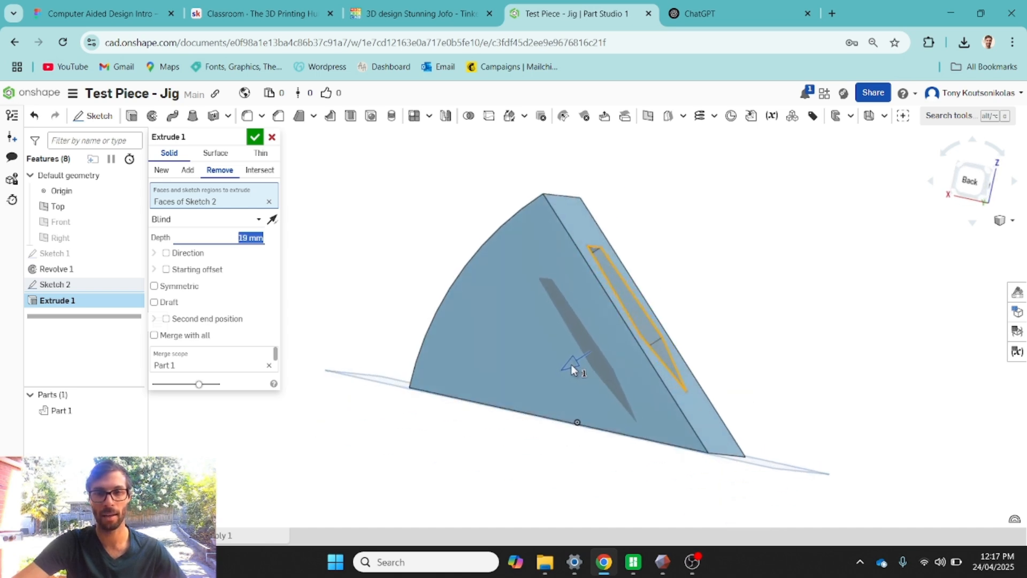
left_click(254, 137)
right_click_drag(386, 198, 369, 208)
right_click(370, 188)
left_click(493, 176)
right_click_drag(494, 179, 545, 232)
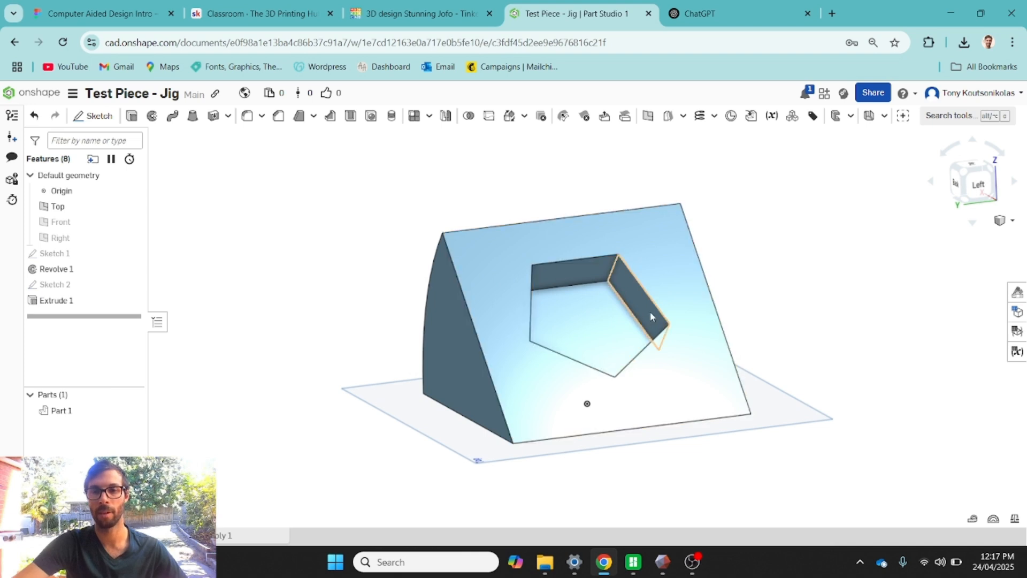
right_click_drag(650, 311, 566, 341)
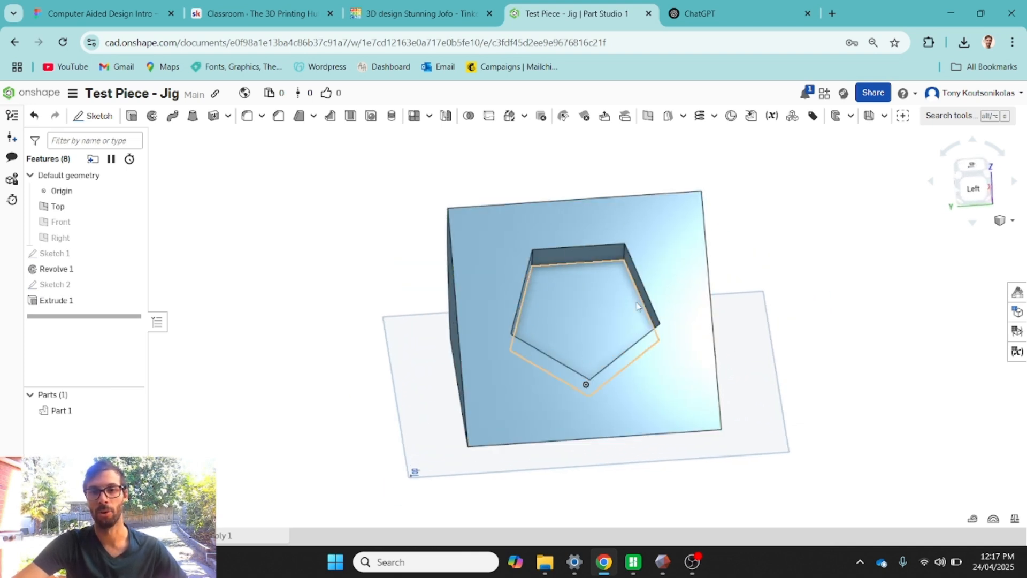
right_click_drag(636, 306, 644, 278)
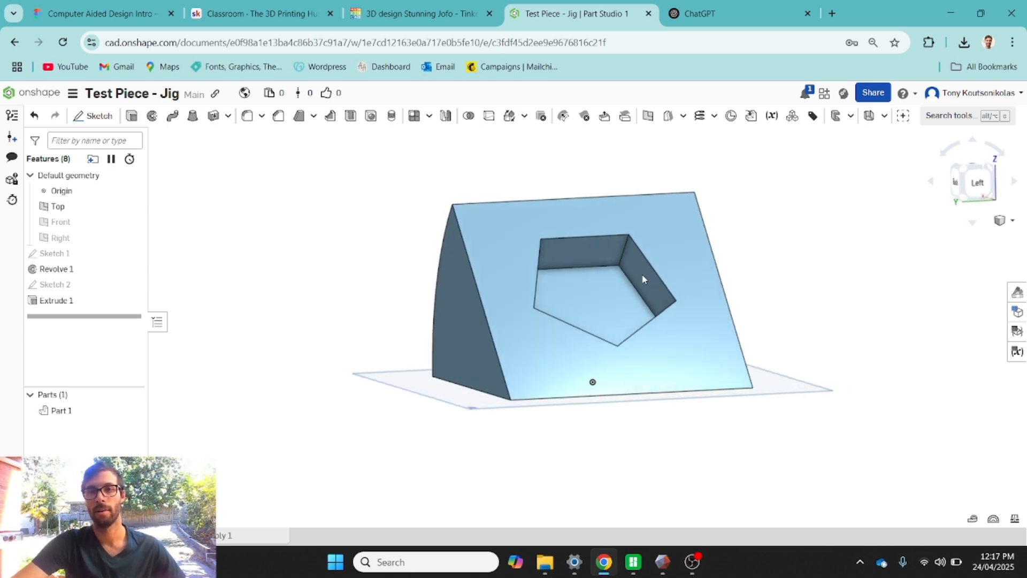
right_click_drag(644, 278, 646, 279)
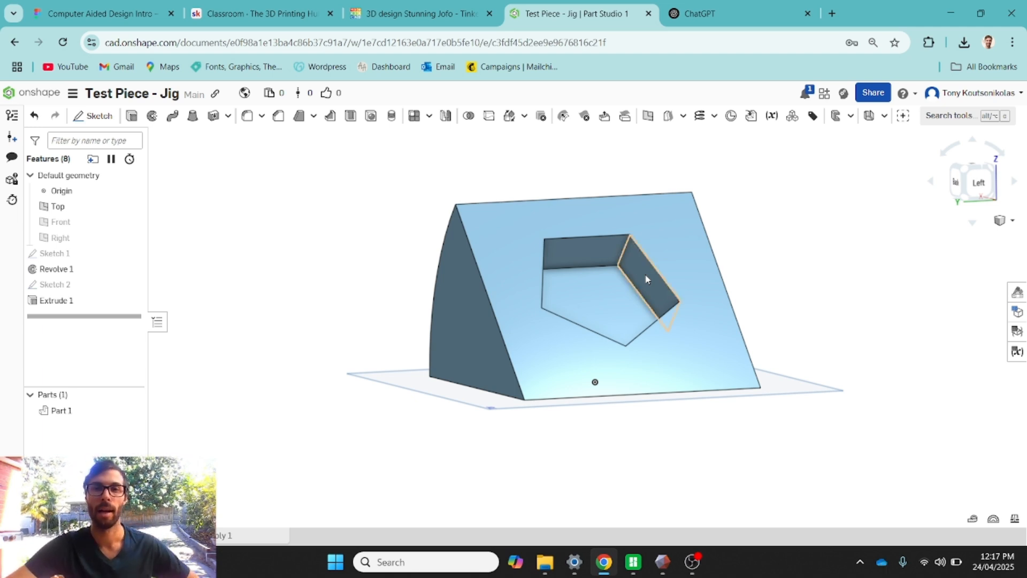
right_click_drag(646, 279, 654, 249)
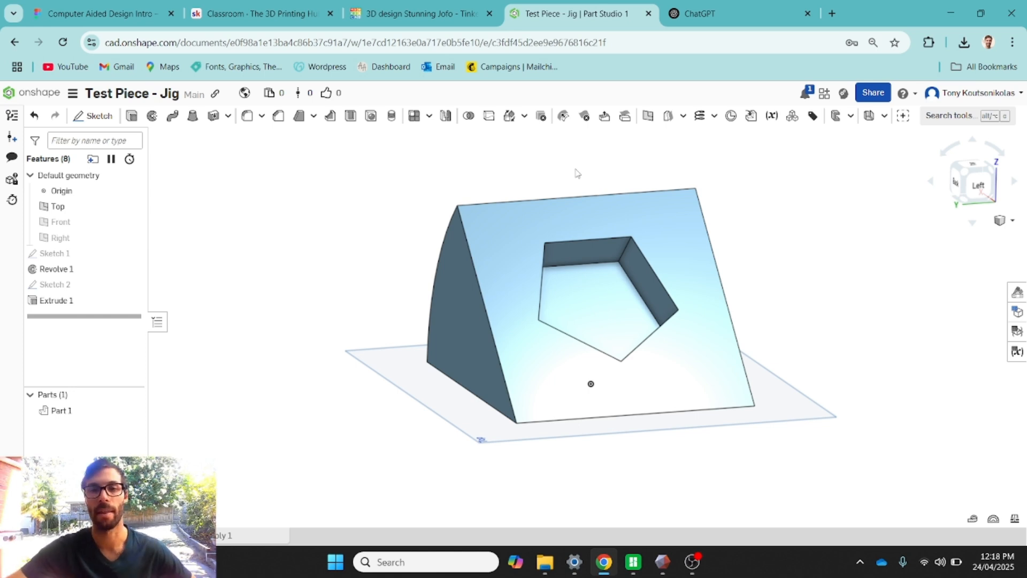
middle_click_drag(577, 173, 578, 193)
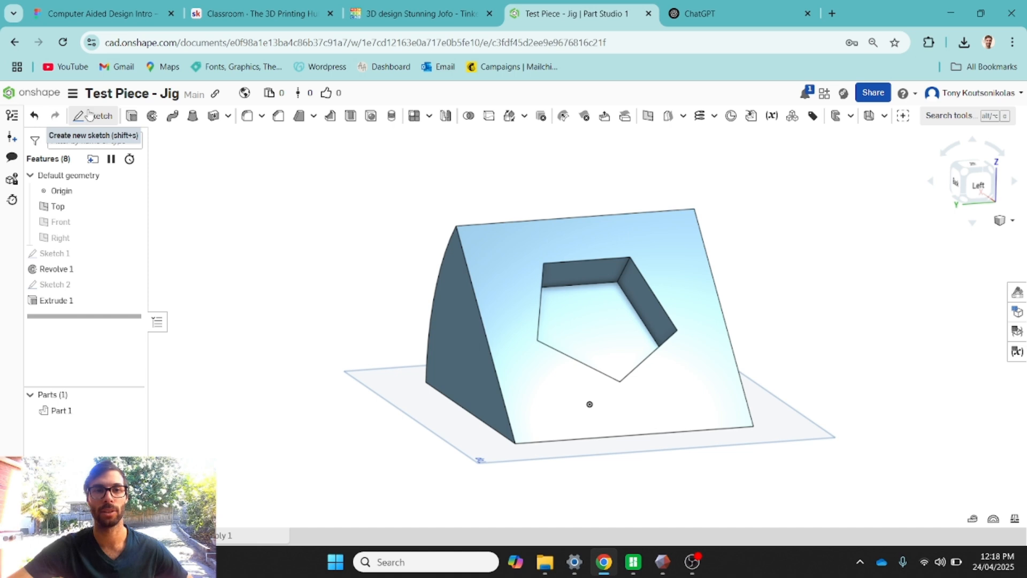
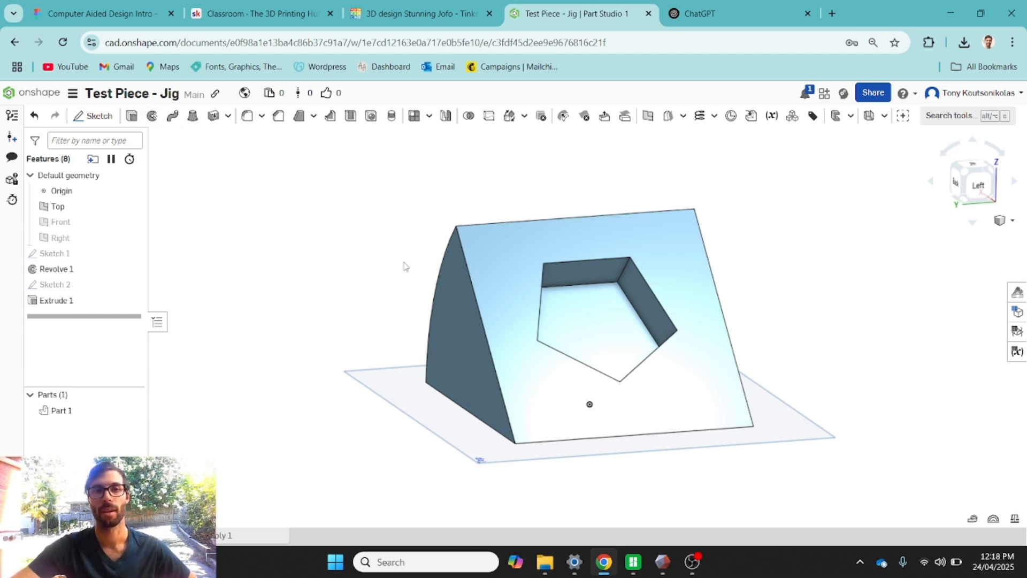
Start a chamfer on the four outer edges of the wedge's sloped face.
scroll(392, 230, "up", 3)
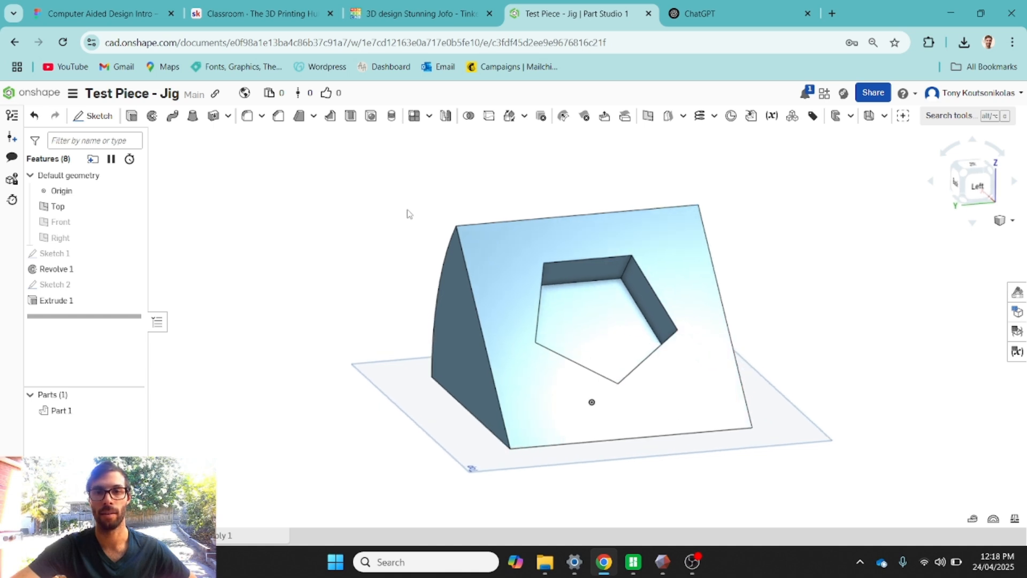
middle_click_drag(346, 220, 332, 221)
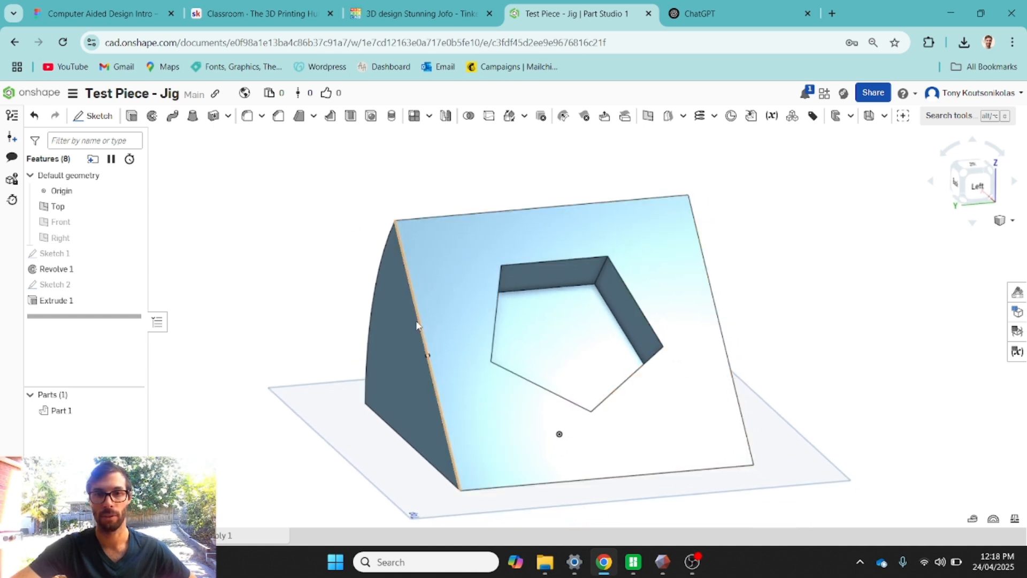
left_click(419, 322)
left_click(455, 217)
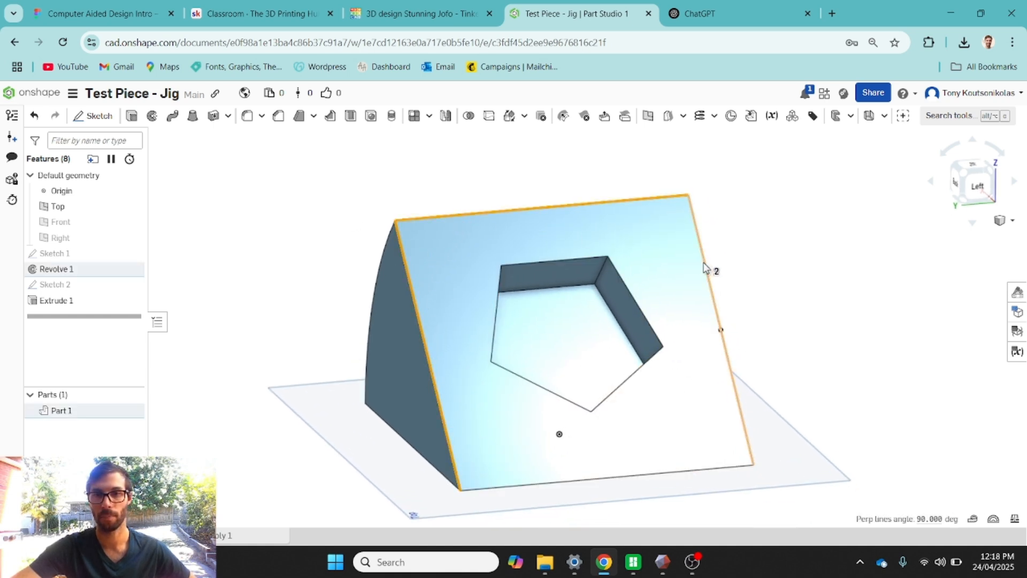
left_click(705, 267)
left_click(613, 476)
left_click(281, 121)
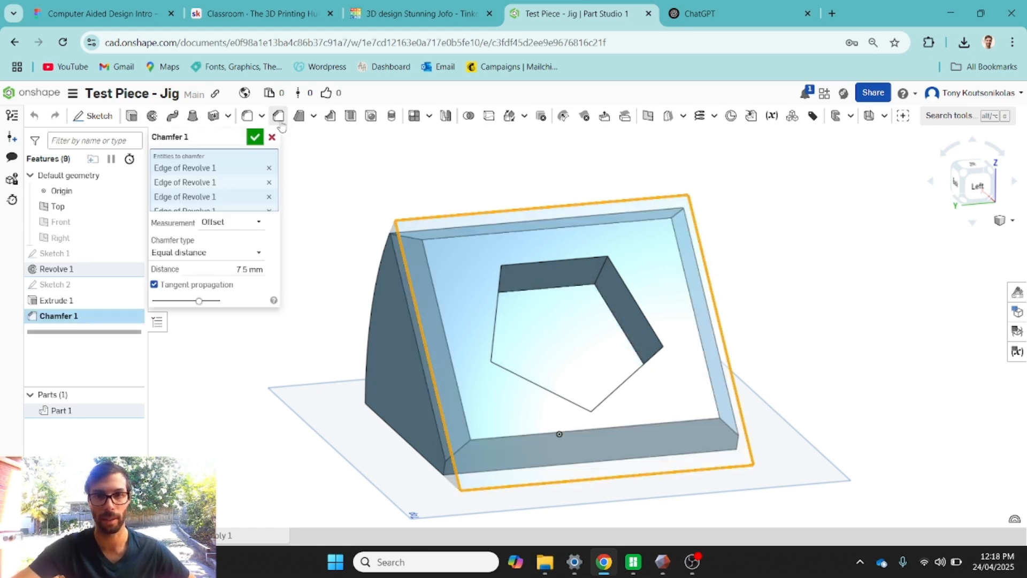
Set the equal-distance chamfer on the sloped face's outer edges to 5 mm.
scroll(486, 291, "up", 3)
right_click_drag(485, 291, 511, 287)
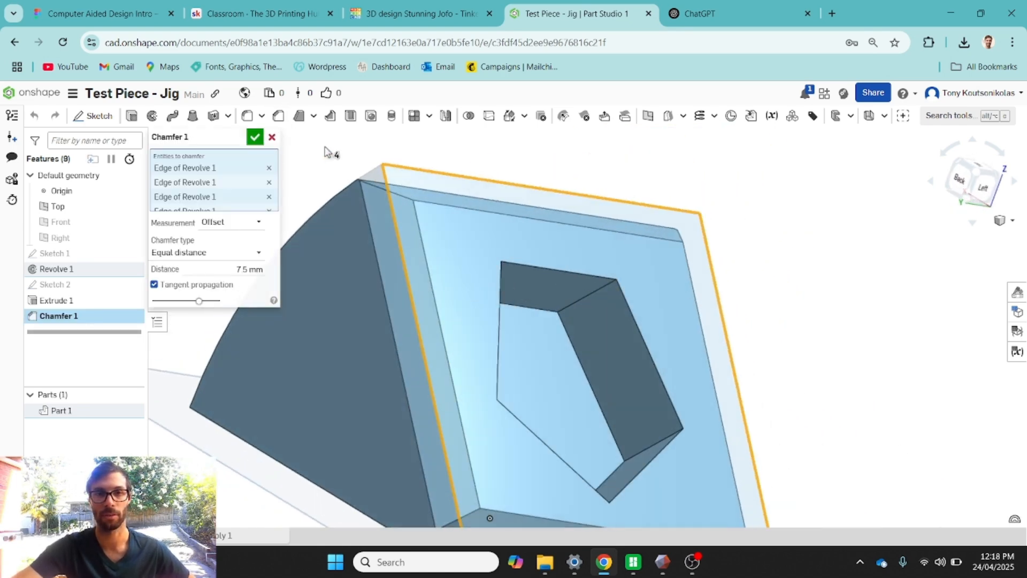
scroll(212, 193, "down", 1)
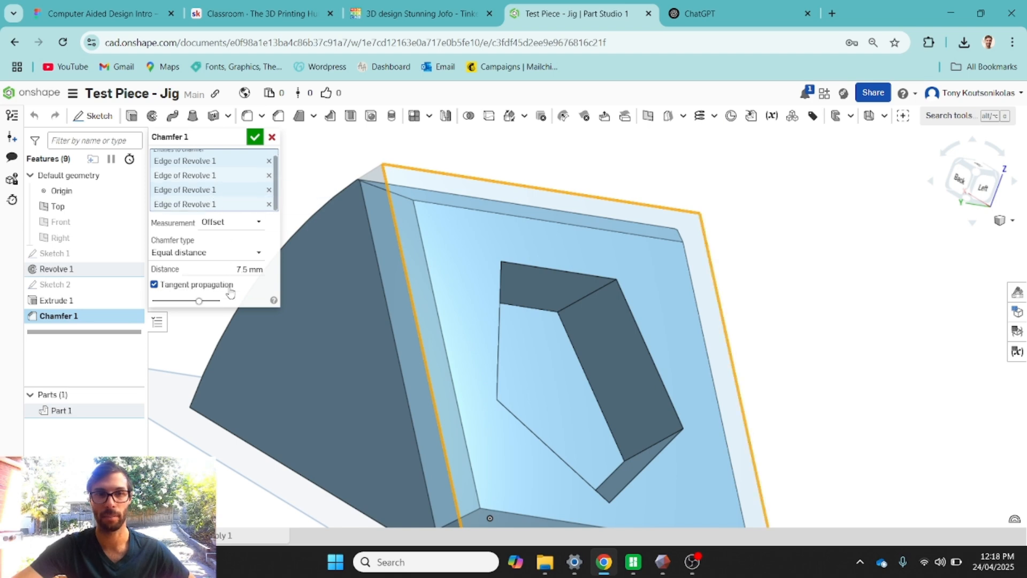
left_click(260, 269)
type("5")
key("Return")
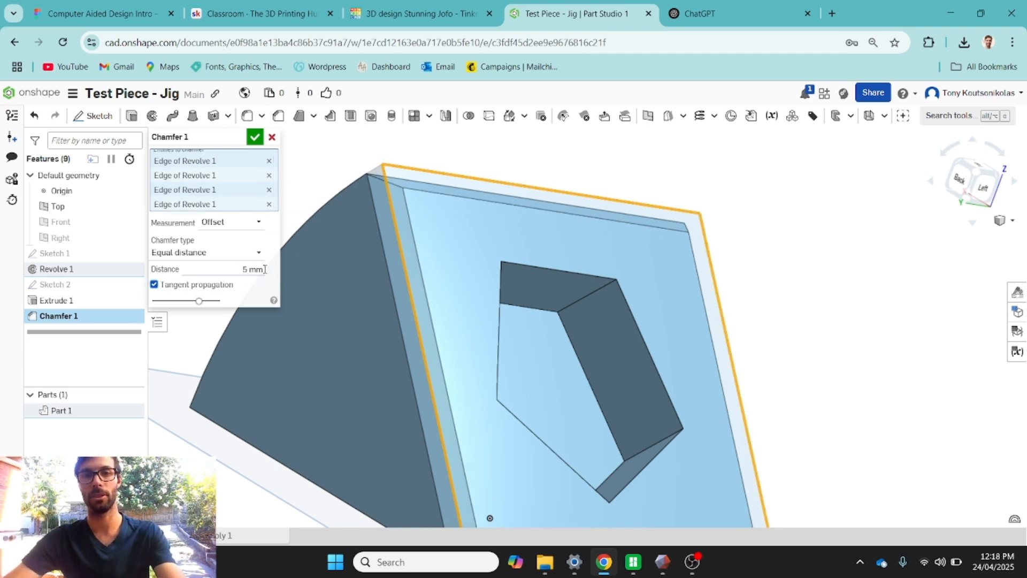
Try a chamfer distance of 10 mm, and set it back to 5 mm.
left_click(251, 269)
type("10")
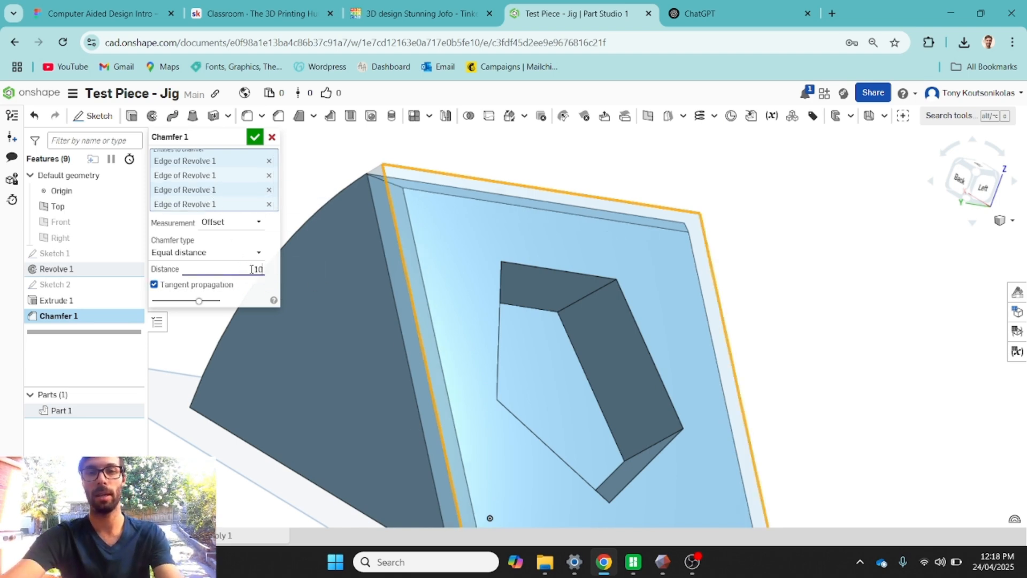
key("Return")
left_click(251, 269)
type("5")
key("Return")
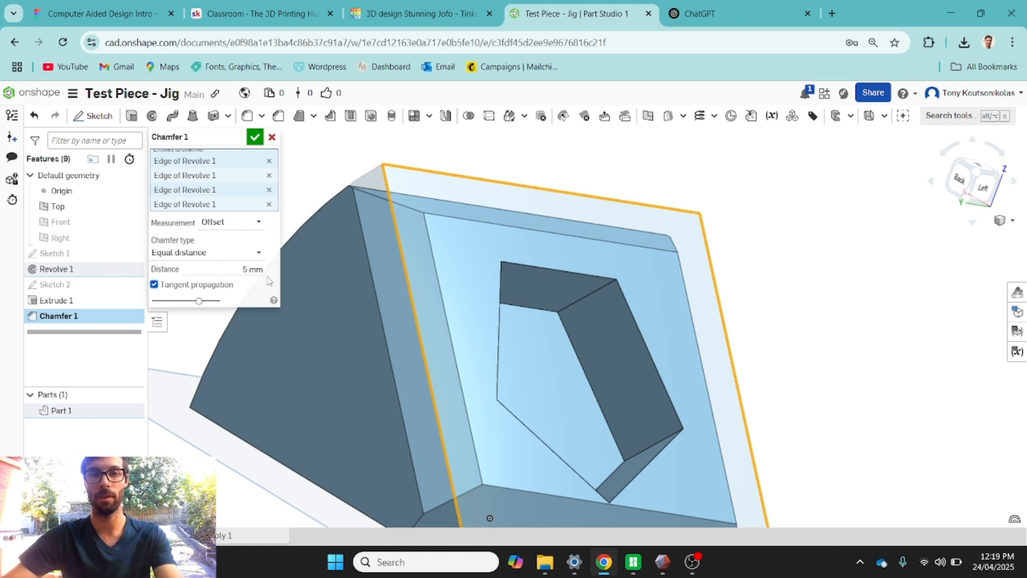
Add the curved edges of the wedge's rounded back to the 5 mm chamfer and accept it.
right_click_drag(497, 300, 629, 357)
right_click_drag(434, 298, 497, 380)
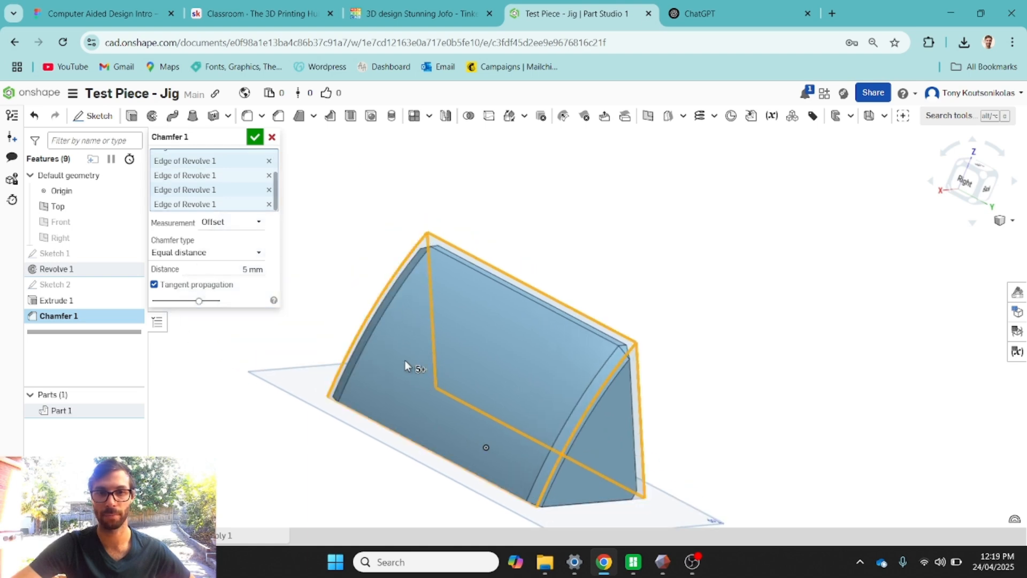
right_click_drag(406, 361, 706, 310)
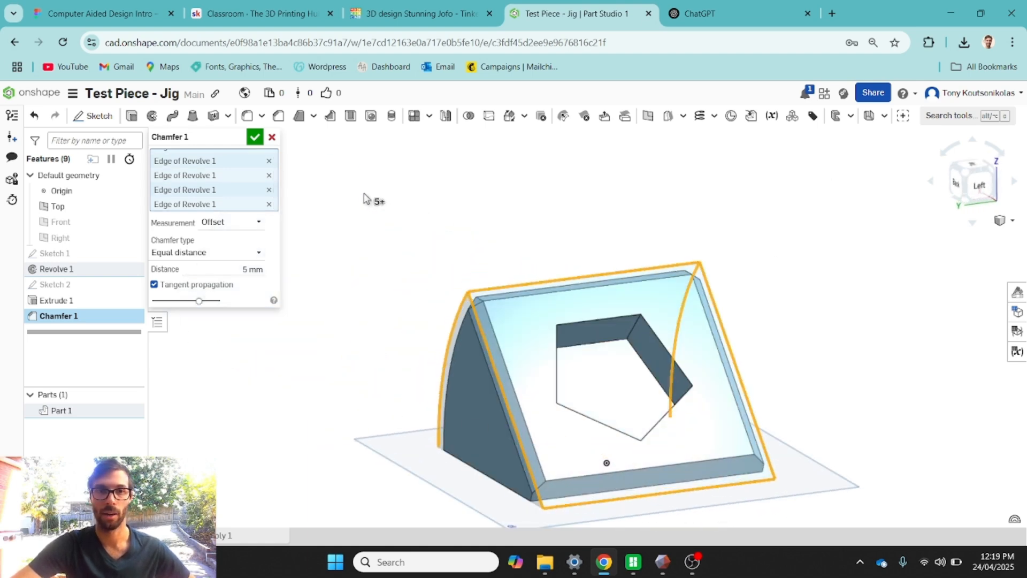
left_click(255, 137)
right_click_drag(582, 347, 664, 359)
middle_click_drag(663, 360, 688, 358)
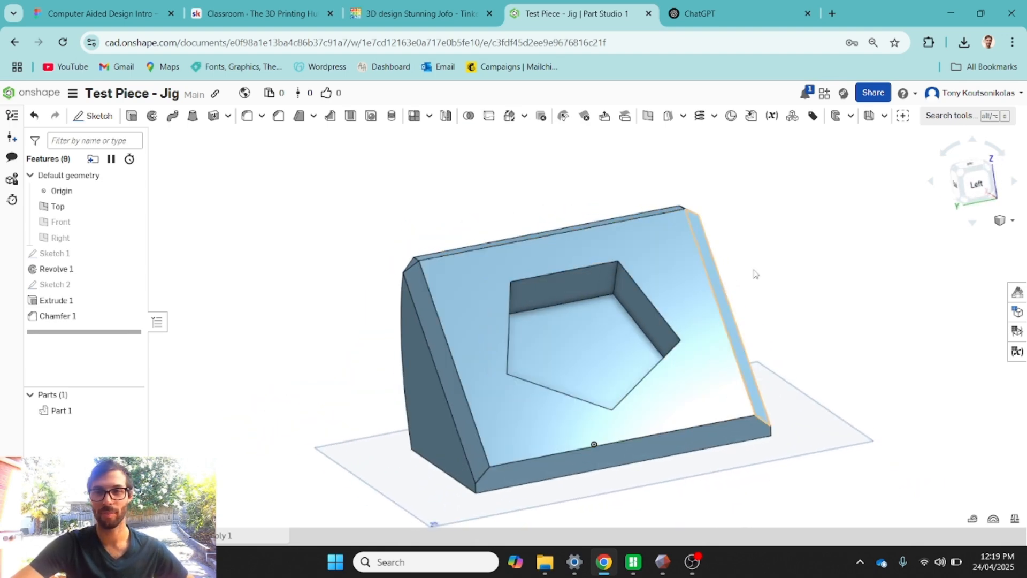
Export Part 1 as a binary STL named Jig, in millimetres at fine resolution, as a download.
left_click(59, 416)
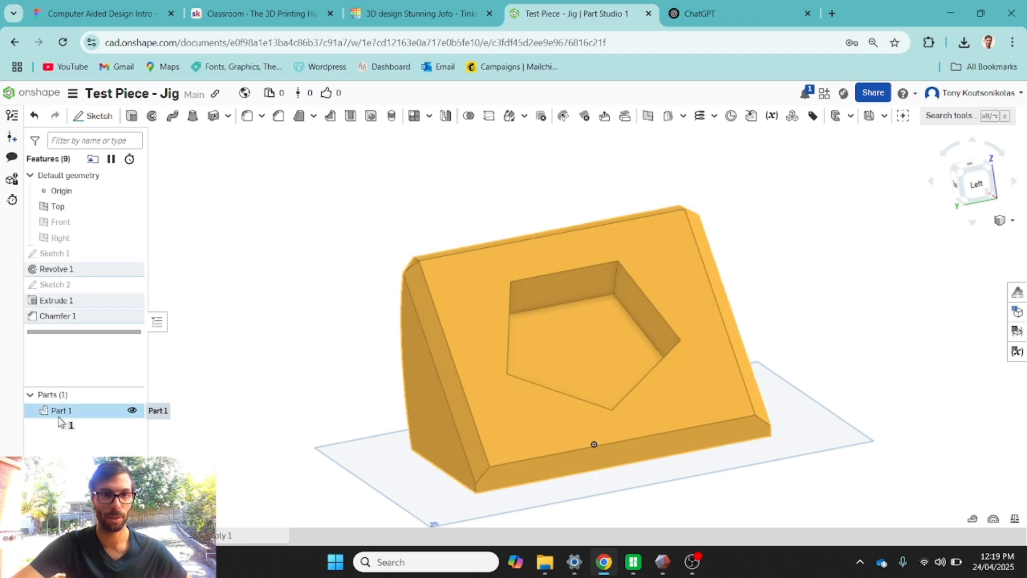
right_click(89, 413)
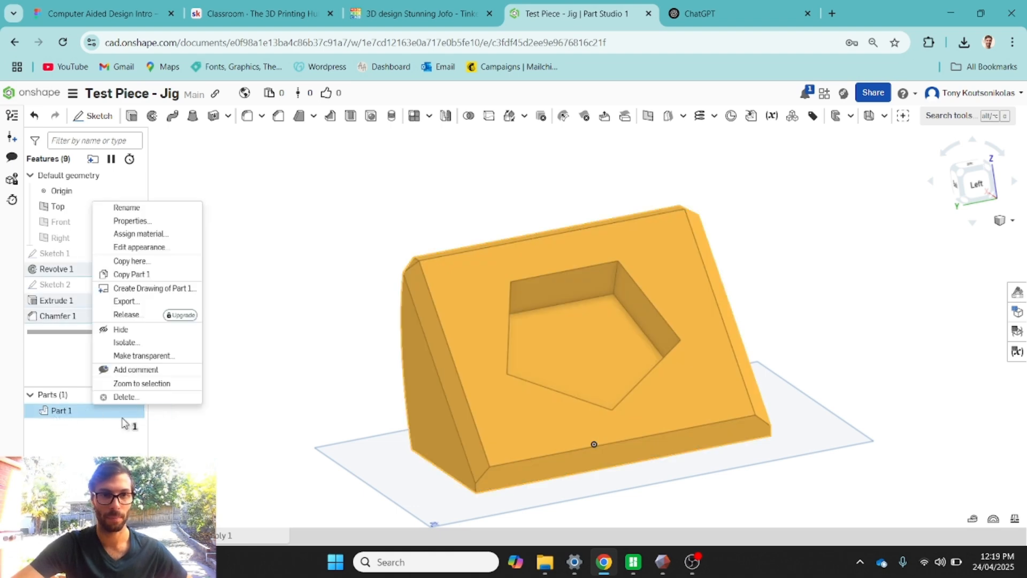
left_click(145, 306)
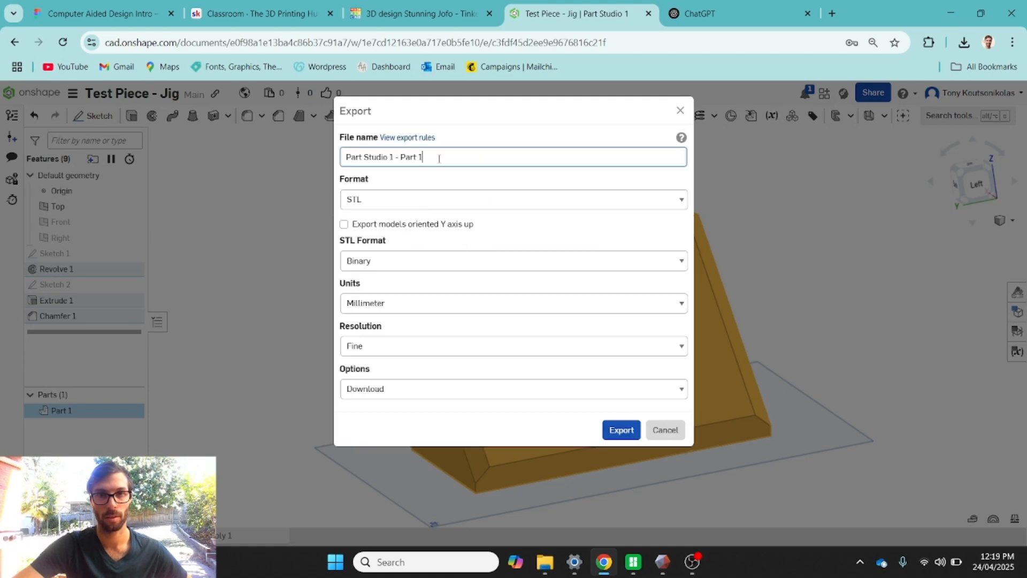
left_click_drag(438, 157, 343, 157)
type("Jig")
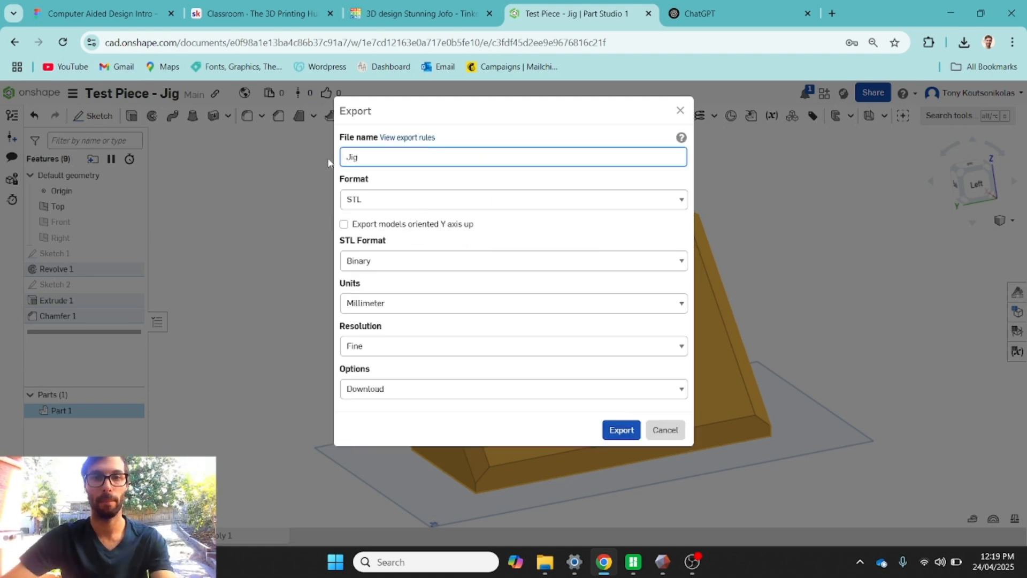
left_click(618, 428)
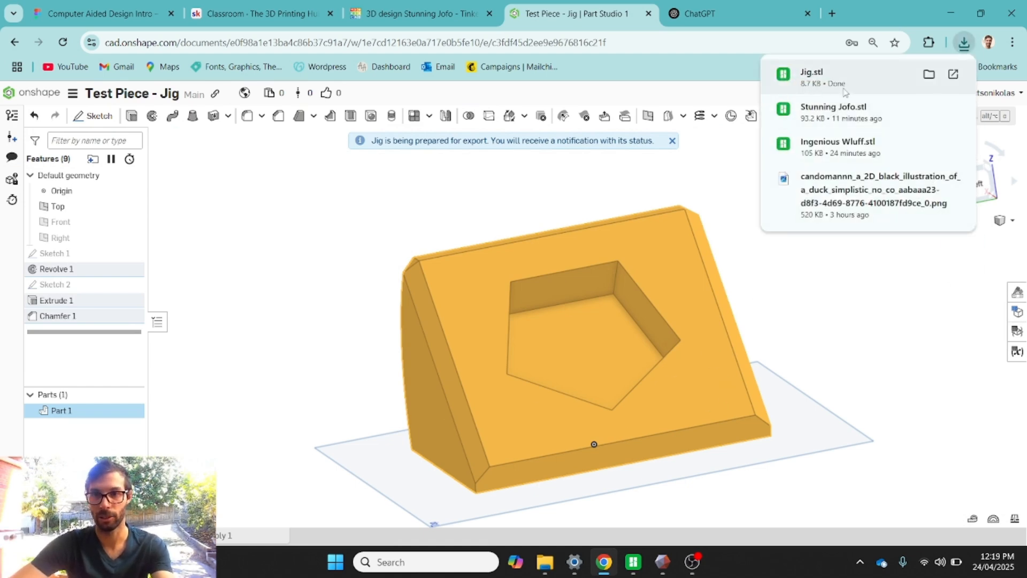
Open the downloaded Jig.stl in Bambu Studio and move it onto a newly added fourth plate.
left_click(818, 77)
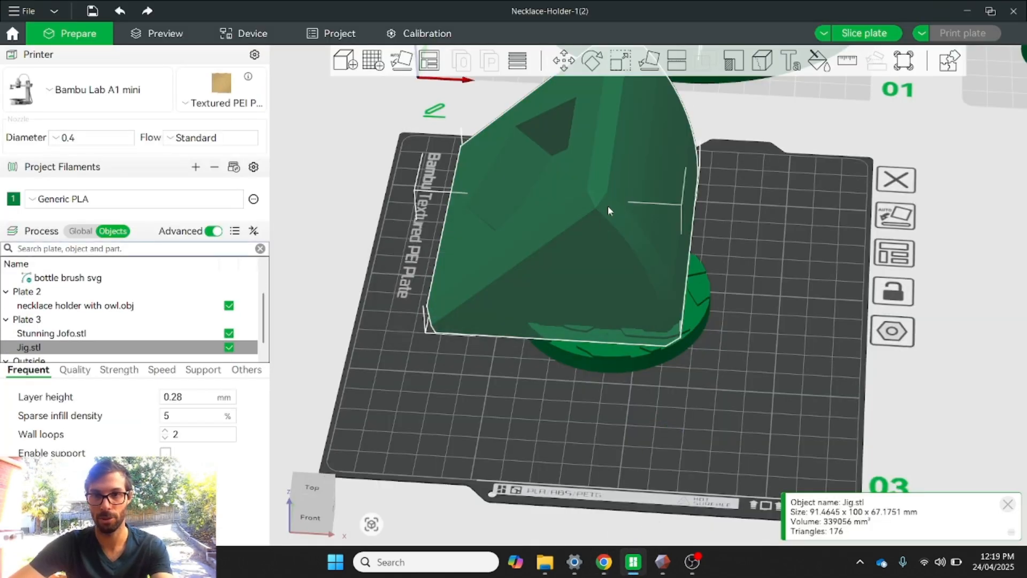
scroll(596, 222, "down", 3)
left_click(373, 61)
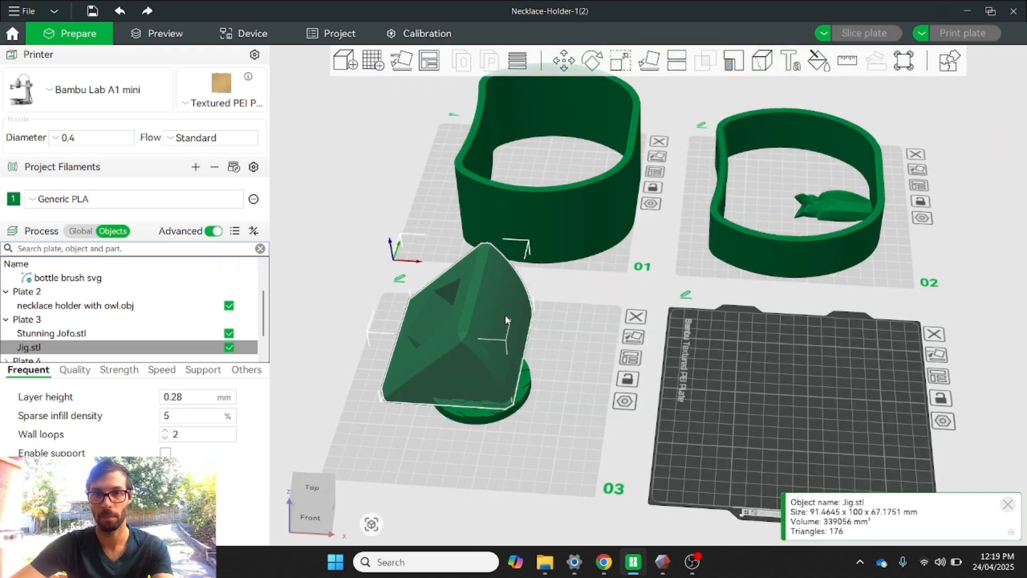
left_click_drag(505, 314, 734, 360)
Examine the models on all four plates from several angles, including both necklace holders, the textured disc and the jig.
left_click(588, 221)
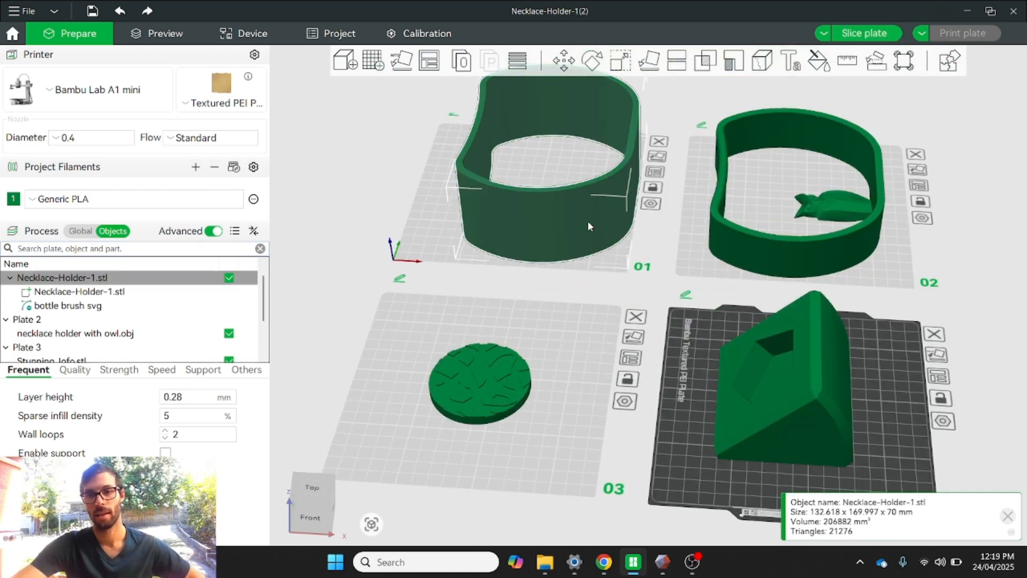
left_click_drag(566, 264, 606, 253)
scroll(566, 340, "down", 2)
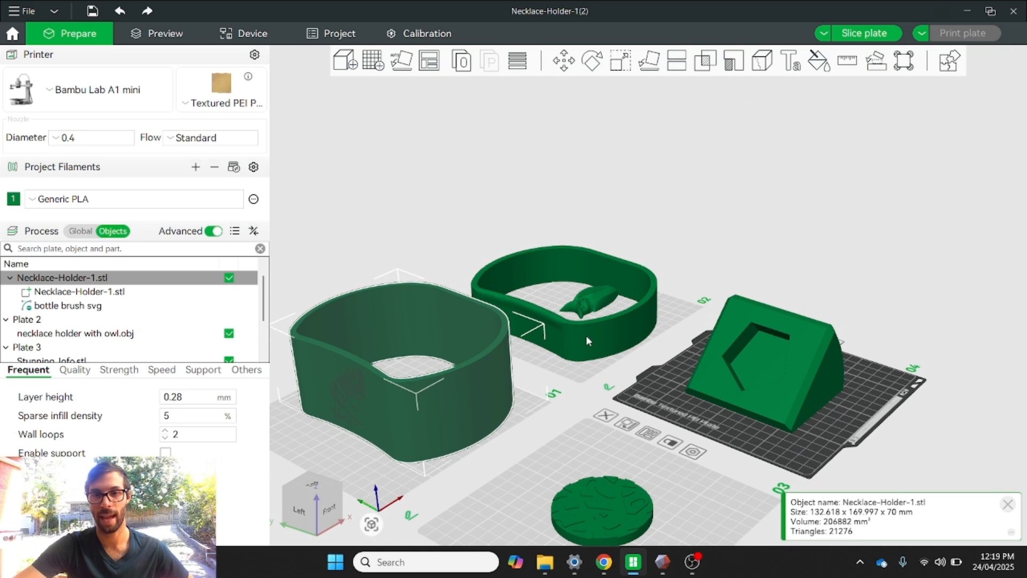
left_click(586, 335)
left_click_drag(709, 252, 691, 259)
scroll(657, 317, "up", 2)
left_click(607, 392)
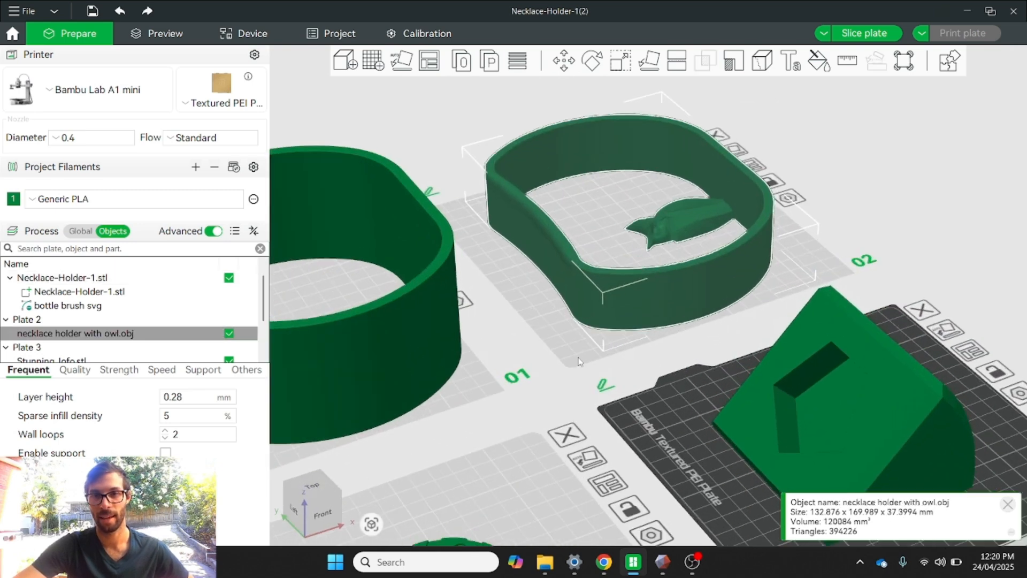
left_click(700, 401)
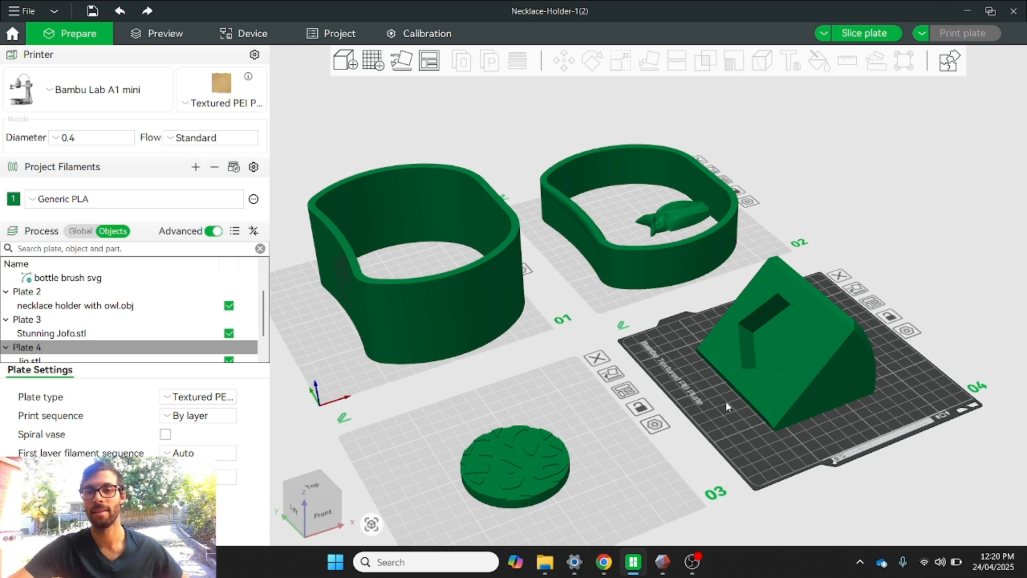
left_click(780, 354)
left_click(774, 181)
right_click_drag(776, 178, 874, 159)
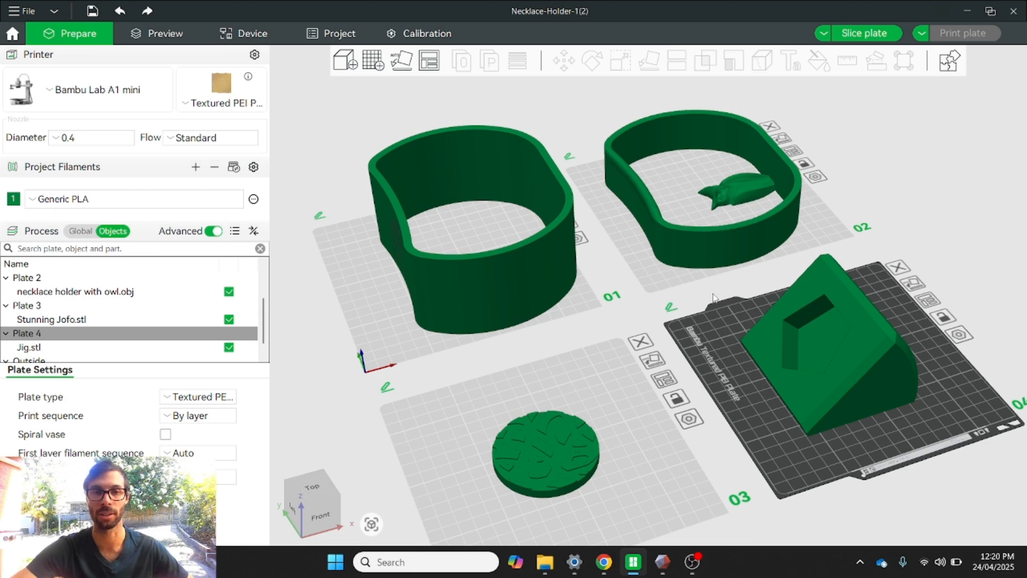
Set slicing to cover all plates and change the printer to Bambu Lab A1.
left_click(824, 33)
left_click(853, 54)
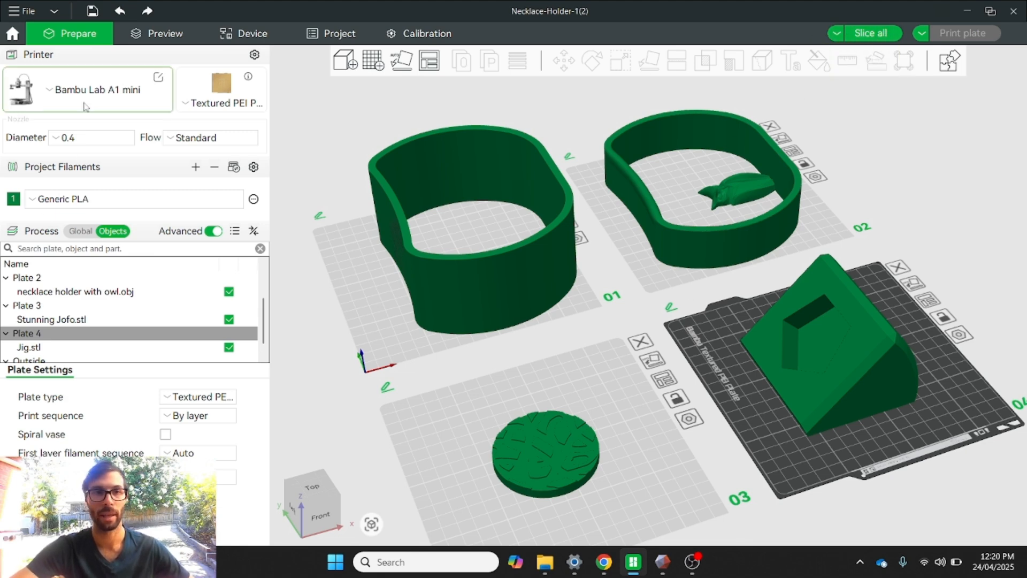
left_click(129, 89)
left_click(142, 126)
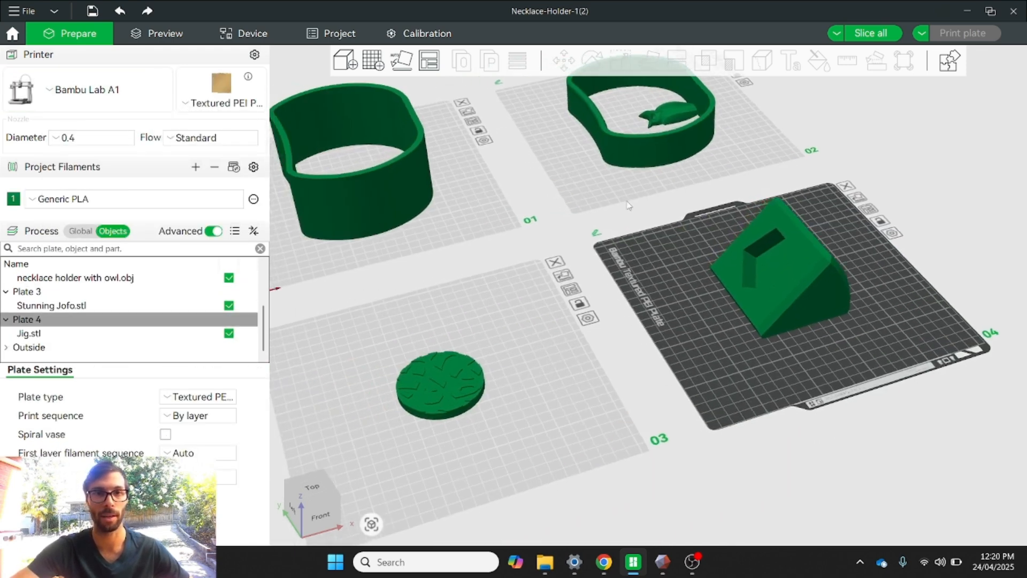
Review the plate type, nozzle diameter and filament choices, and display the global process settings.
left_click(219, 97)
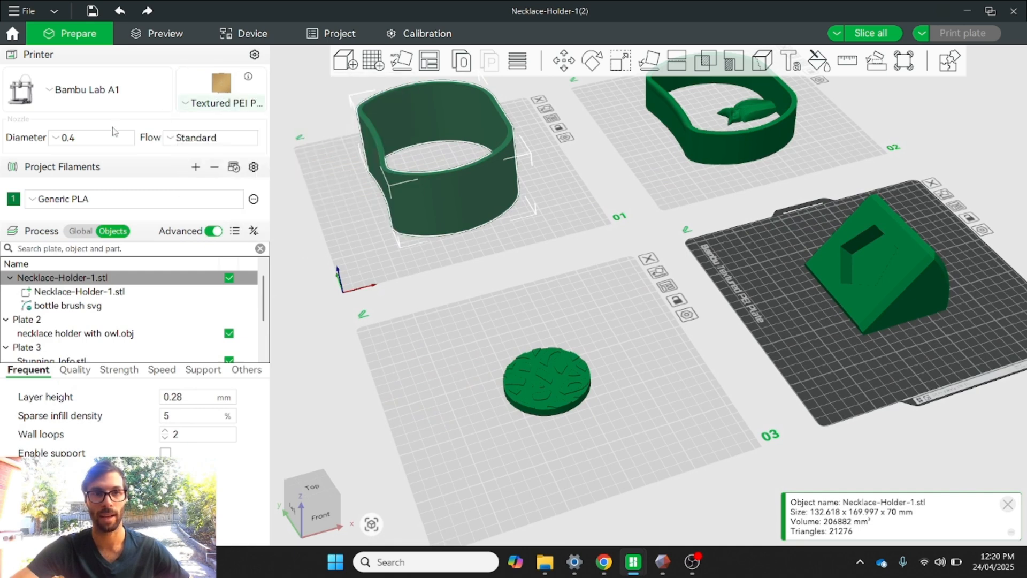
left_click(78, 141)
left_click(72, 140)
left_click(95, 202)
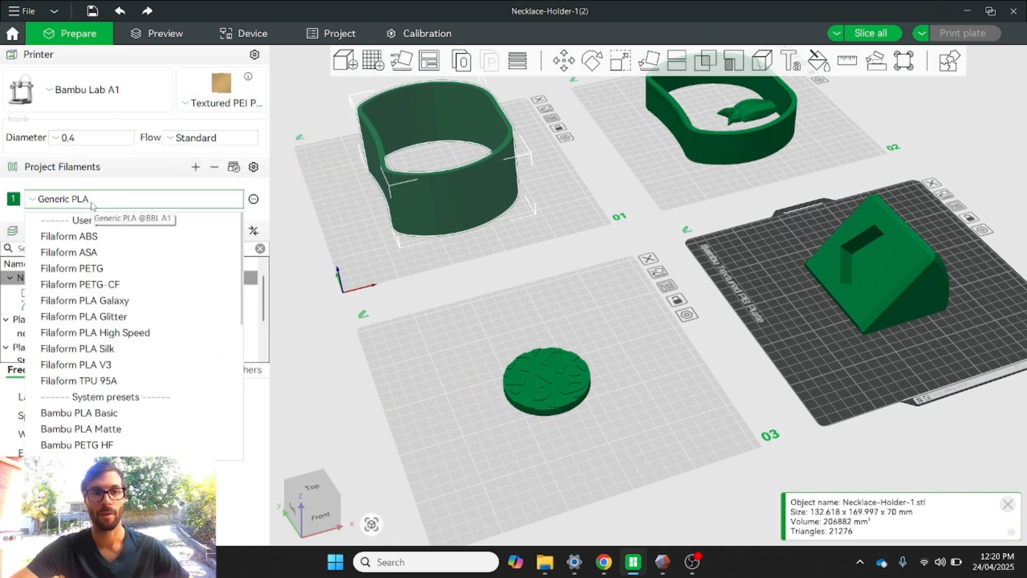
left_click(96, 202)
left_click(81, 231)
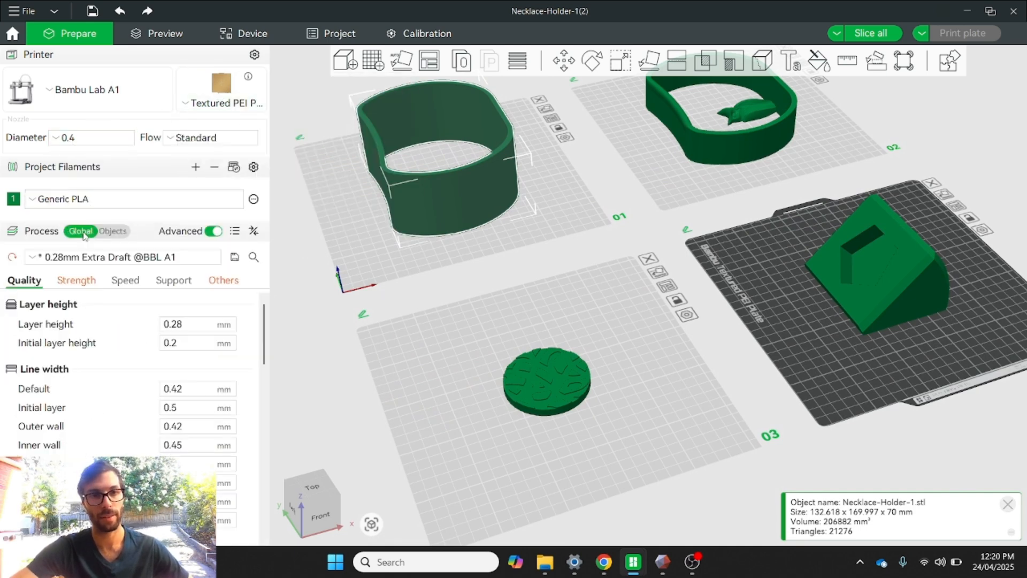
left_click(115, 261)
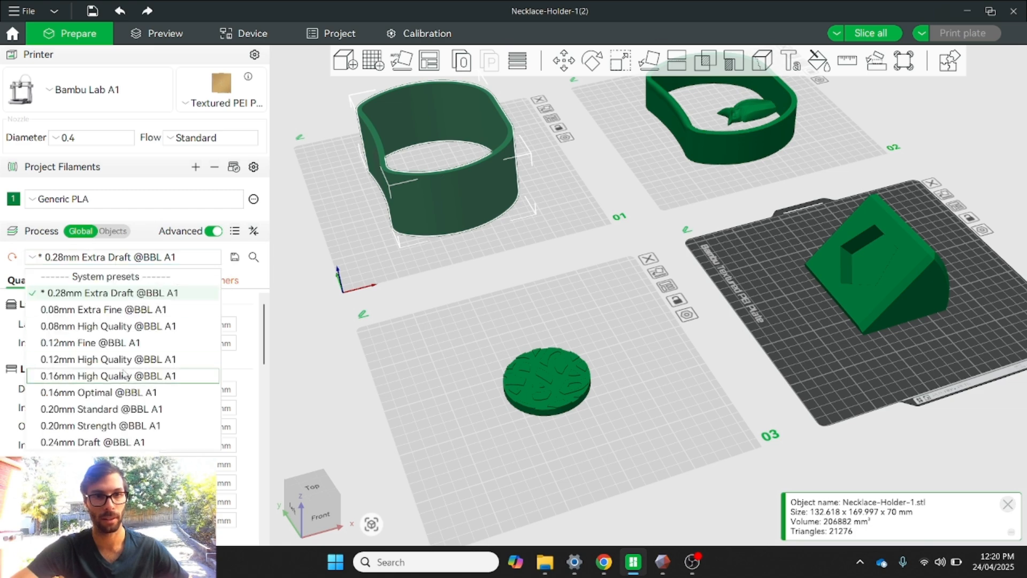
left_click(138, 415)
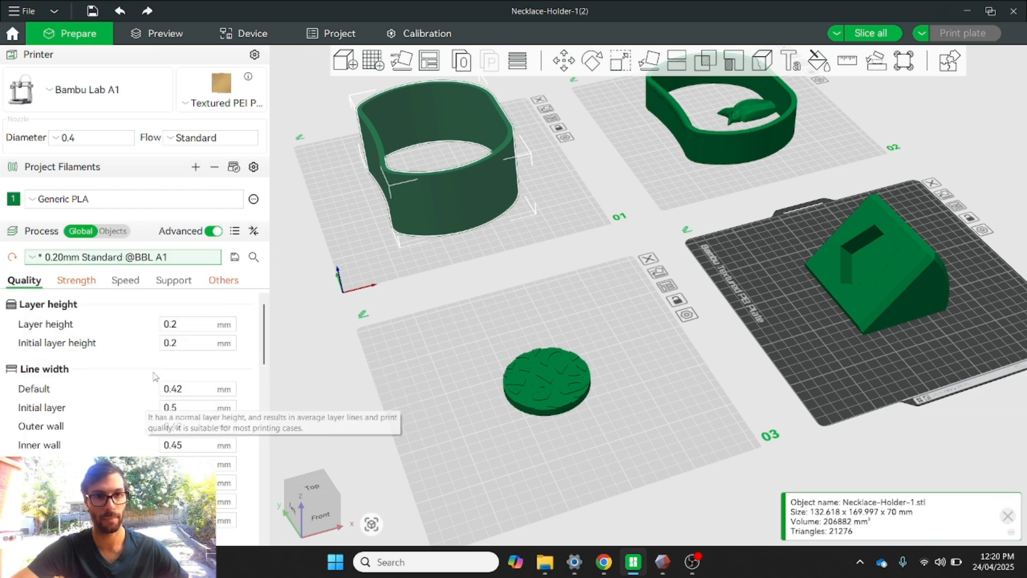
left_click(12, 257)
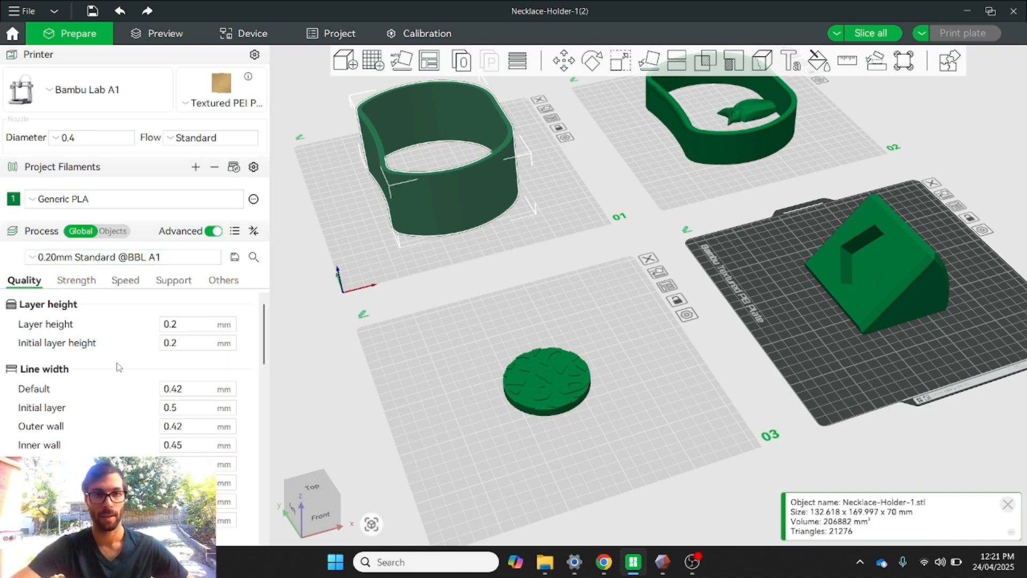
Slice all four plates and select the first plate's sliced preview.
scroll(599, 226, "down", 1)
middle_click_drag(609, 229, 597, 271)
scroll(608, 274, "up", 1)
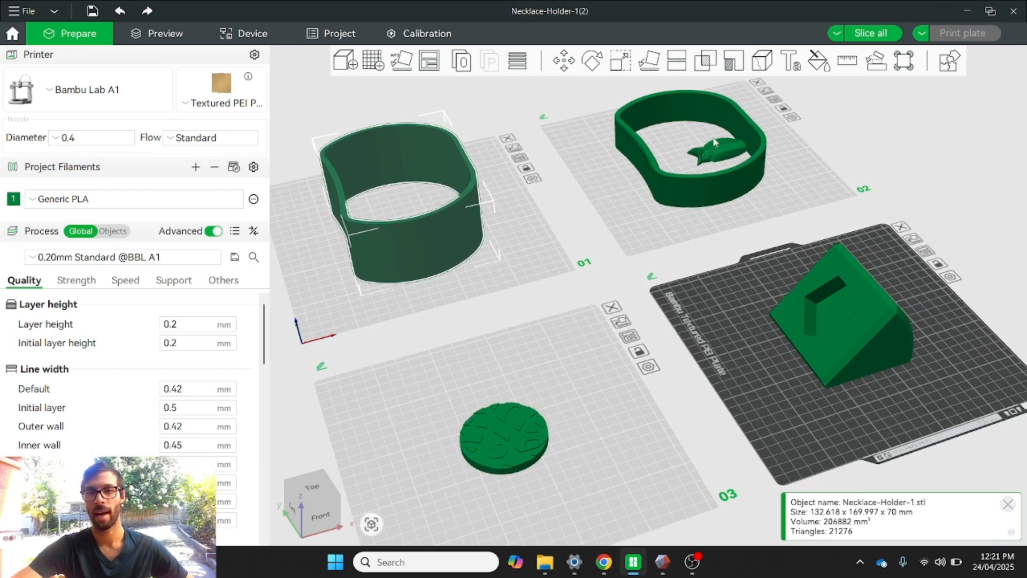
left_click(878, 33)
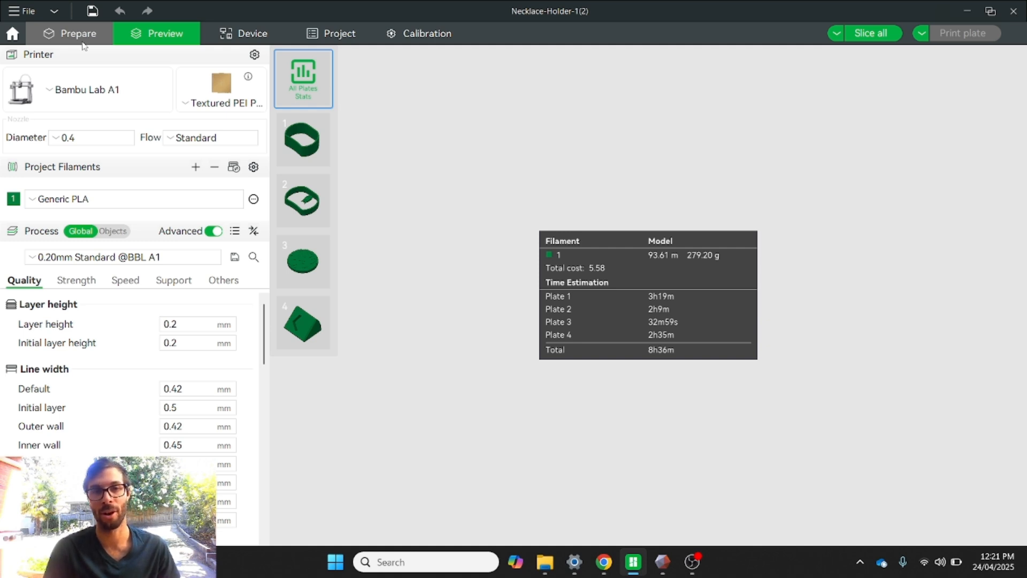
left_click(320, 145)
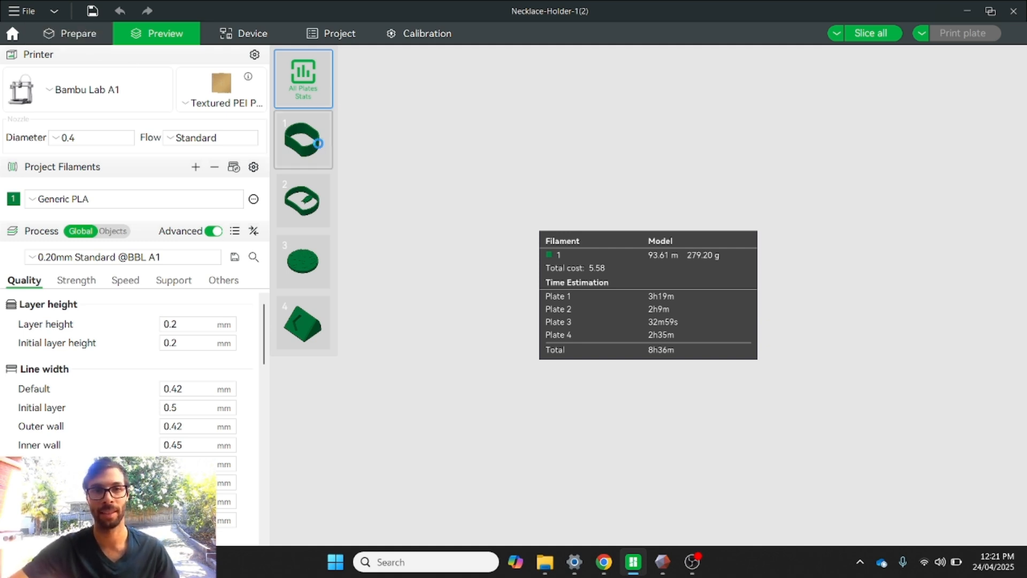
Switch to the Computer-Aided Design Intro board in Figma in Chrome and review the Phase 1 and Phase 2 workflow diagrams.
left_click(604, 561)
left_click(105, 12)
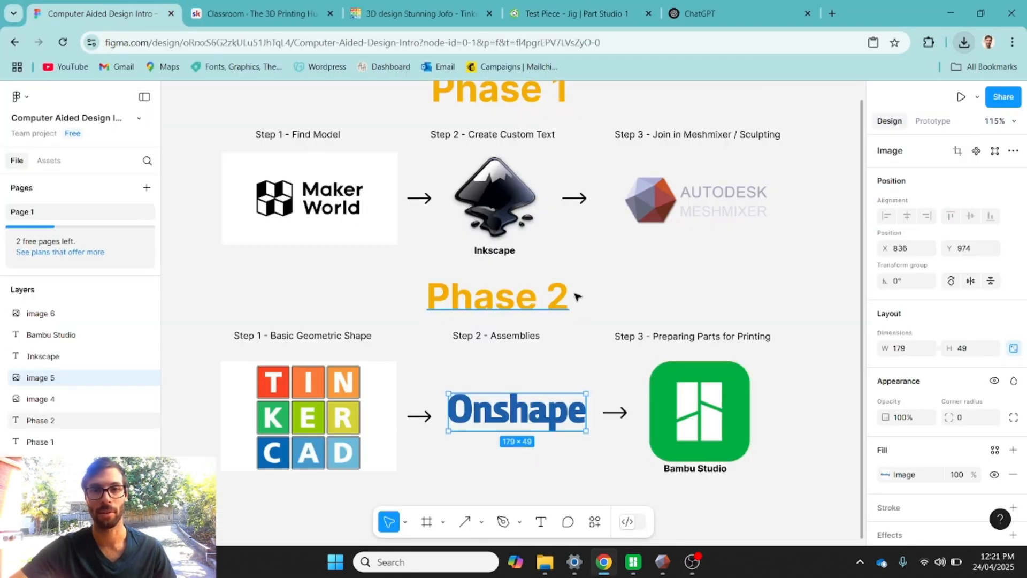
left_click(711, 415)
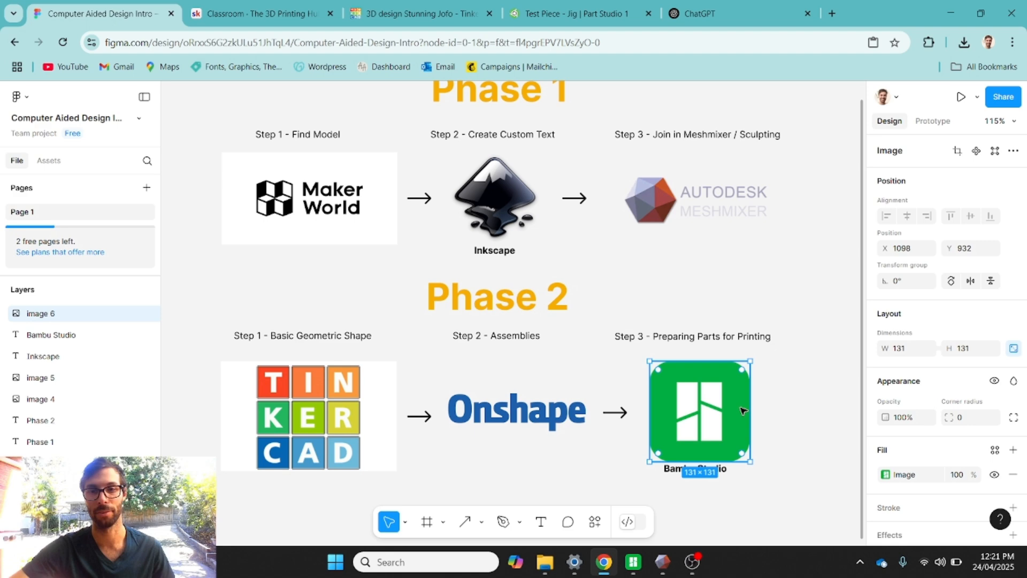
left_click(812, 421)
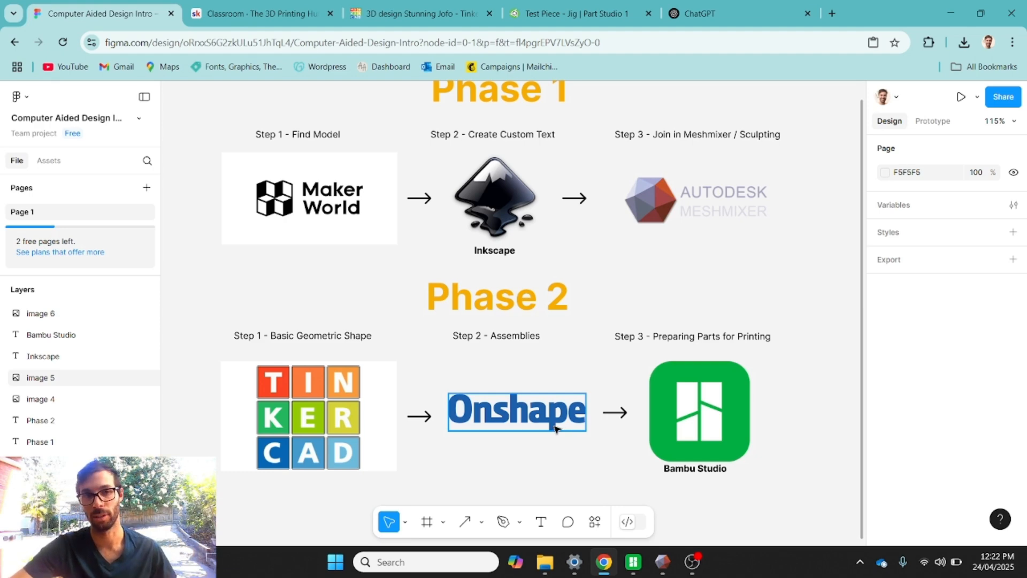
scroll(557, 415, "up", 1)
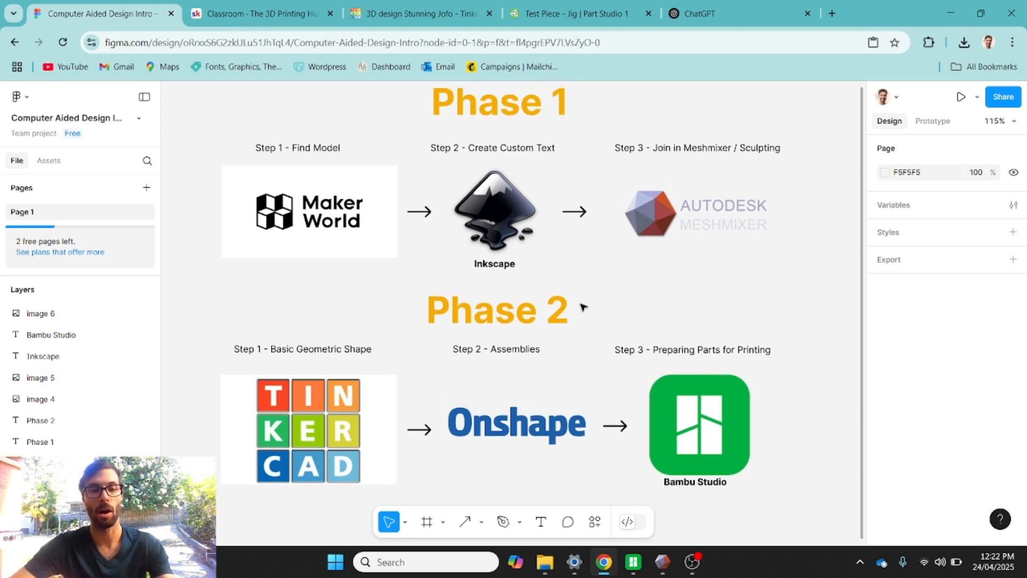
scroll(583, 306, "down", 2, "ctrl")
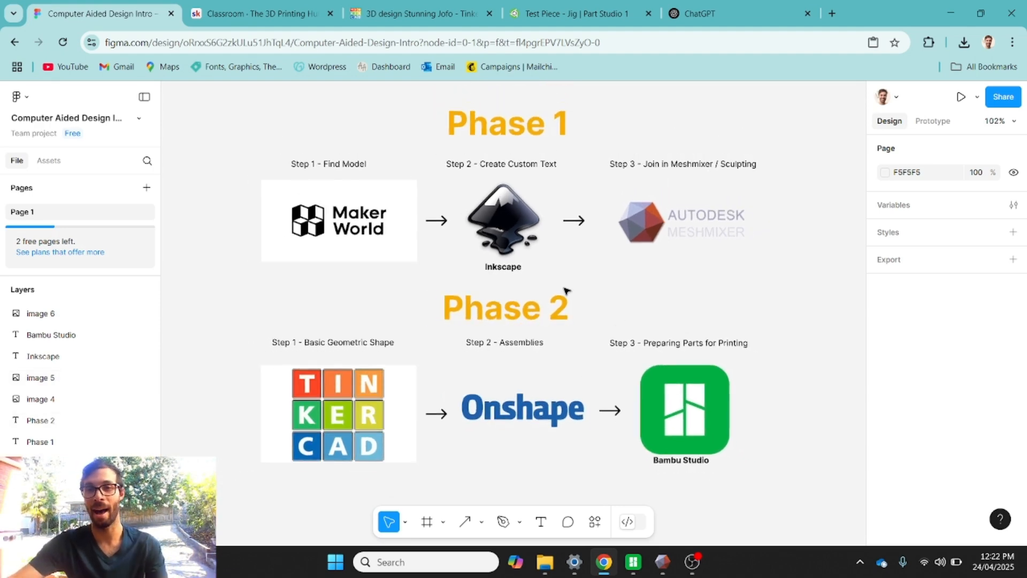